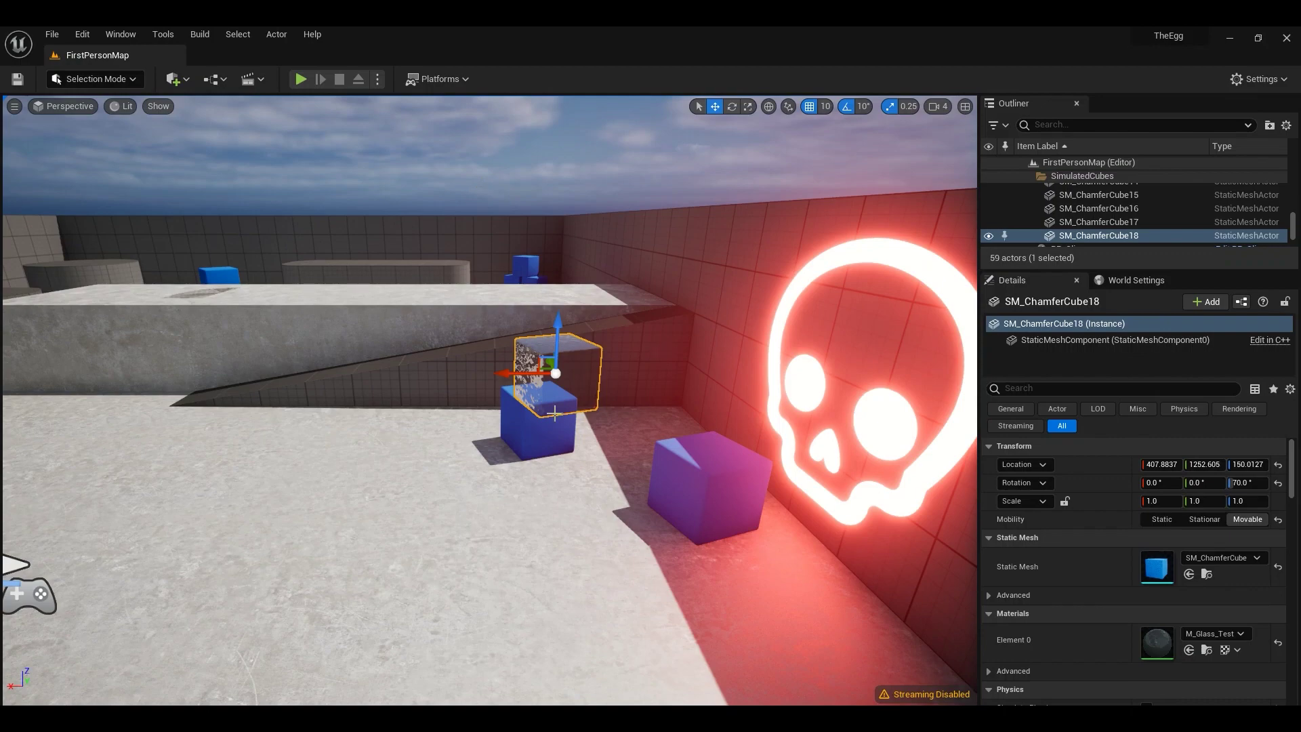
# Open the Content Drawer and go to the end of the StarterContent Materials folder.
pyautogui.moveTo(554, 412); pyautogui.dragTo(554, 412, button='right')
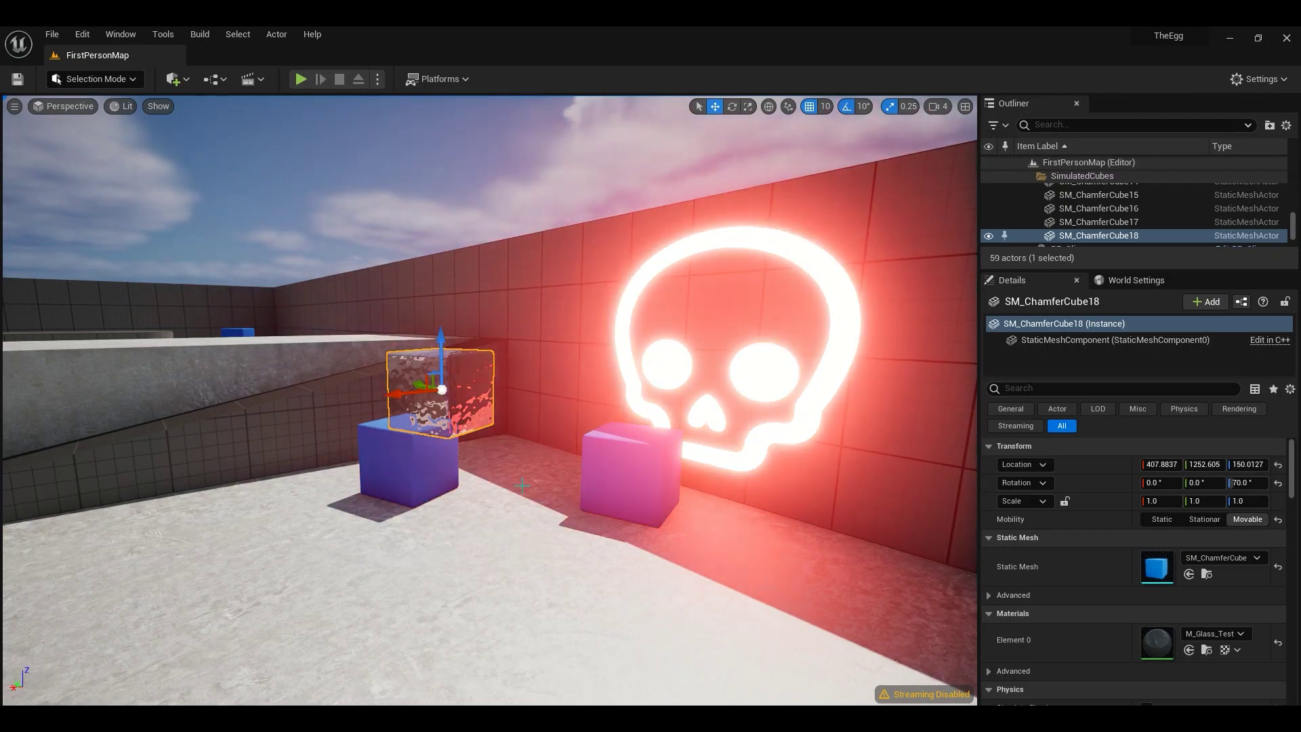
pyautogui.moveTo(522, 485); pyautogui.dragTo(328, 450, button='right')
pyautogui.press('d')
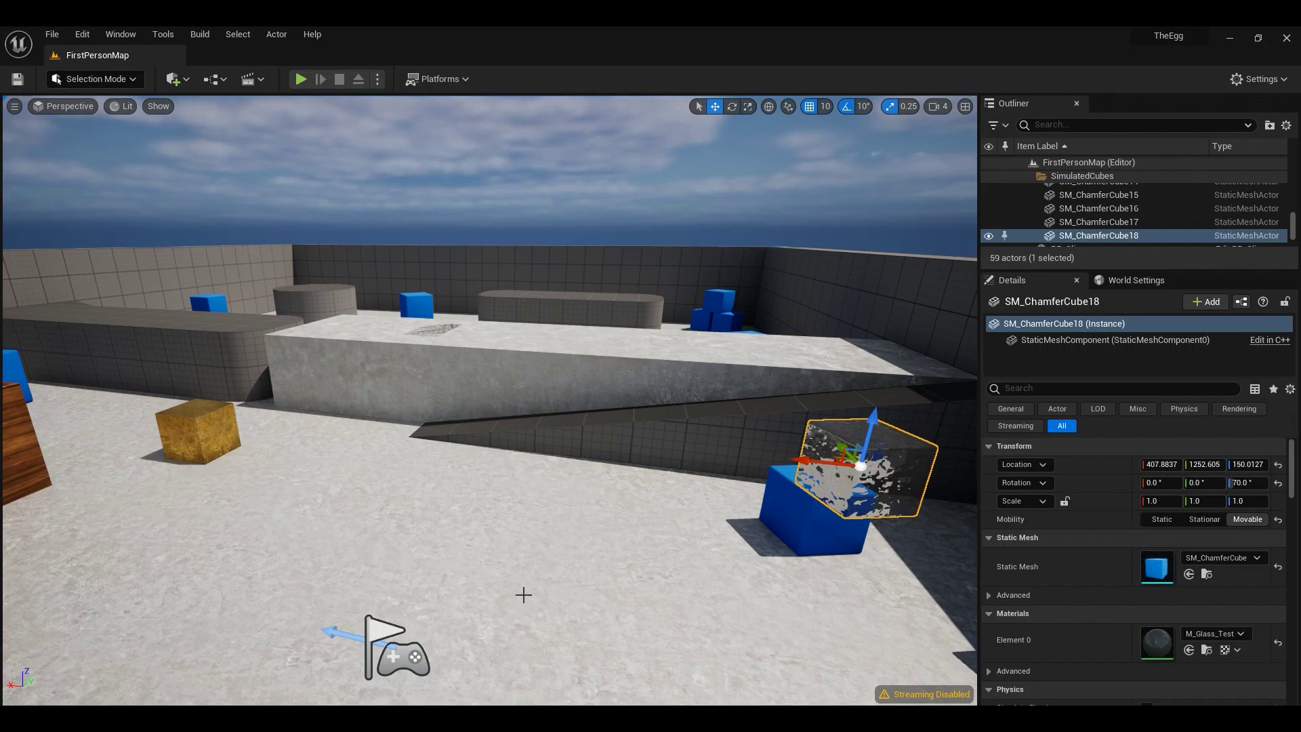
pyautogui.hotkey('ctrl', 'space')
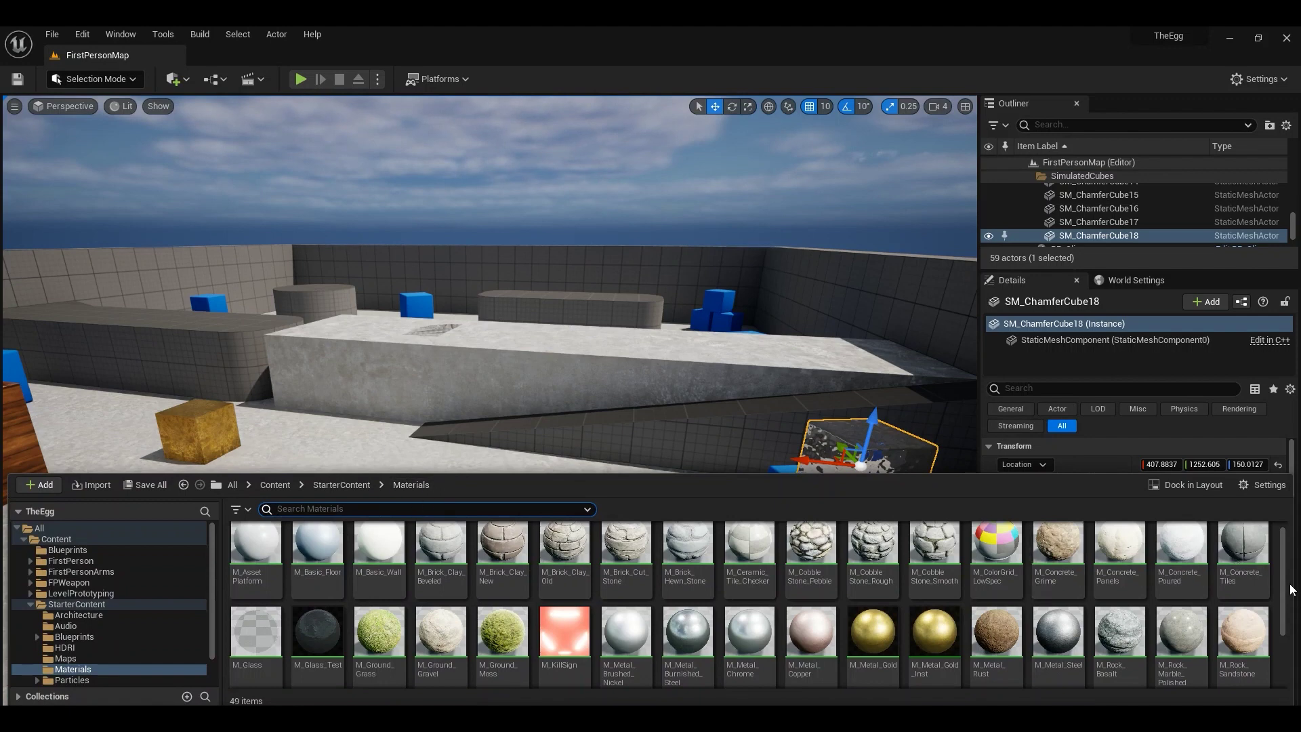
pyautogui.scroll(-3, 1291, 589)
pyautogui.rightClick(1172, 622)
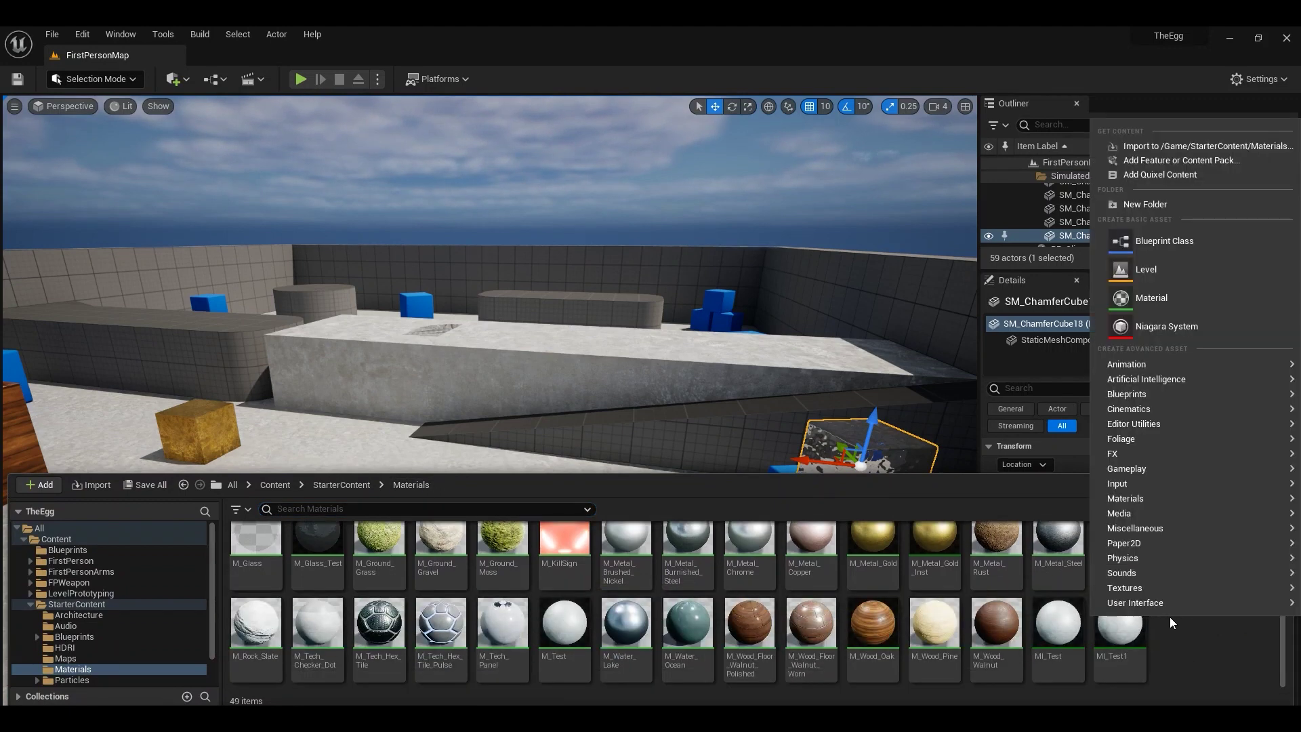
pyautogui.click(1150, 324)
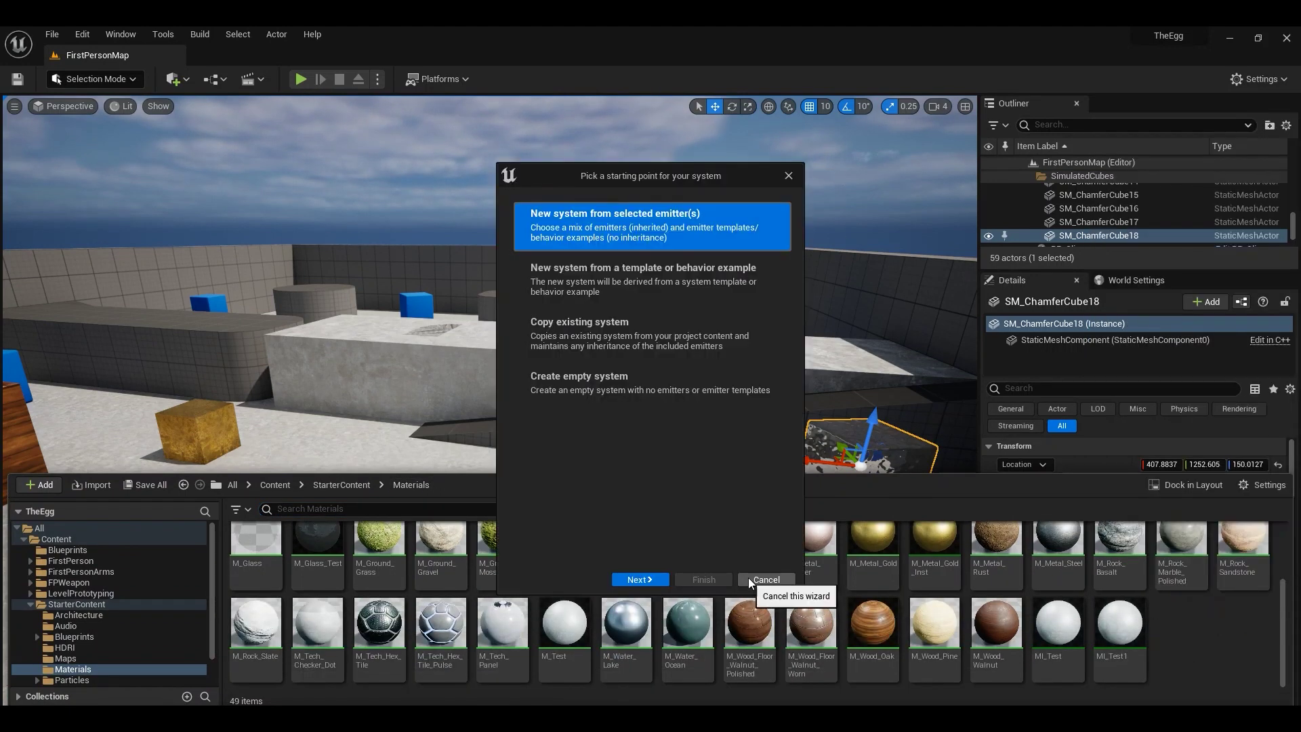
pyautogui.click(767, 580)
# Create a material named M_Fireball in the Materials folder and open it docked beside the FirstPersonMap tab.
pyautogui.rightClick(1178, 630)
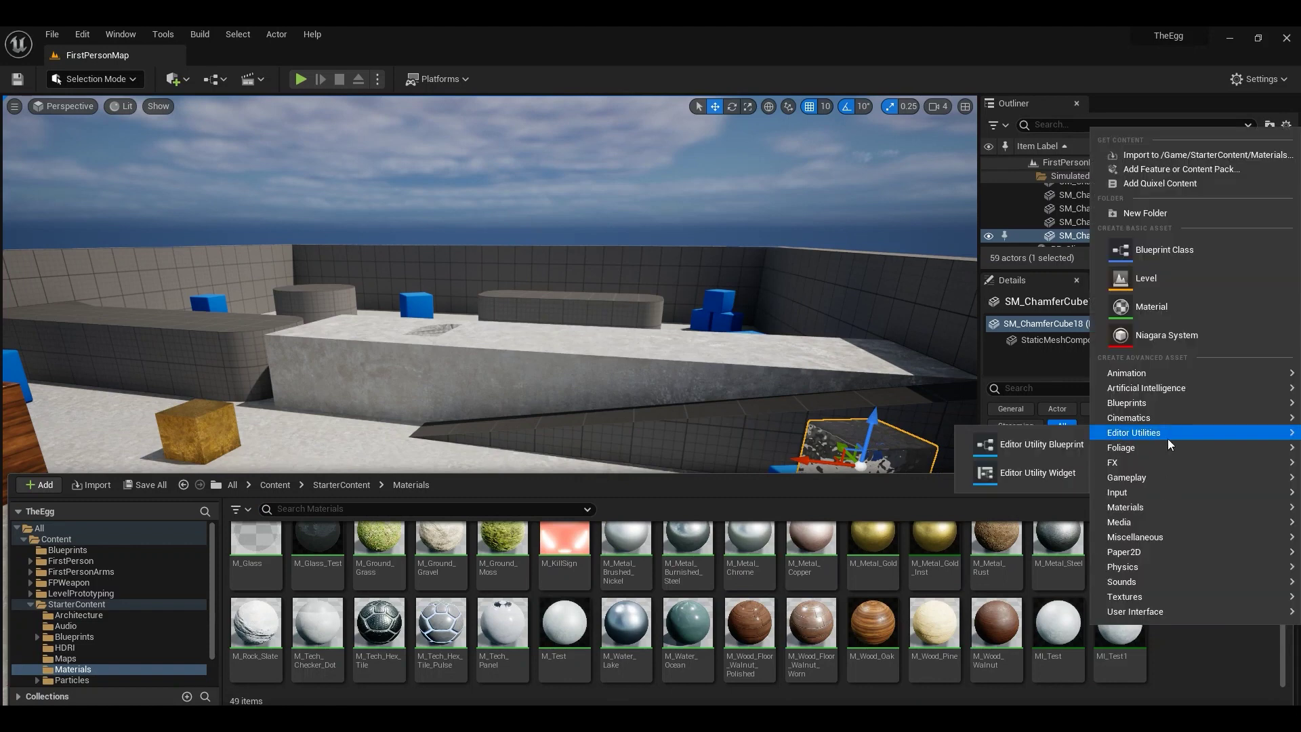
pyautogui.click(1150, 318)
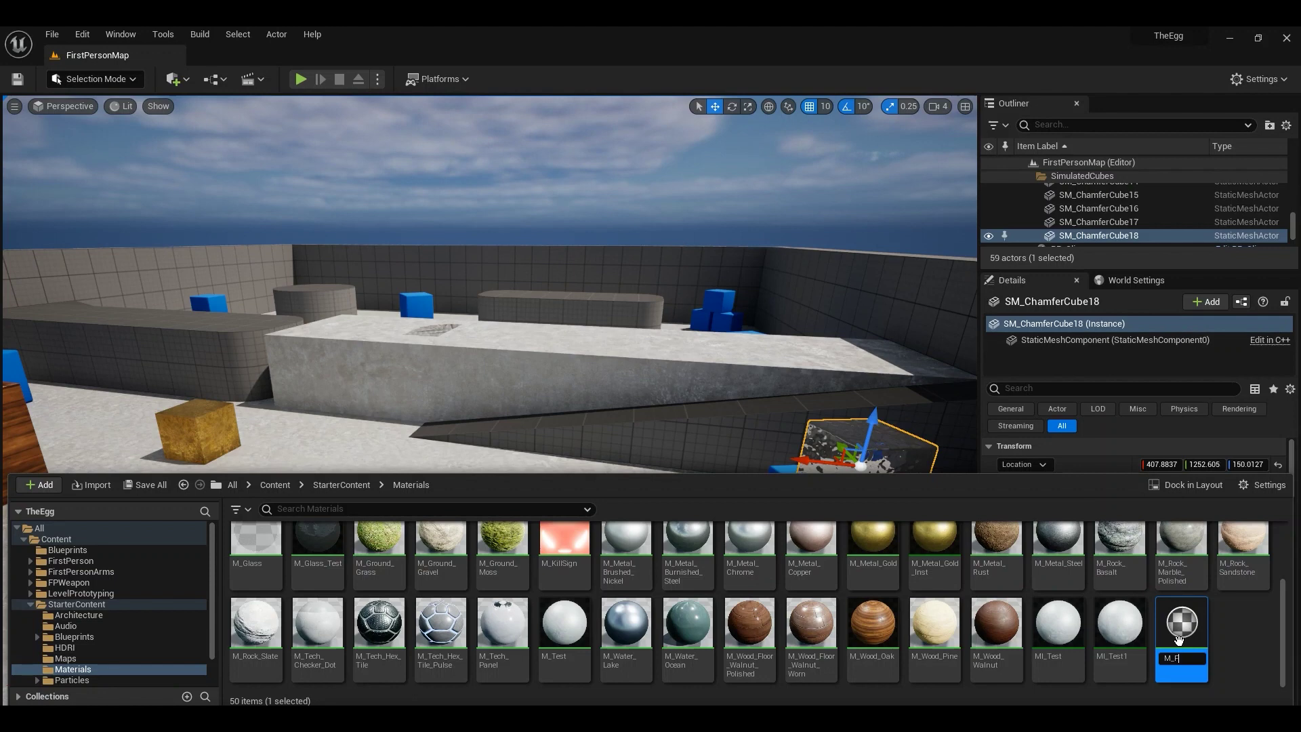
pyautogui.press('Return')
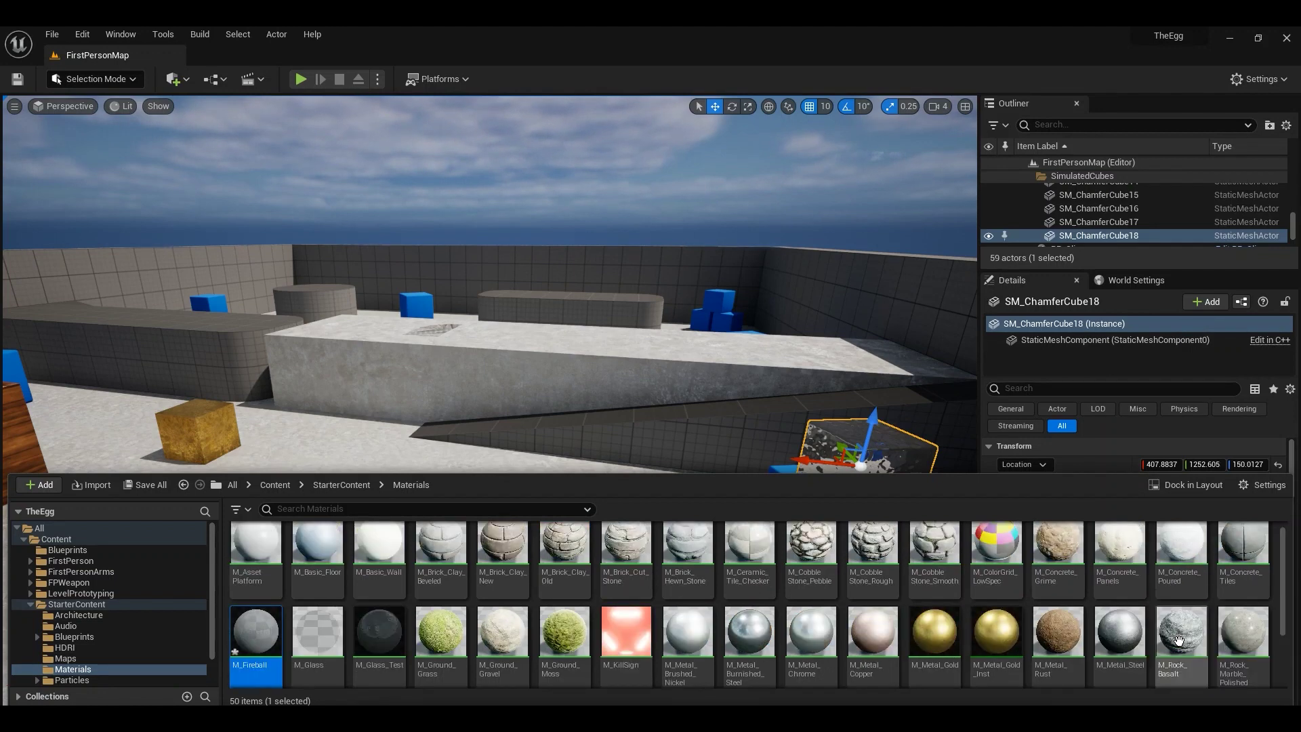
pyautogui.doubleClick(256, 631)
pyautogui.moveTo(101, 439); pyautogui.dragTo(229, 55)
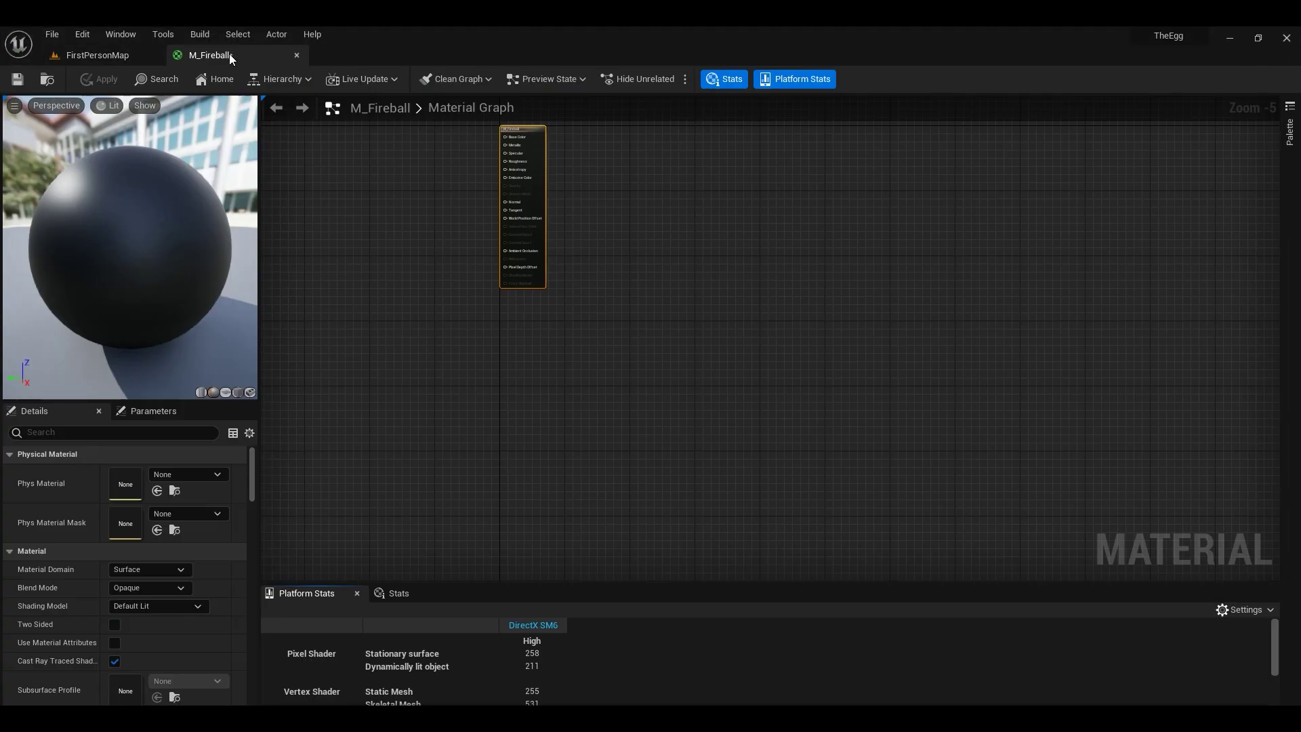
# Set the shading model of the M_Fireball material to Unlit.
pyautogui.scroll(5, 578, 341)
pyautogui.moveTo(463, 364); pyautogui.dragTo(612, 368, button='right')
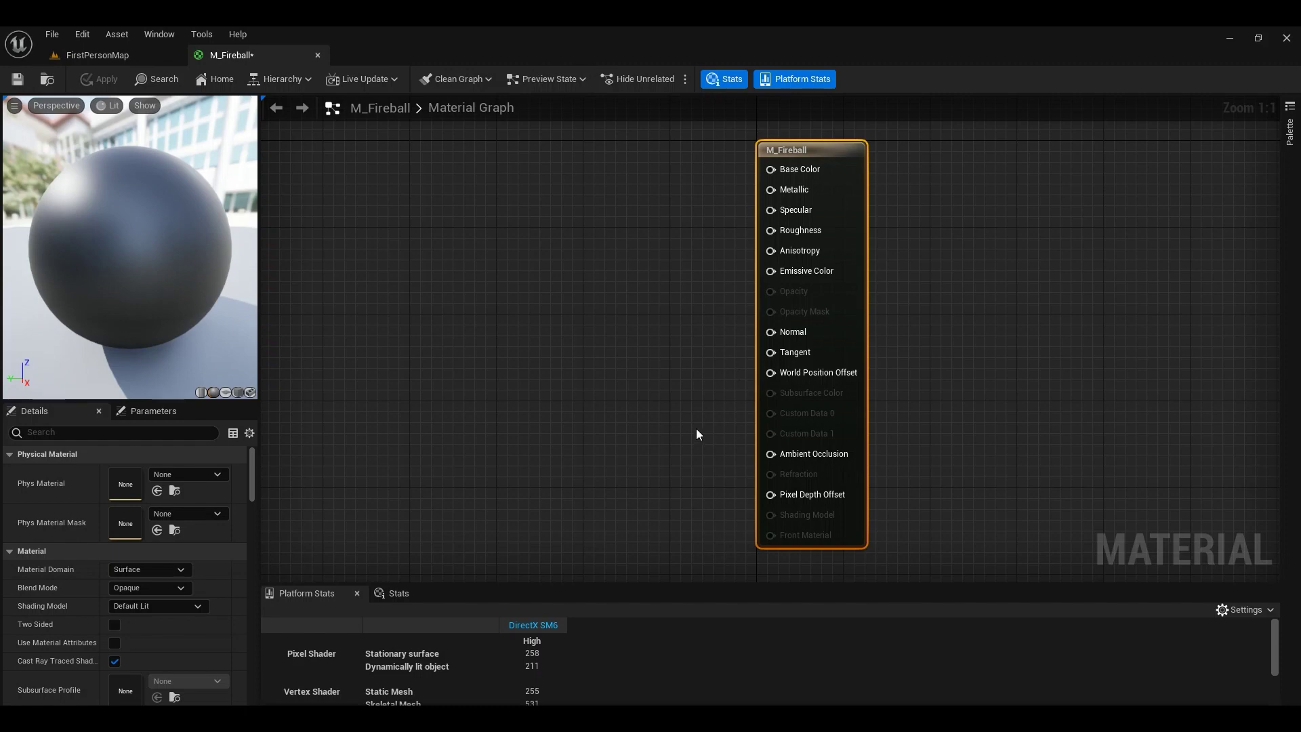
pyautogui.moveTo(611, 366); pyautogui.dragTo(748, 319, button='right')
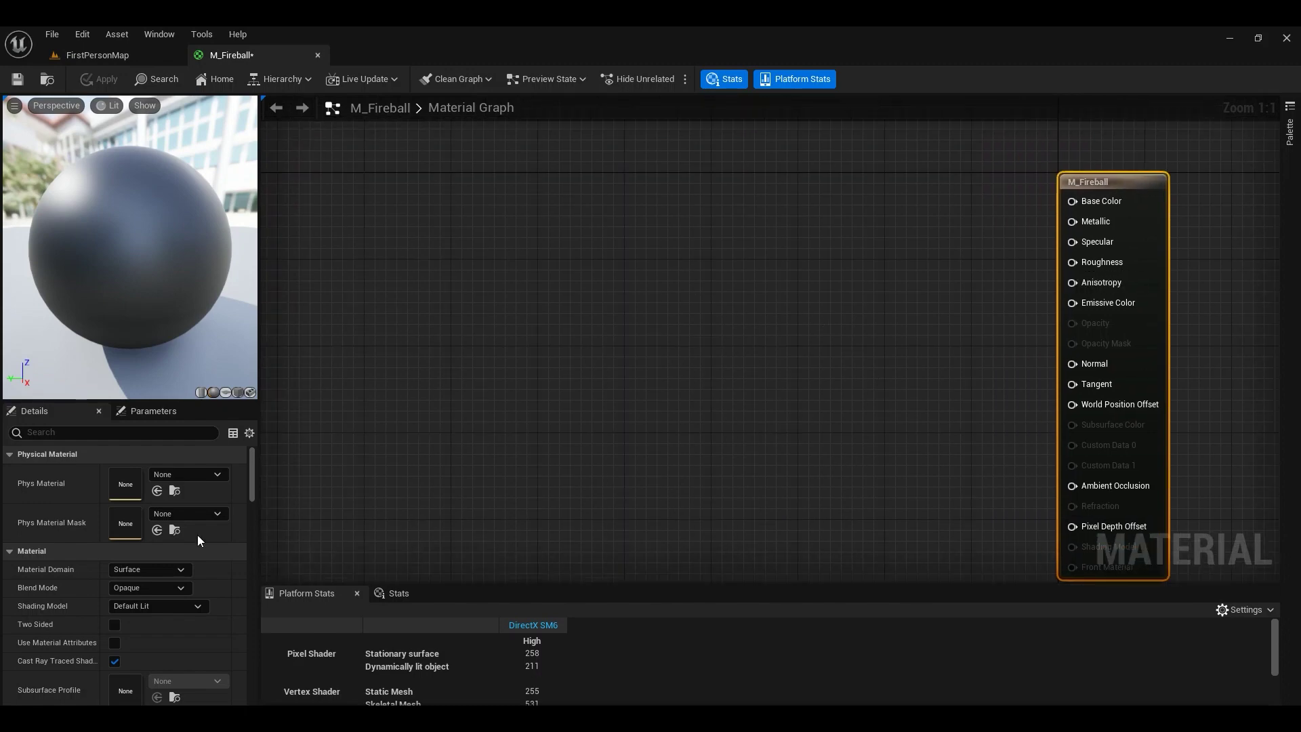
pyautogui.moveTo(960, 370); pyautogui.dragTo(774, 390, button='right')
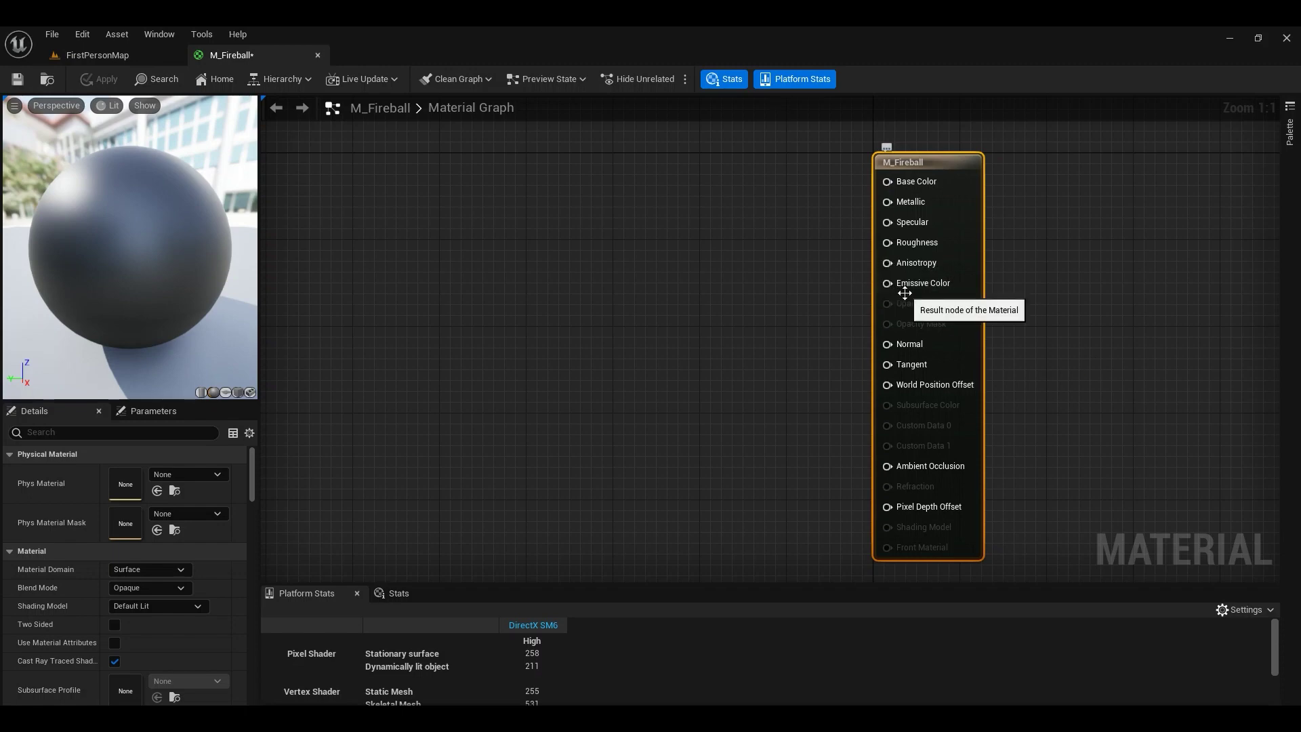
pyautogui.click(149, 606)
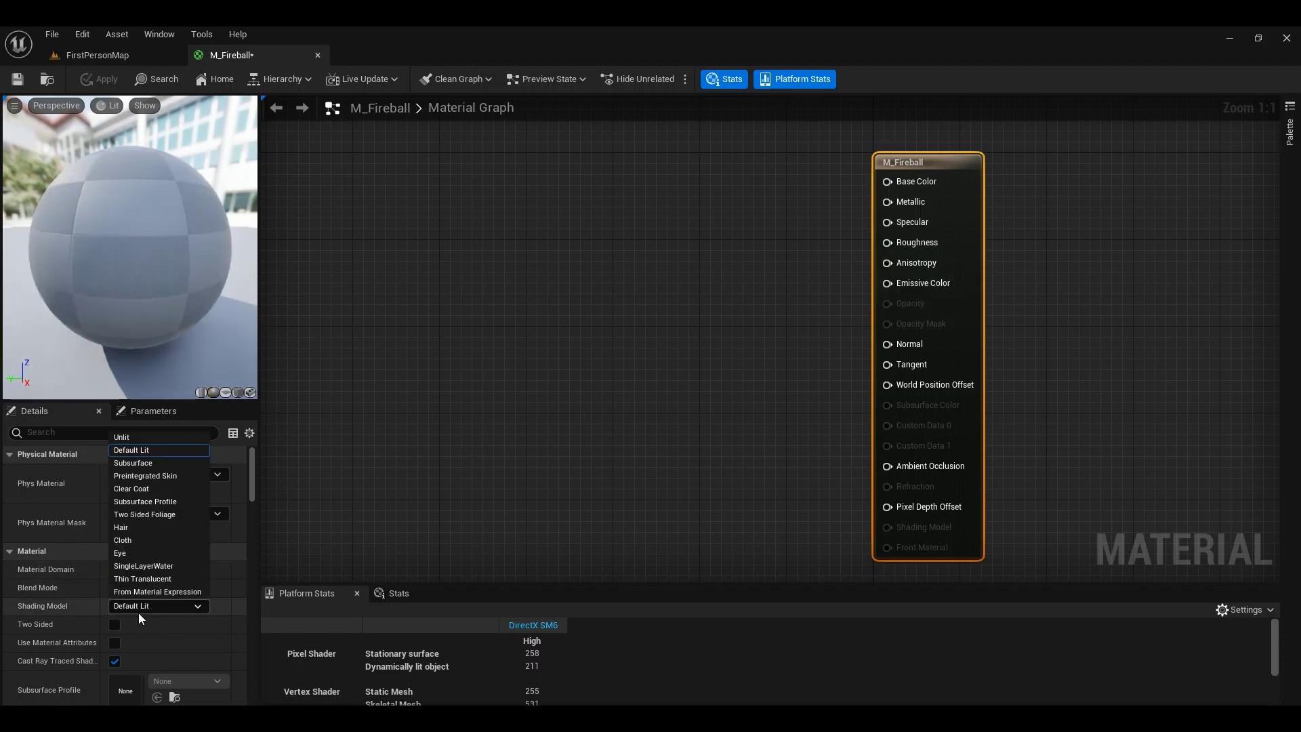
pyautogui.click(144, 437)
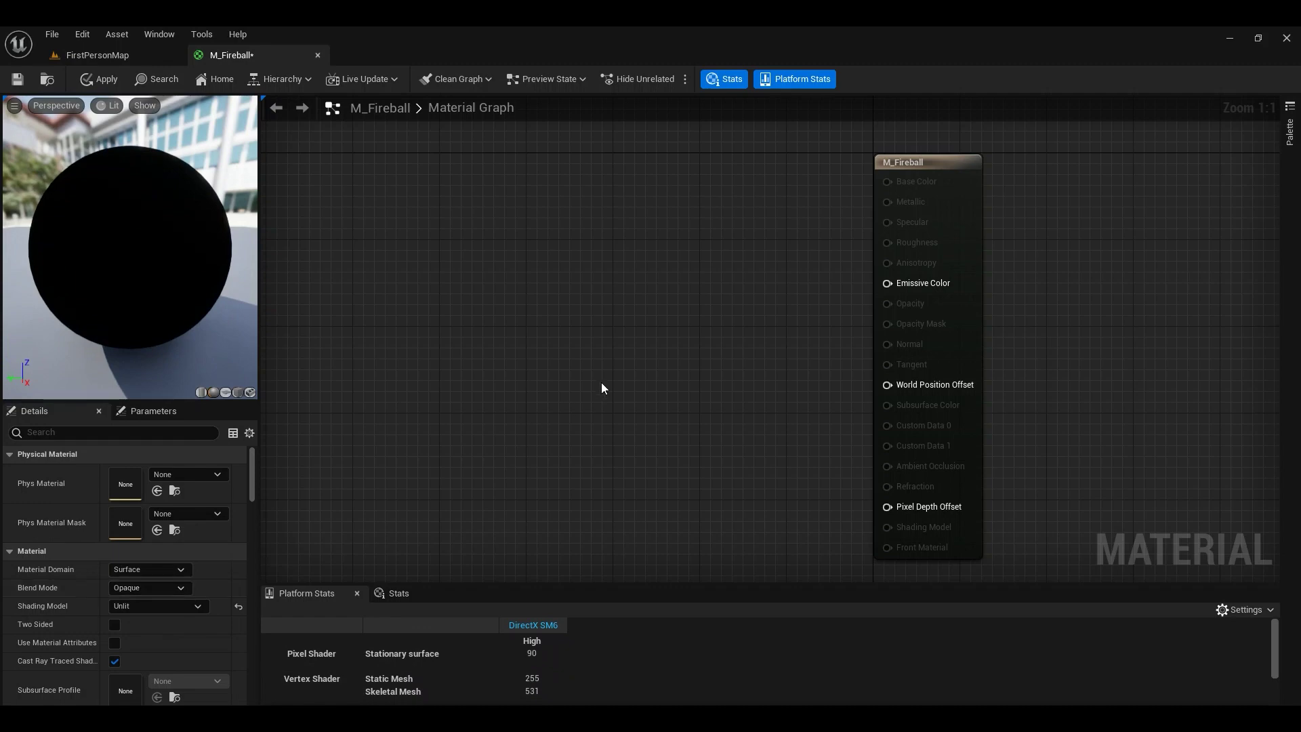
# Add a Noise node to the material graph and start previewing it.
pyautogui.moveTo(601, 388); pyautogui.dragTo(650, 351, button='right')
pyautogui.rightClick(581, 317)
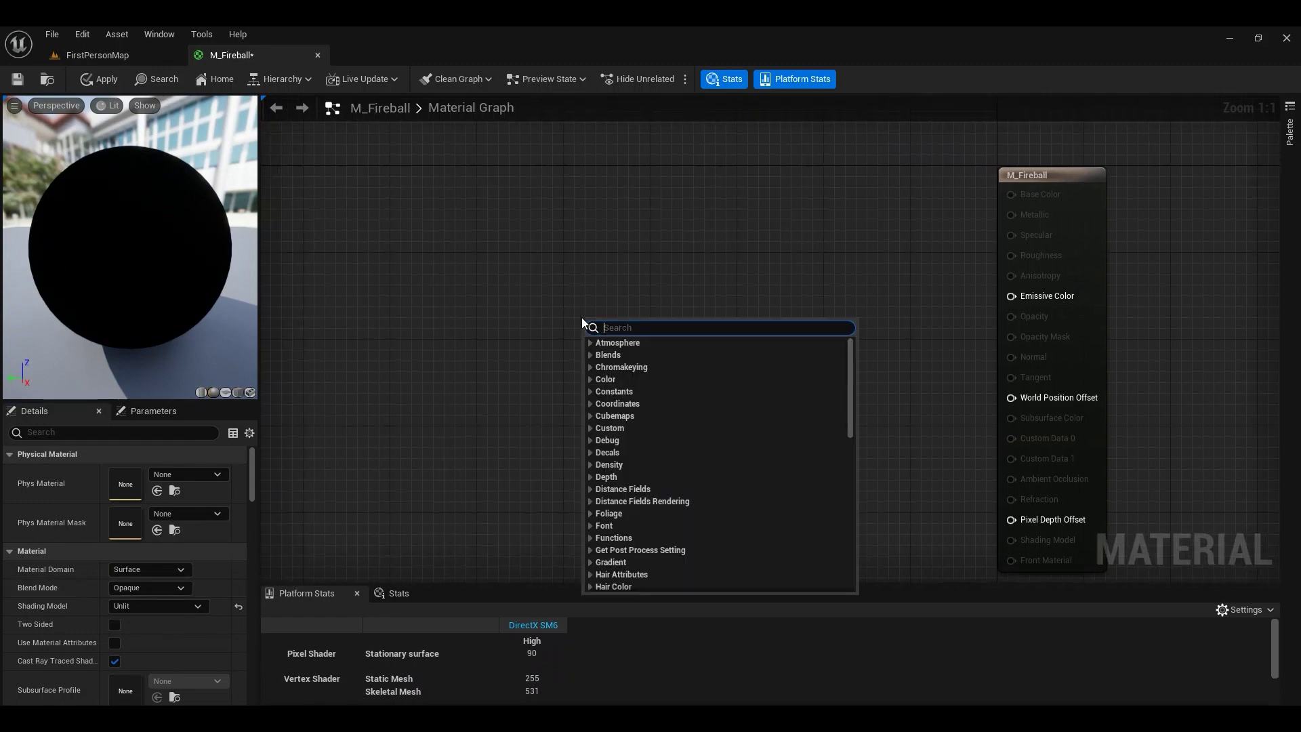
pyautogui.write('noise')
pyautogui.press('Return')
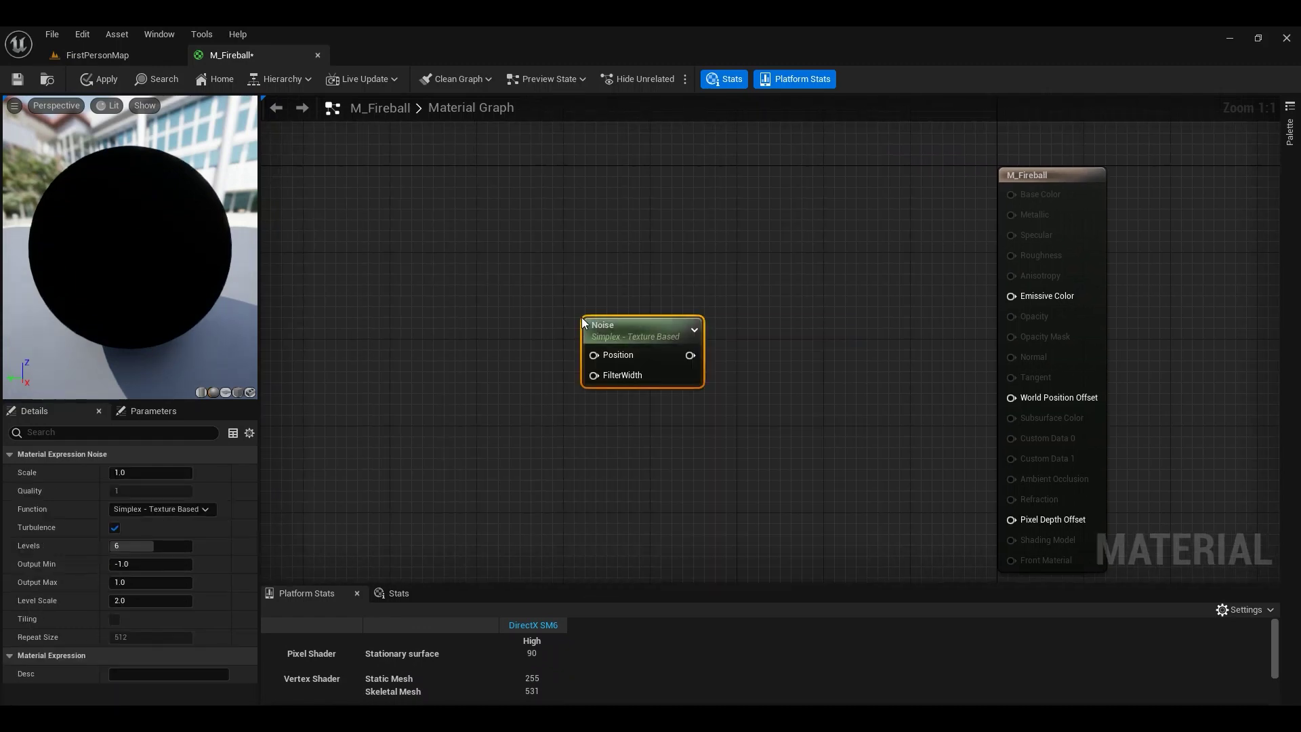
pyautogui.rightClick(633, 335)
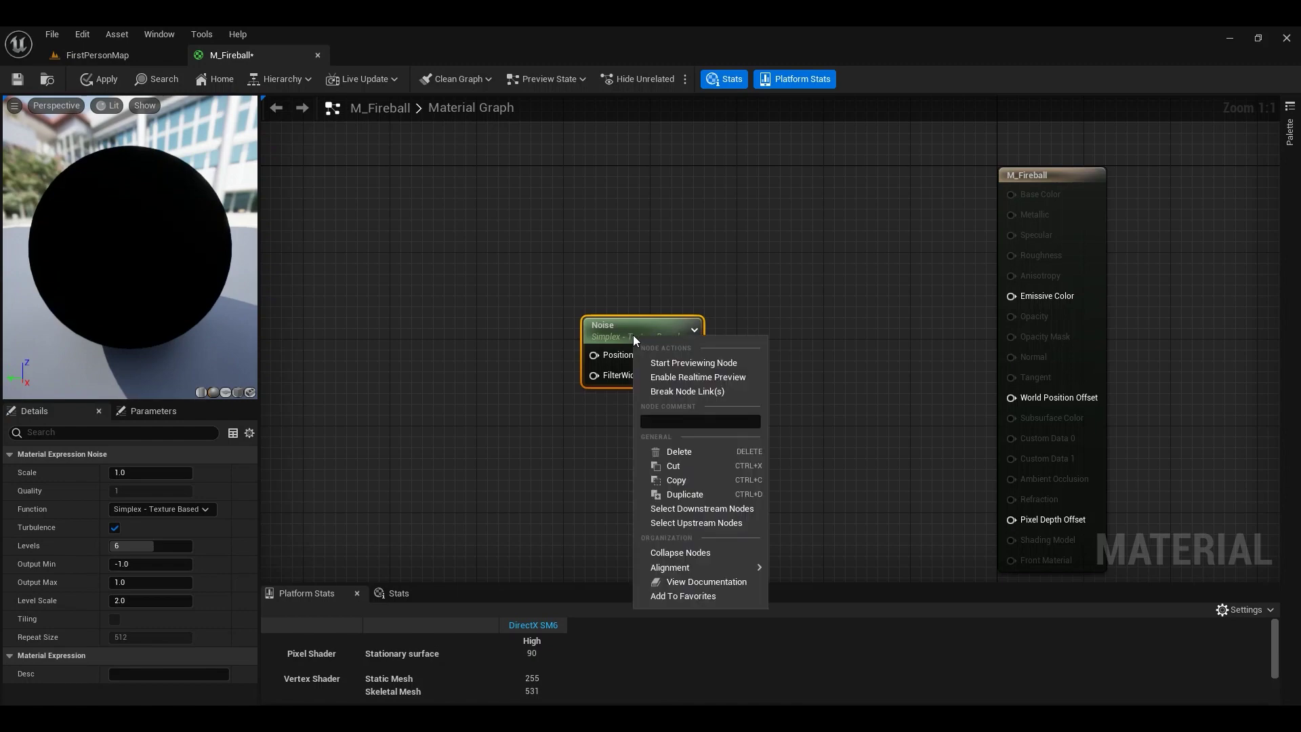
pyautogui.click(685, 364)
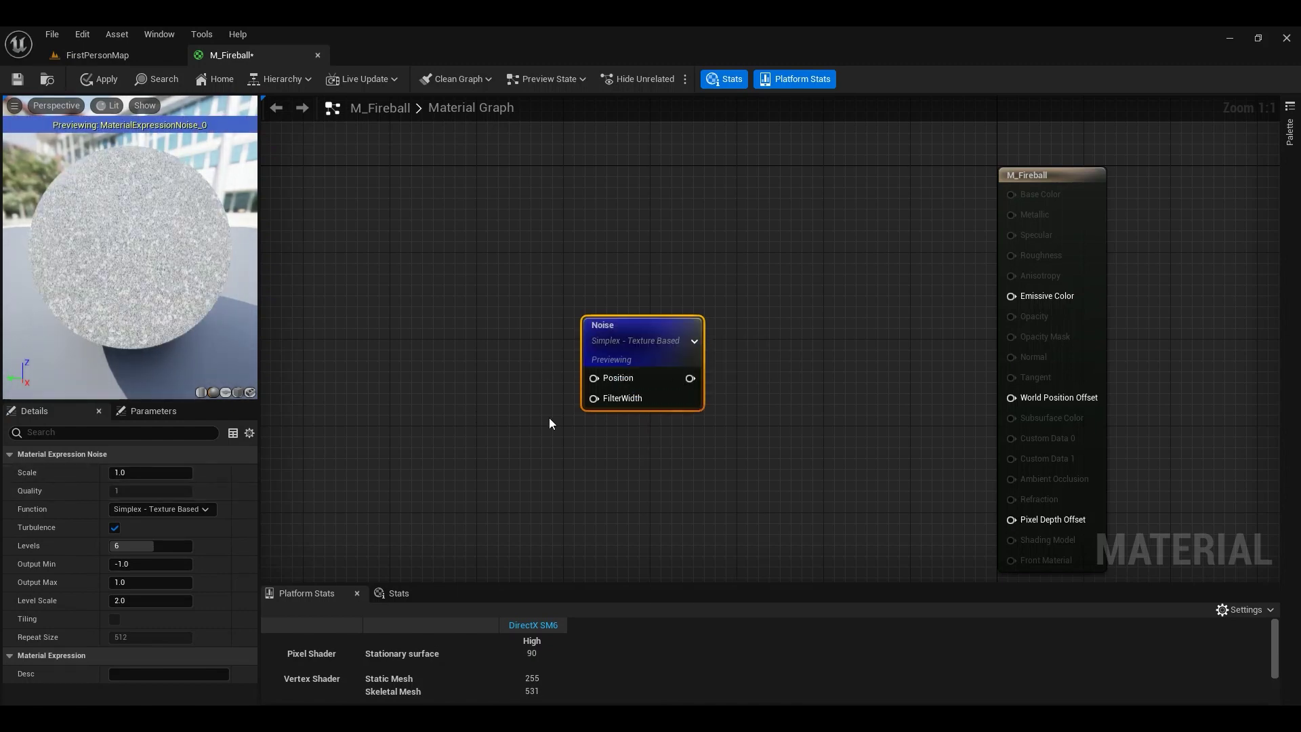
# Set the Noise node's scale to 0.01 and inspect the pattern on the preview sphere.
pyautogui.click(143, 473)
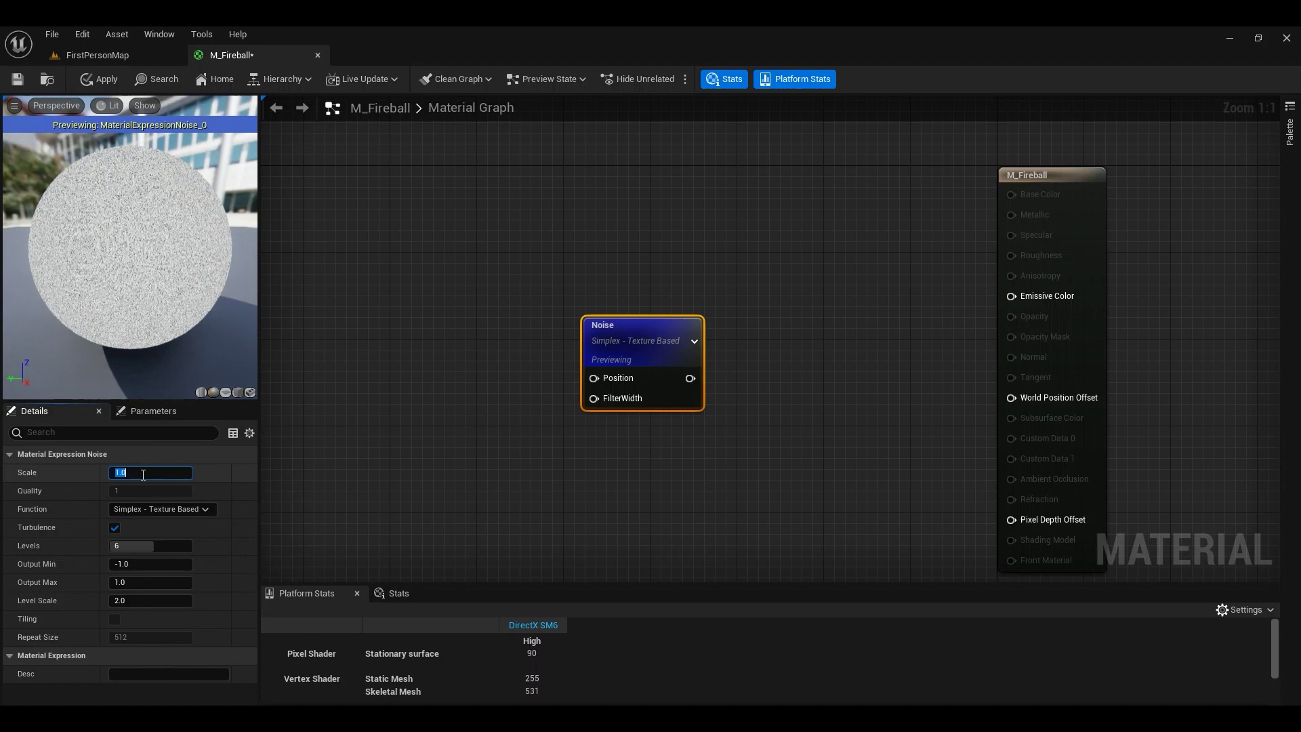
pyautogui.write('0.01')
pyautogui.press('Return')
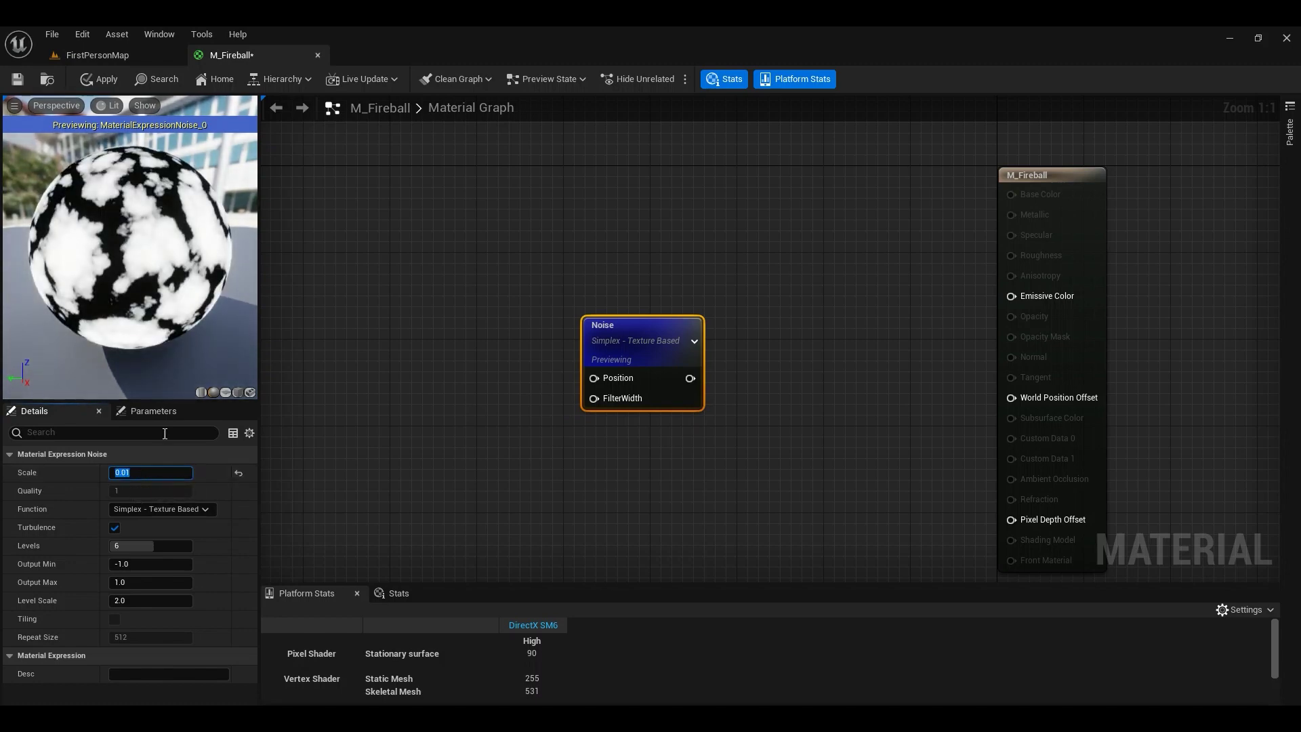
pyautogui.moveTo(145, 317); pyautogui.dragTo(120, 388)
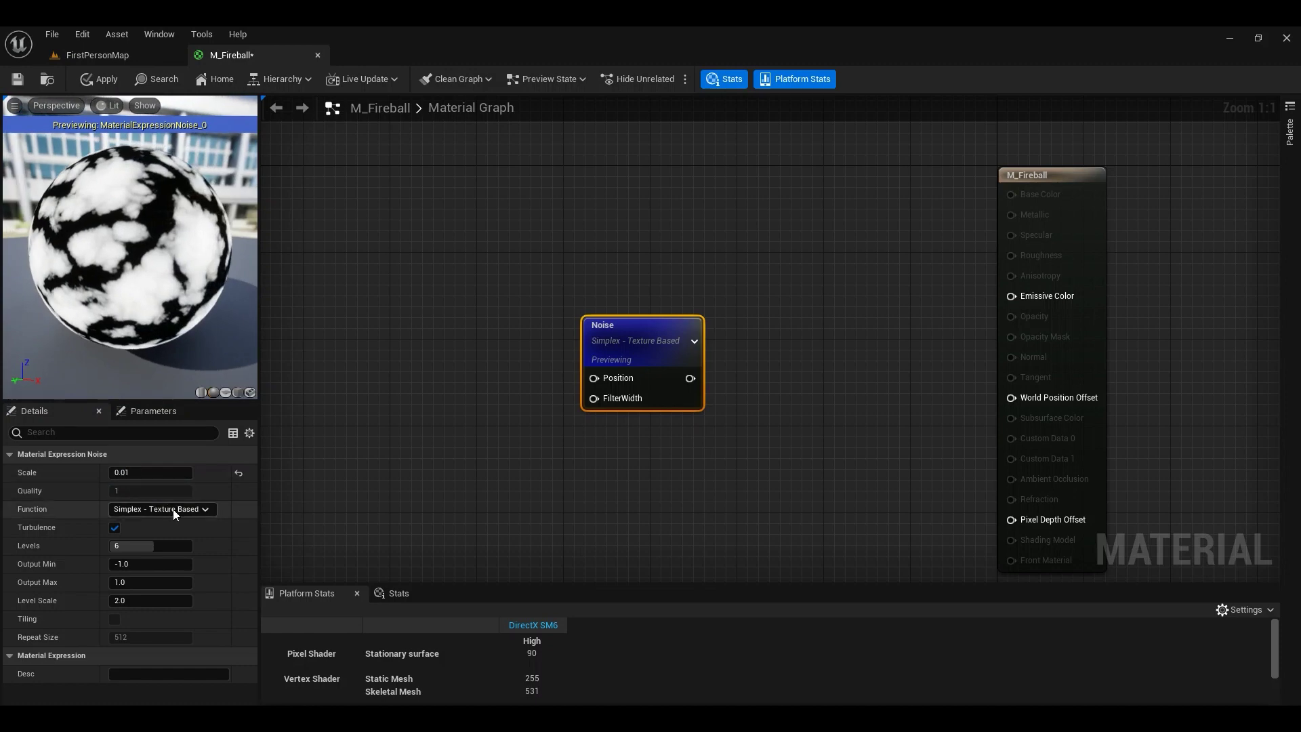
# Set the Noise function to Fast Gradient - 3D Texture and move the node farther away from the material result node.
pyautogui.click(173, 509)
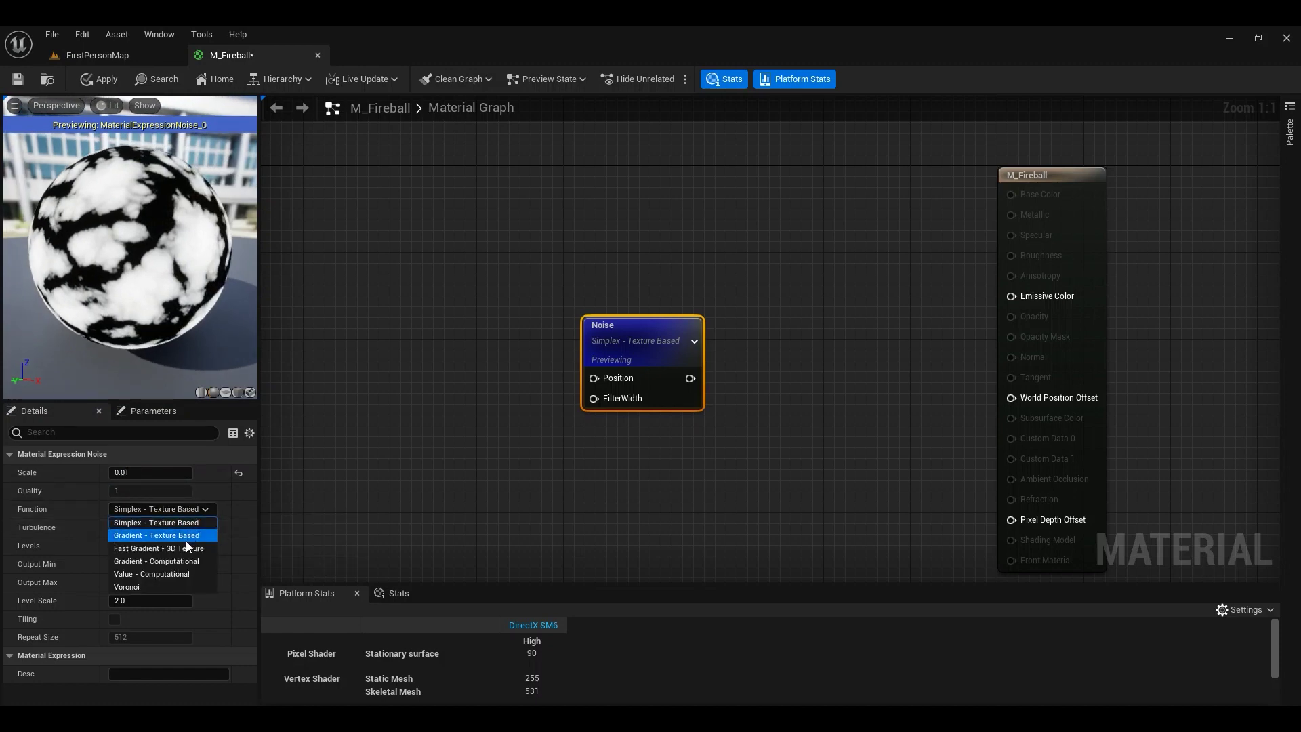
pyautogui.click(157, 549)
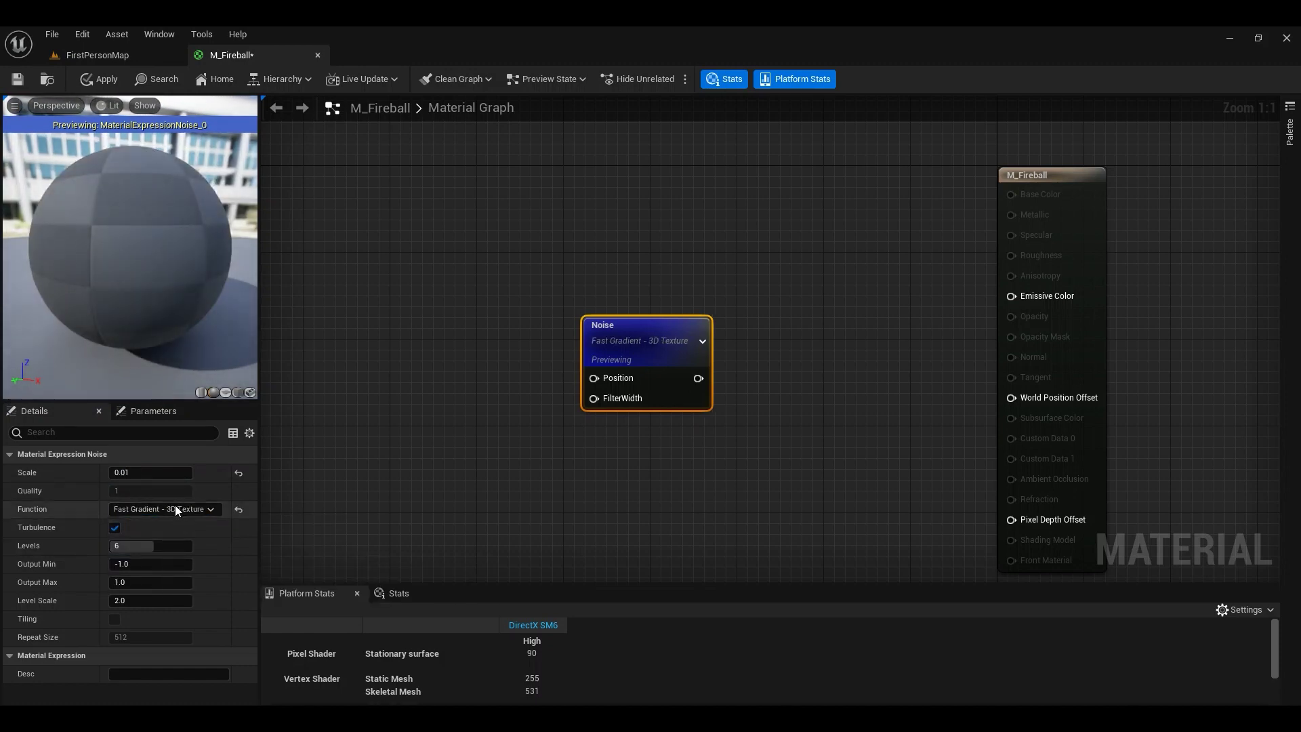
pyautogui.moveTo(152, 379); pyautogui.dragTo(46, 379)
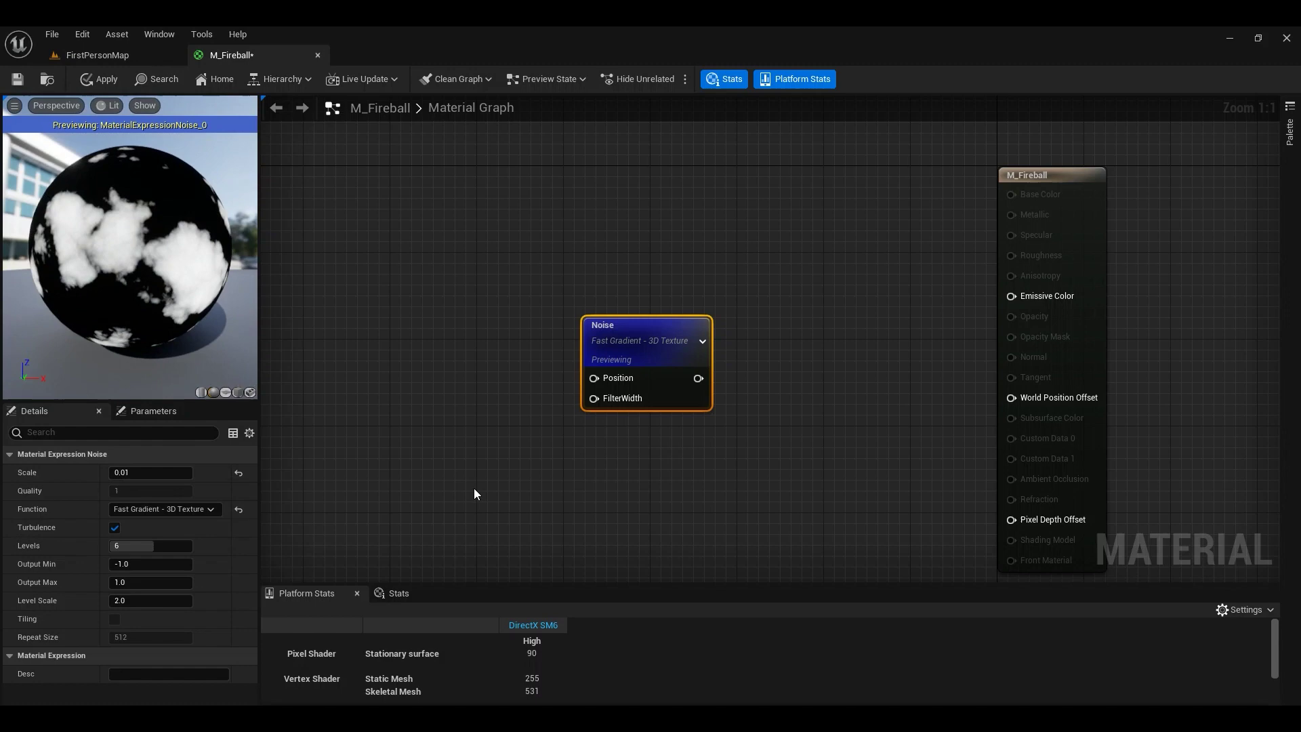
pyautogui.moveTo(607, 453); pyautogui.dragTo(753, 491, button='right')
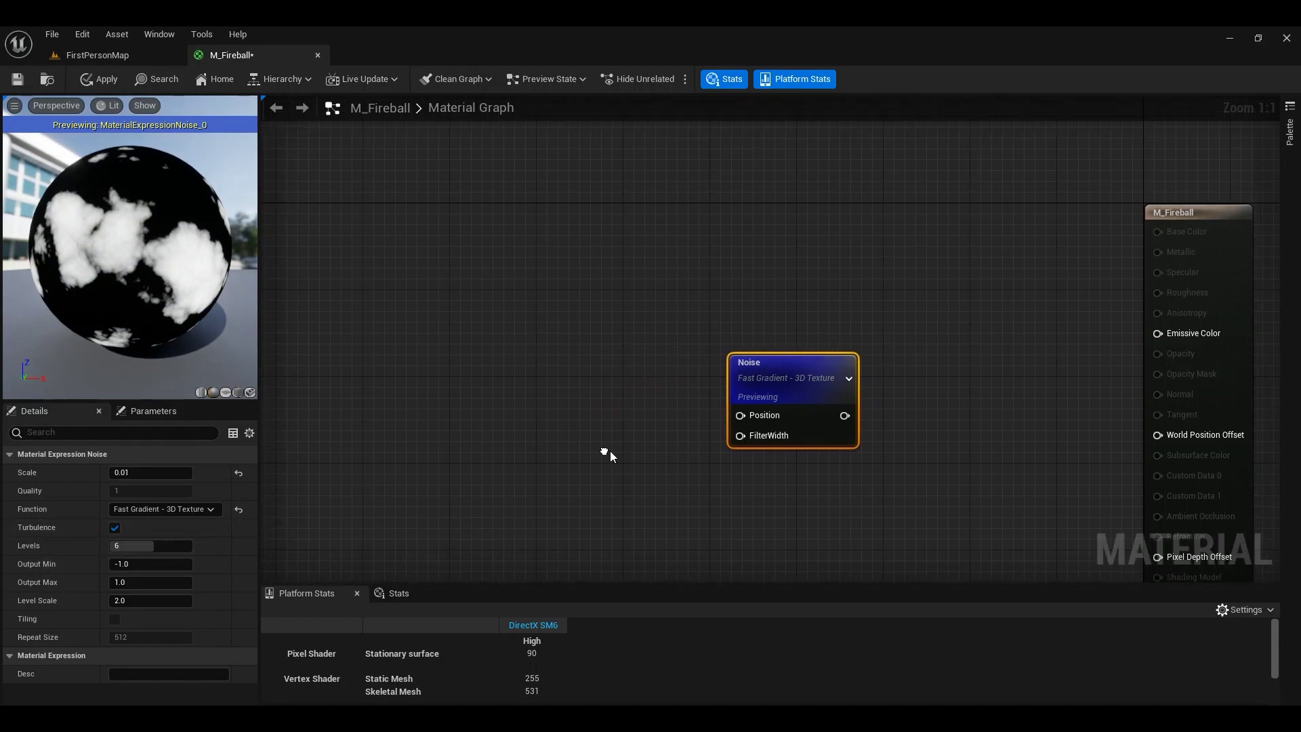
pyautogui.moveTo(796, 377); pyautogui.dragTo(499, 302)
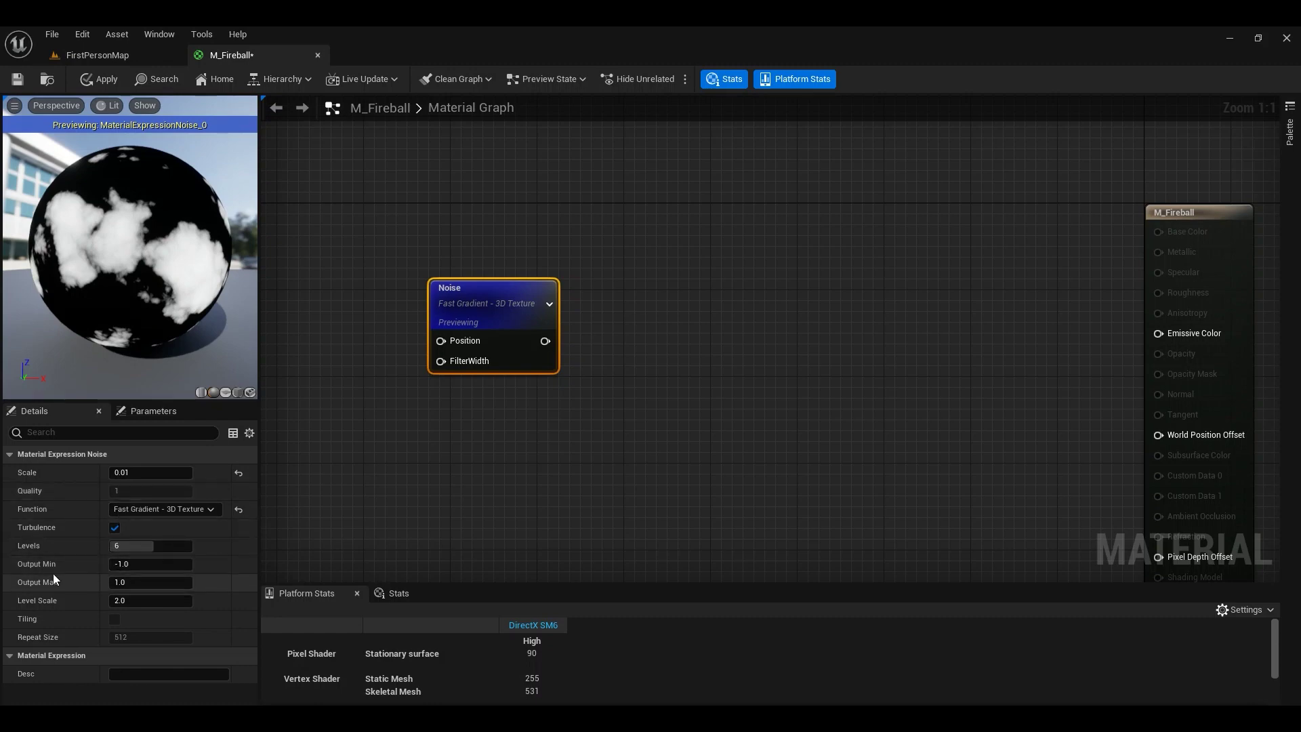
# Try an Output Min of 0 on the Noise node, inspect the preview sphere, and restore the value to -1.
pyautogui.click(132, 567)
pyautogui.write('0')
pyautogui.press('Return')
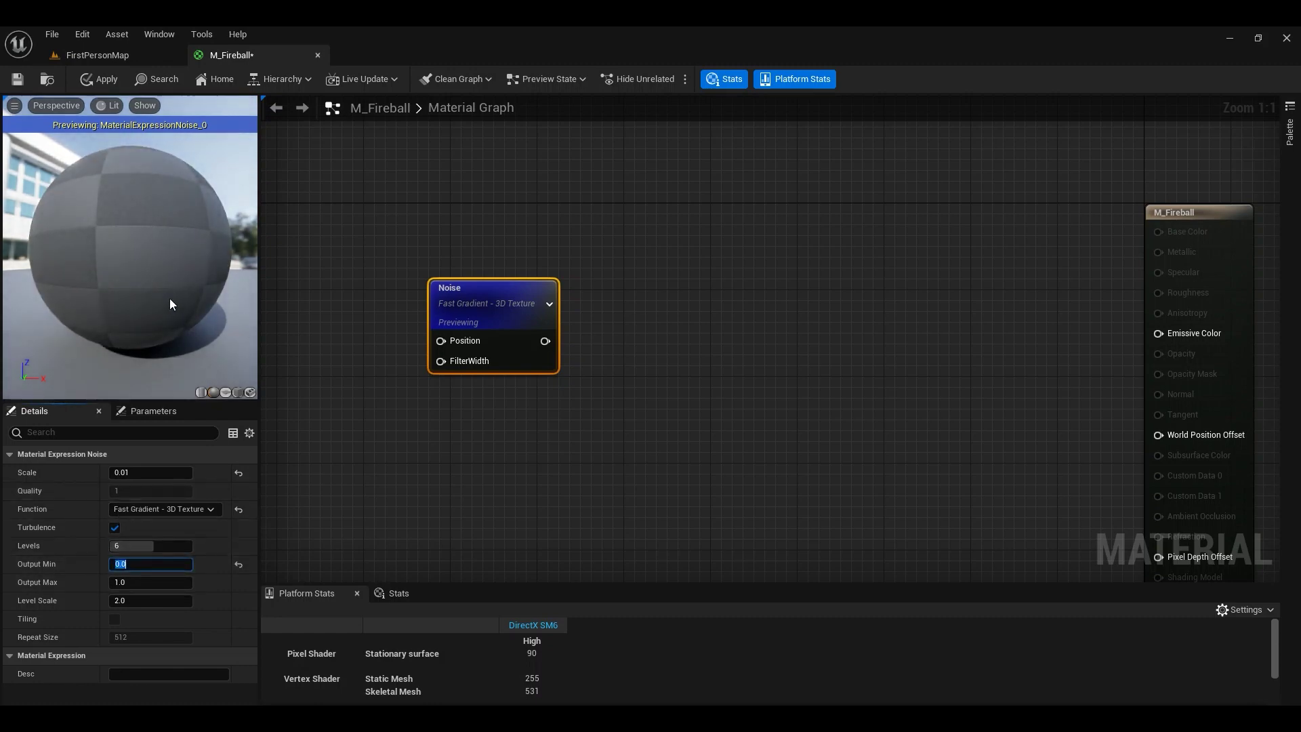
pyautogui.moveTo(120, 252); pyautogui.dragTo(47, 274)
pyautogui.moveTo(145, 210); pyautogui.dragTo(173, 200)
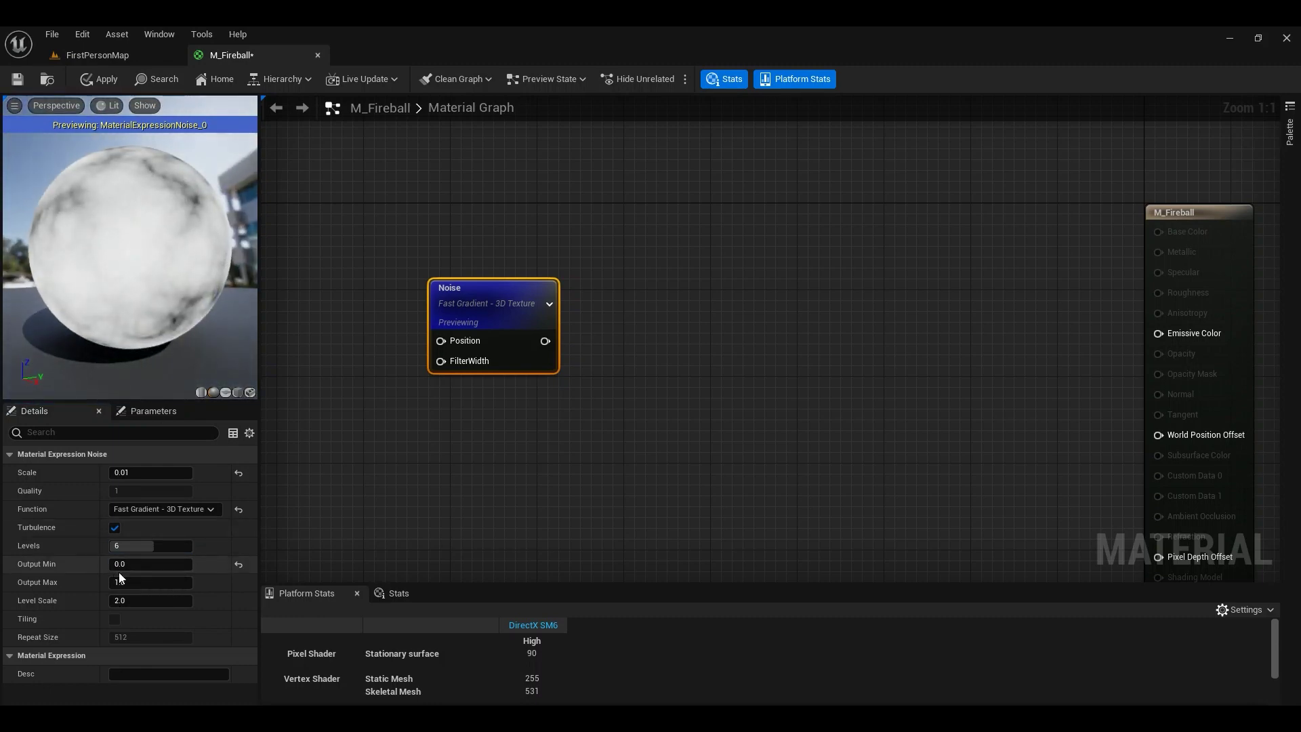
pyautogui.click(146, 564)
pyautogui.press('Return')
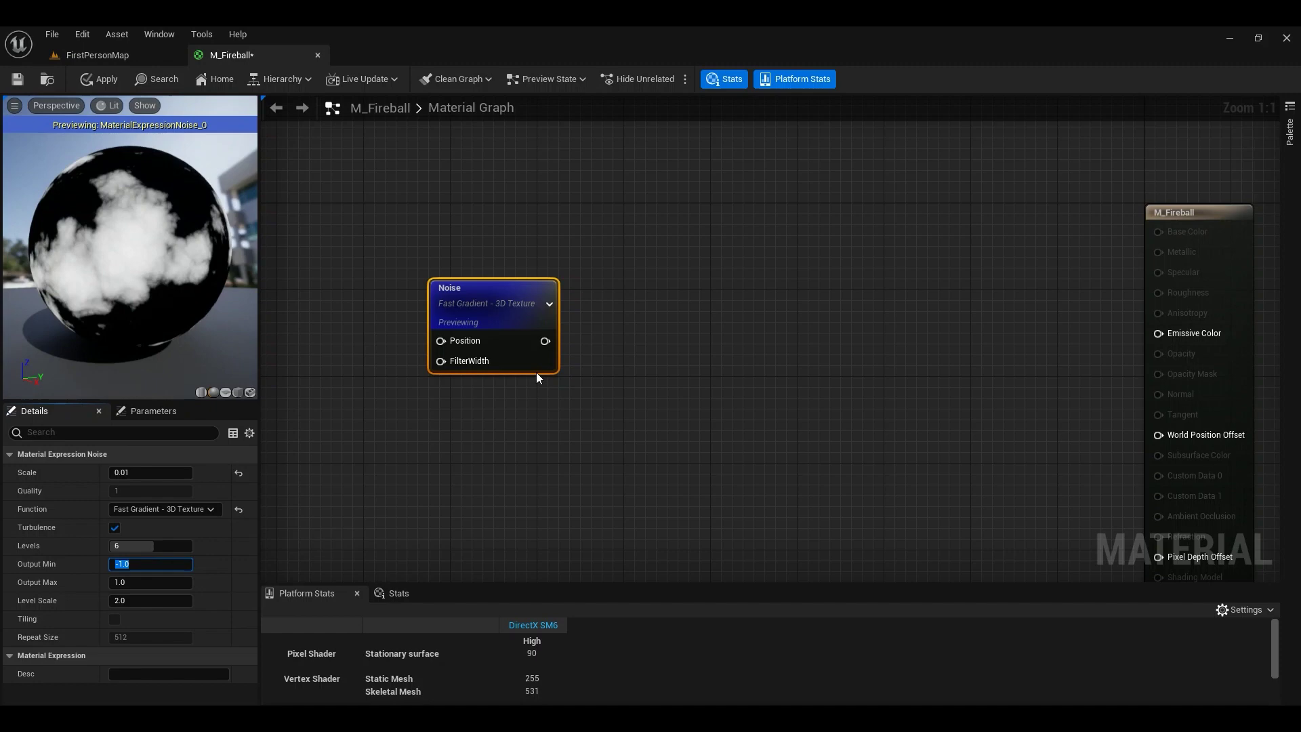
# Create an Add node with its A input connected to the Noise output.
pyautogui.moveTo(551, 257); pyautogui.dragTo(644, 261, button='right')
pyautogui.moveTo(572, 316); pyautogui.dragTo(564, 346)
pyautogui.write('a')
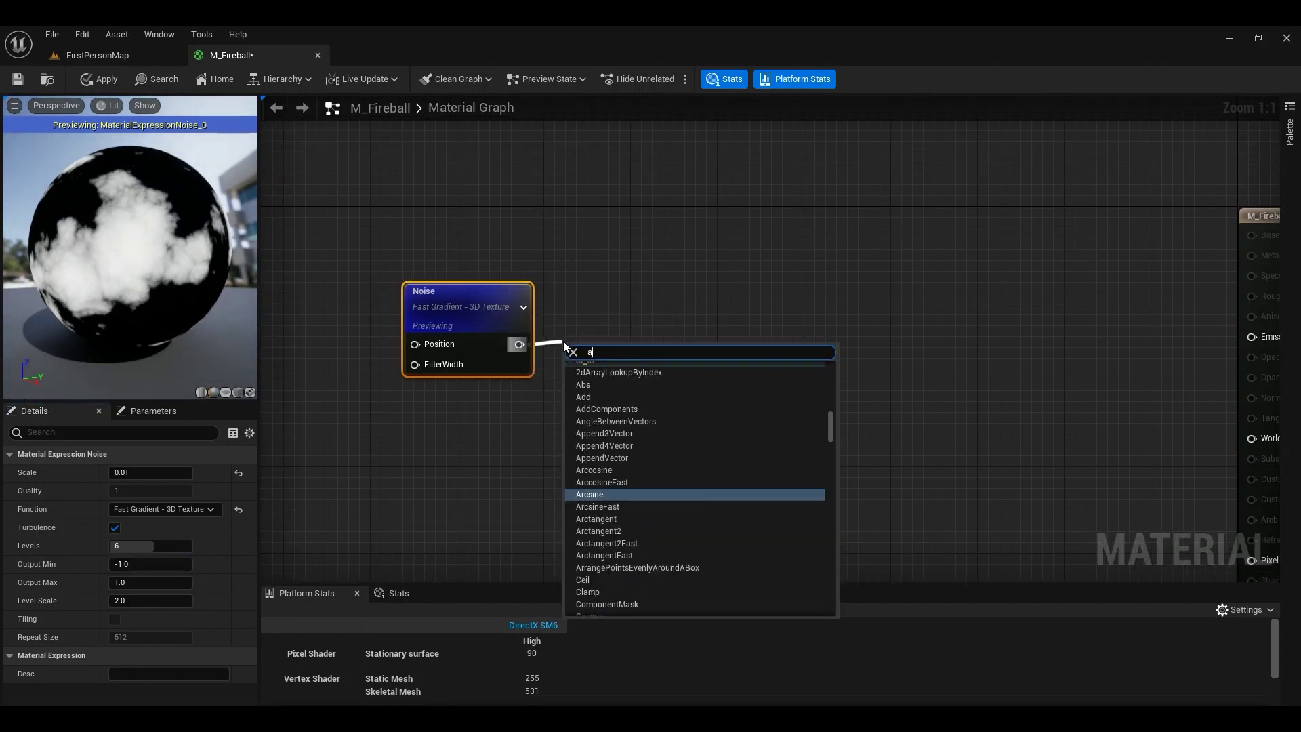
pyautogui.write('dd')
pyautogui.press('Return')
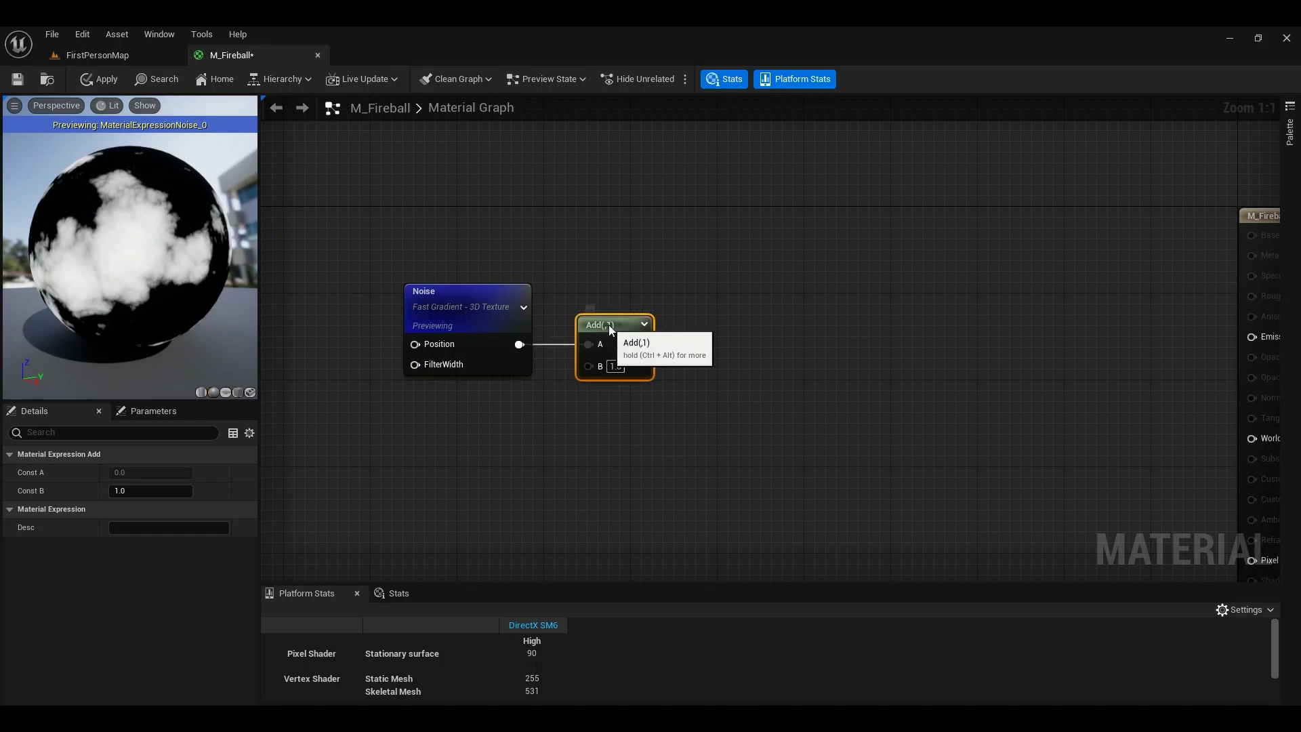
pyautogui.moveTo(749, 355); pyautogui.dragTo(562, 372, button='right')
pyautogui.click(427, 383)
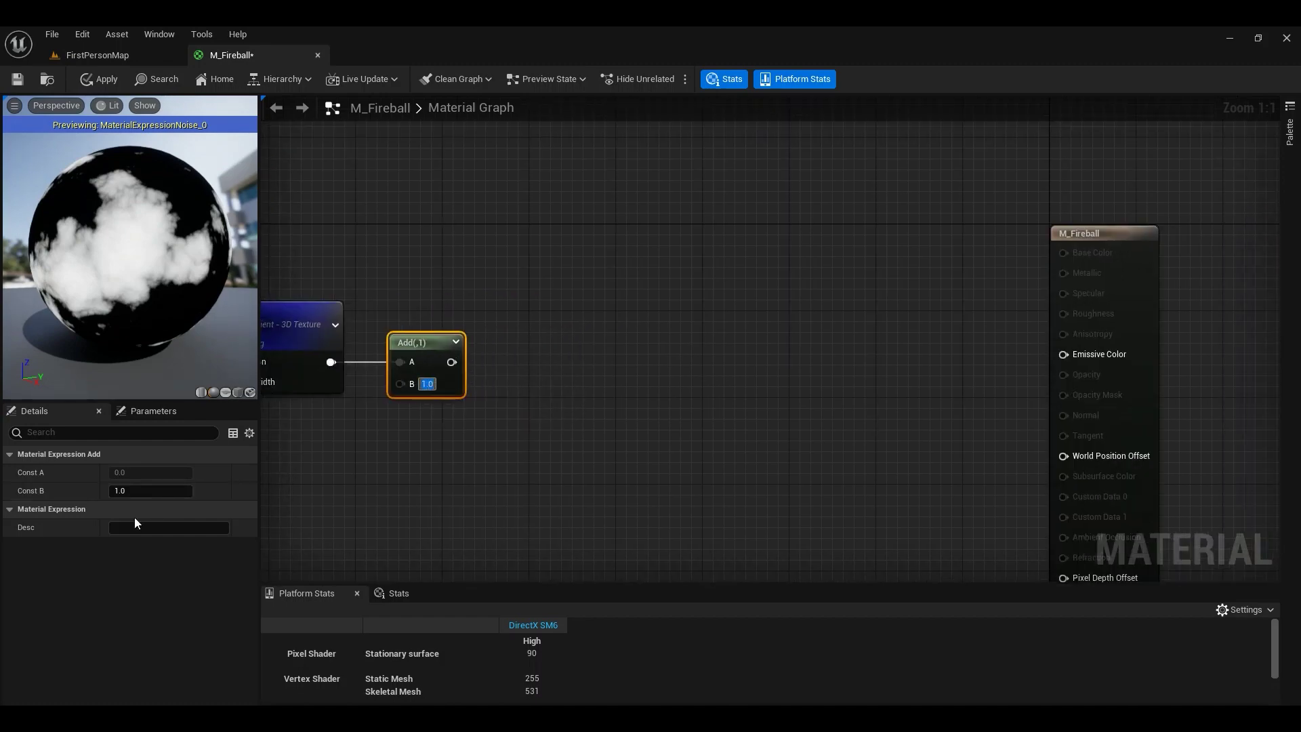
pyautogui.click(145, 492)
# Create a Multiply node with its A input connected to the Add node's output.
pyautogui.moveTo(367, 445); pyautogui.dragTo(319, 447, button='right')
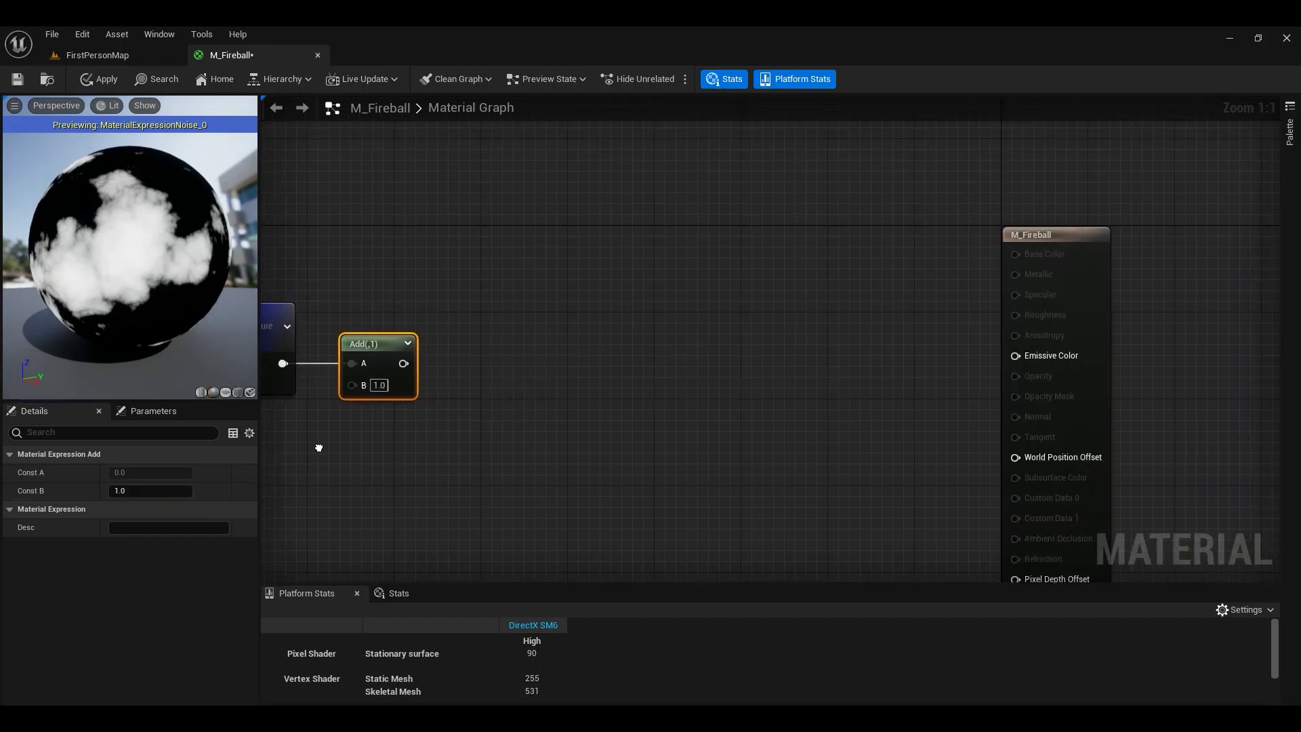
pyautogui.moveTo(405, 363); pyautogui.dragTo(441, 366)
pyautogui.write('mult')
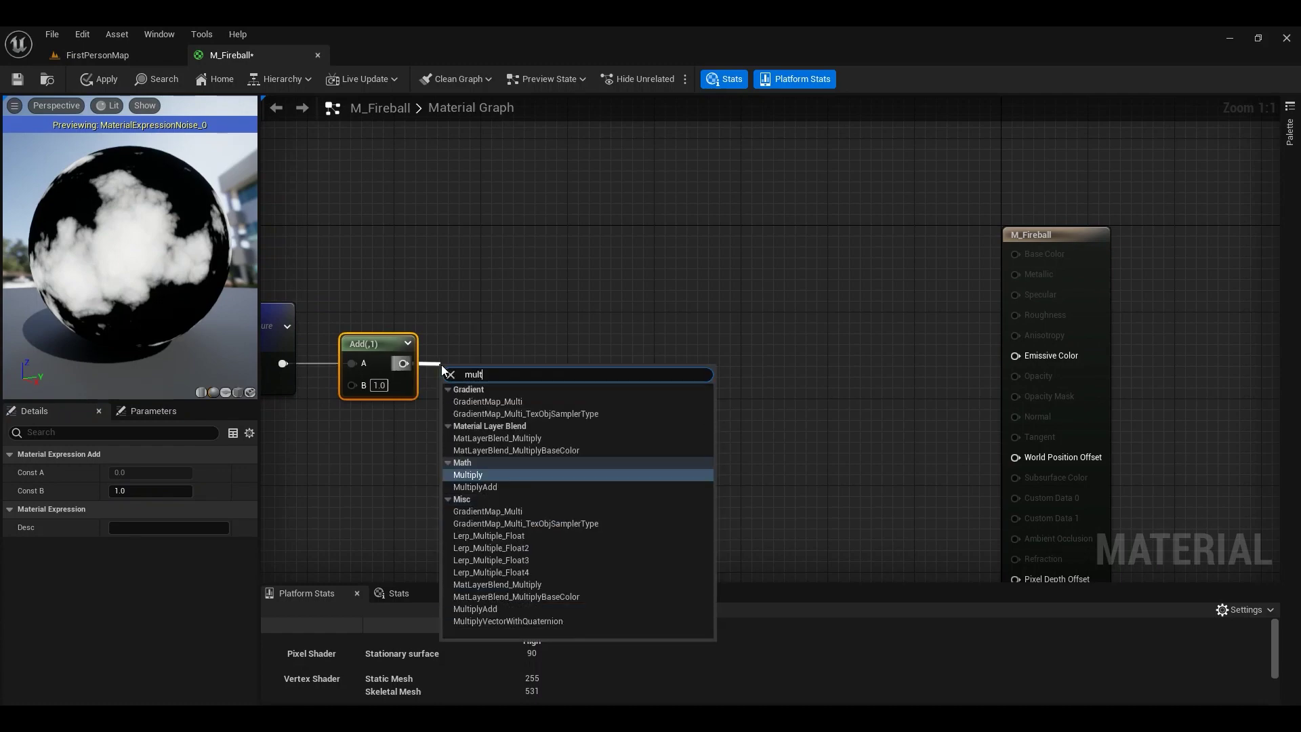
pyautogui.press('Return')
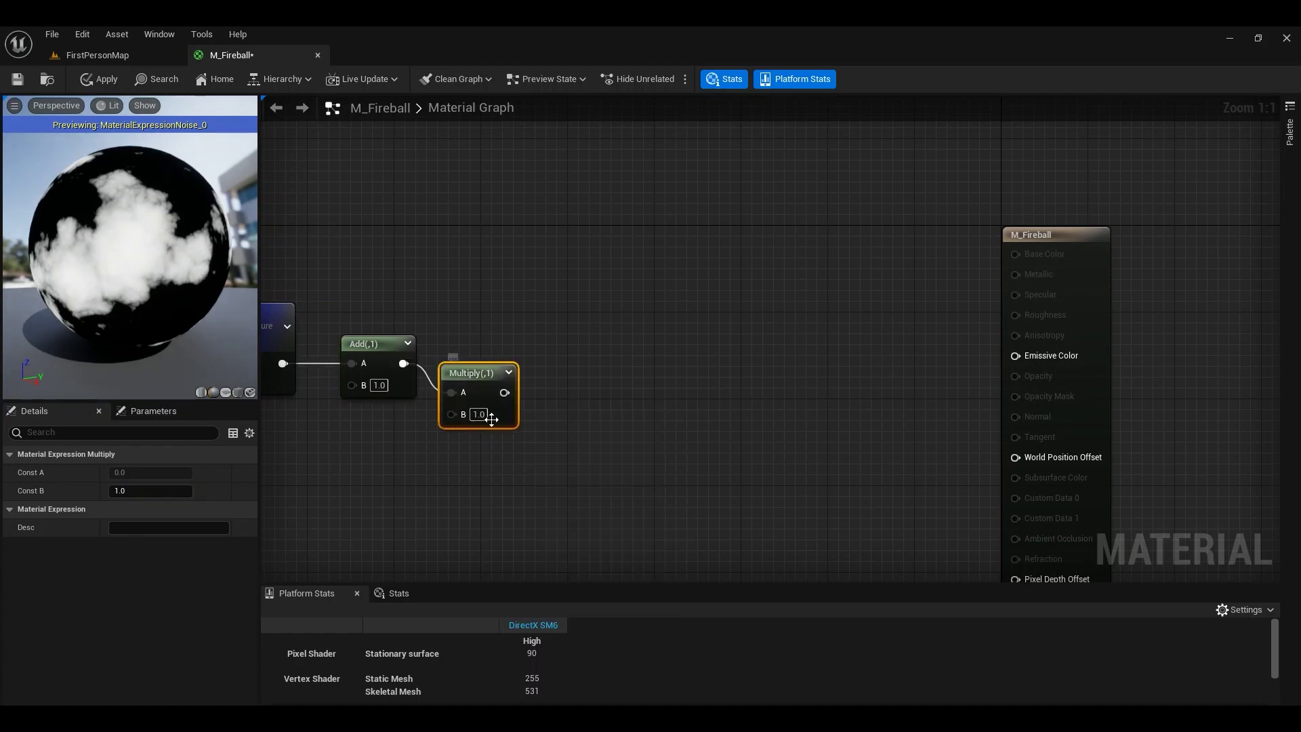
# Set the Multiply node's B value to 0.5 and preview that node's result on the sphere.
pyautogui.click(153, 491)
pyautogui.write('0.5')
pyautogui.press('Return')
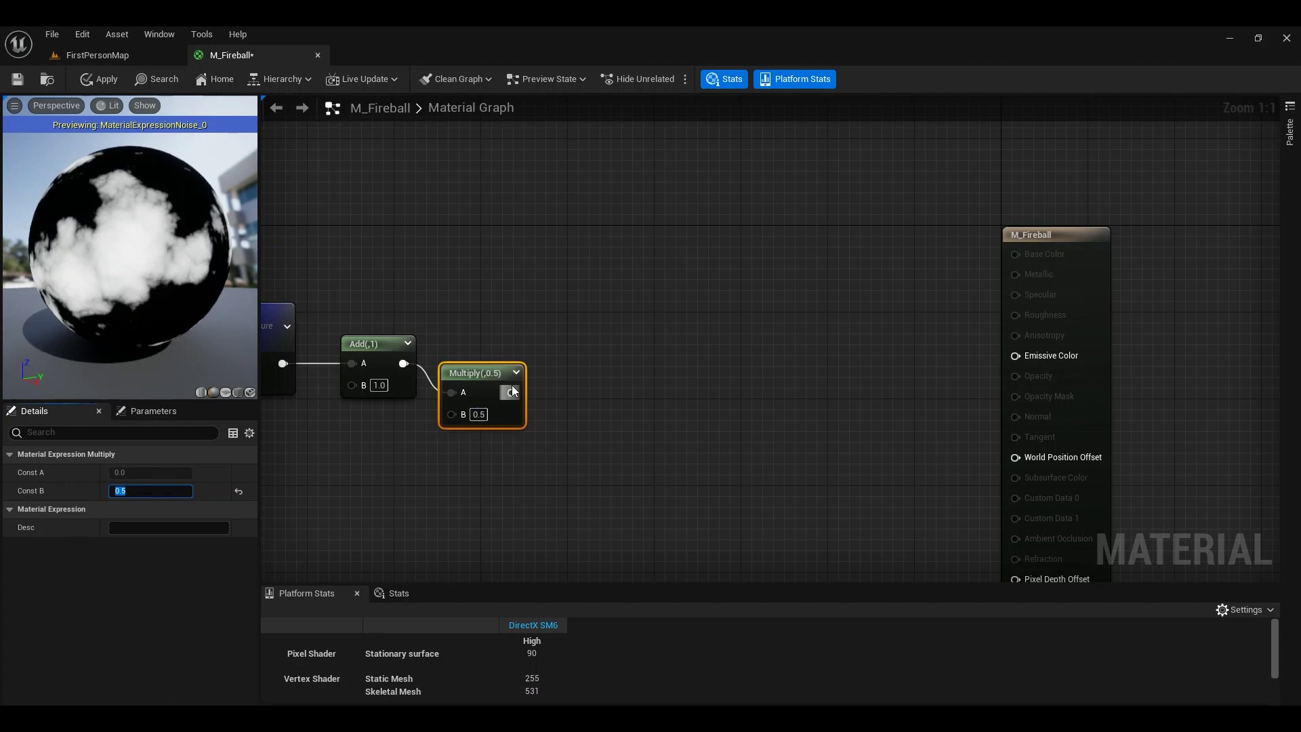
pyautogui.rightClick(465, 383)
pyautogui.click(523, 407)
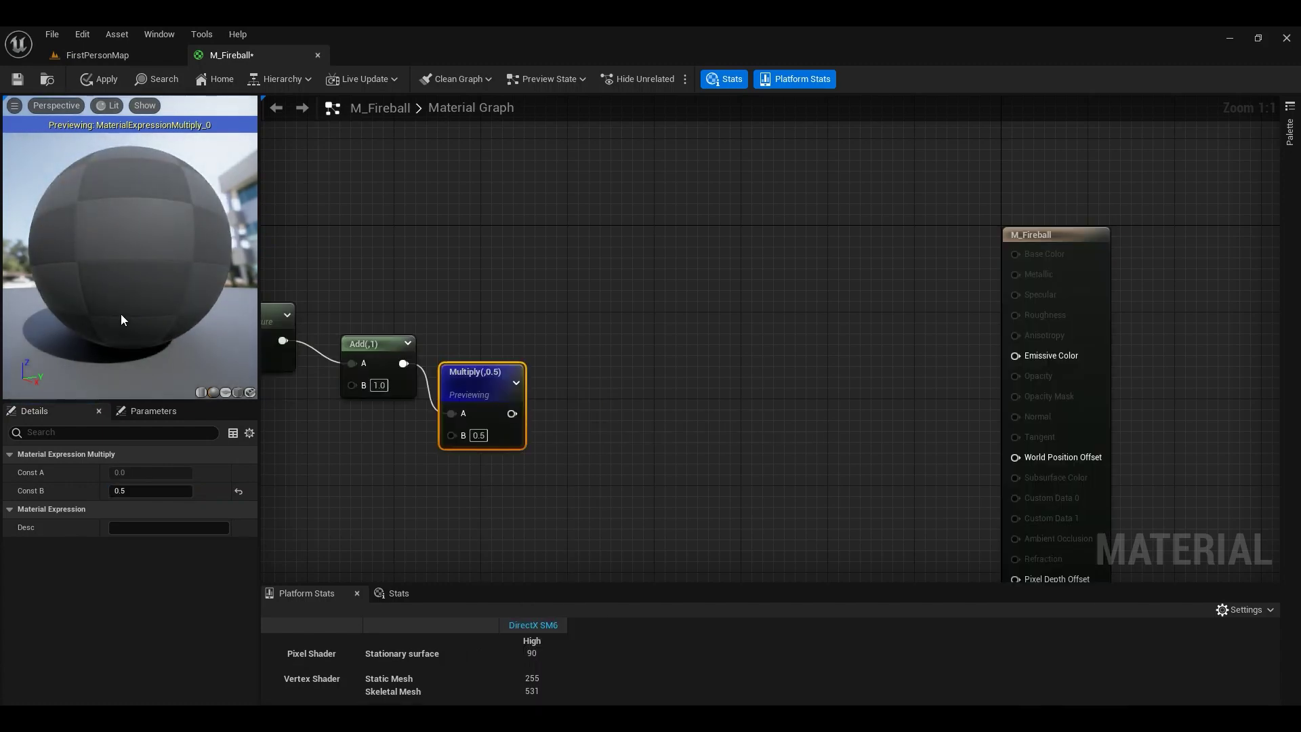
pyautogui.moveTo(139, 322); pyautogui.dragTo(81, 318)
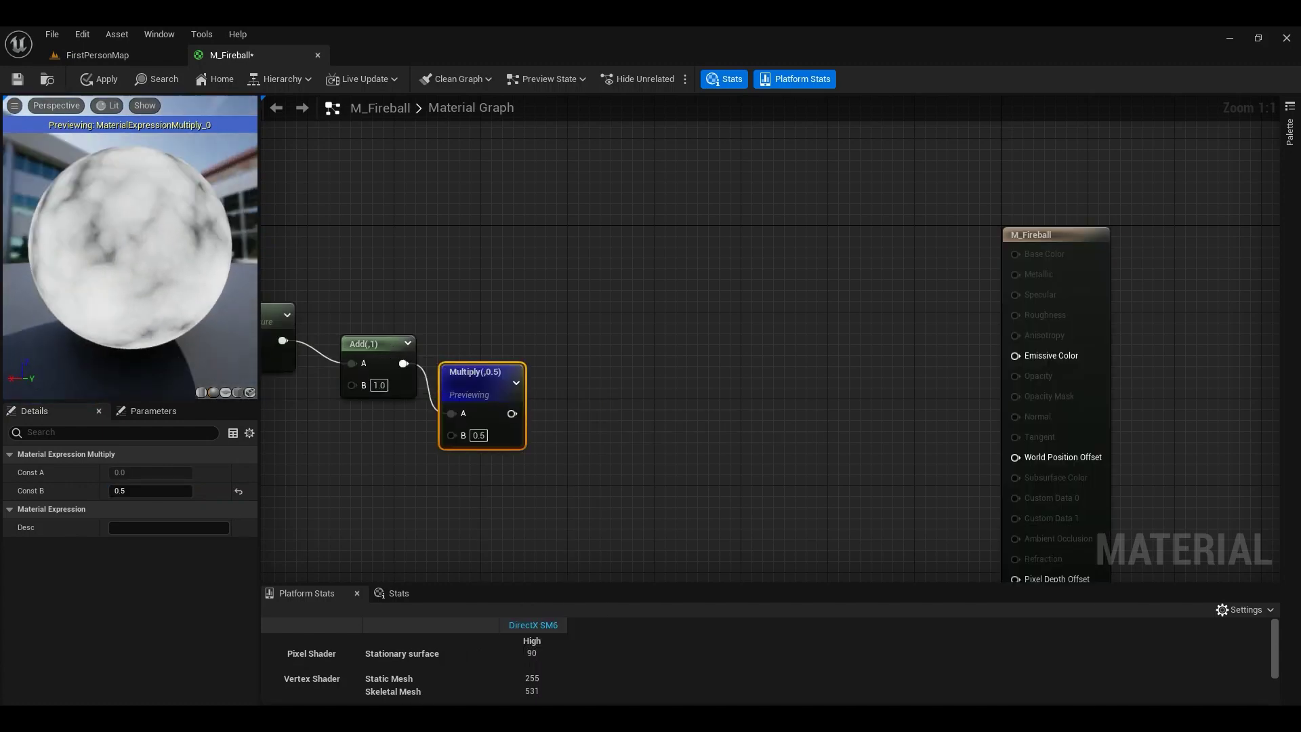
# Line up the Noise, Add and Multiply nodes in one row and inspect the noise on the preview sphere.
pyautogui.moveTo(470, 397); pyautogui.dragTo(503, 347)
pyautogui.moveTo(373, 298); pyautogui.dragTo(663, 300, button='right')
pyautogui.moveTo(527, 319); pyautogui.dragTo(527, 341)
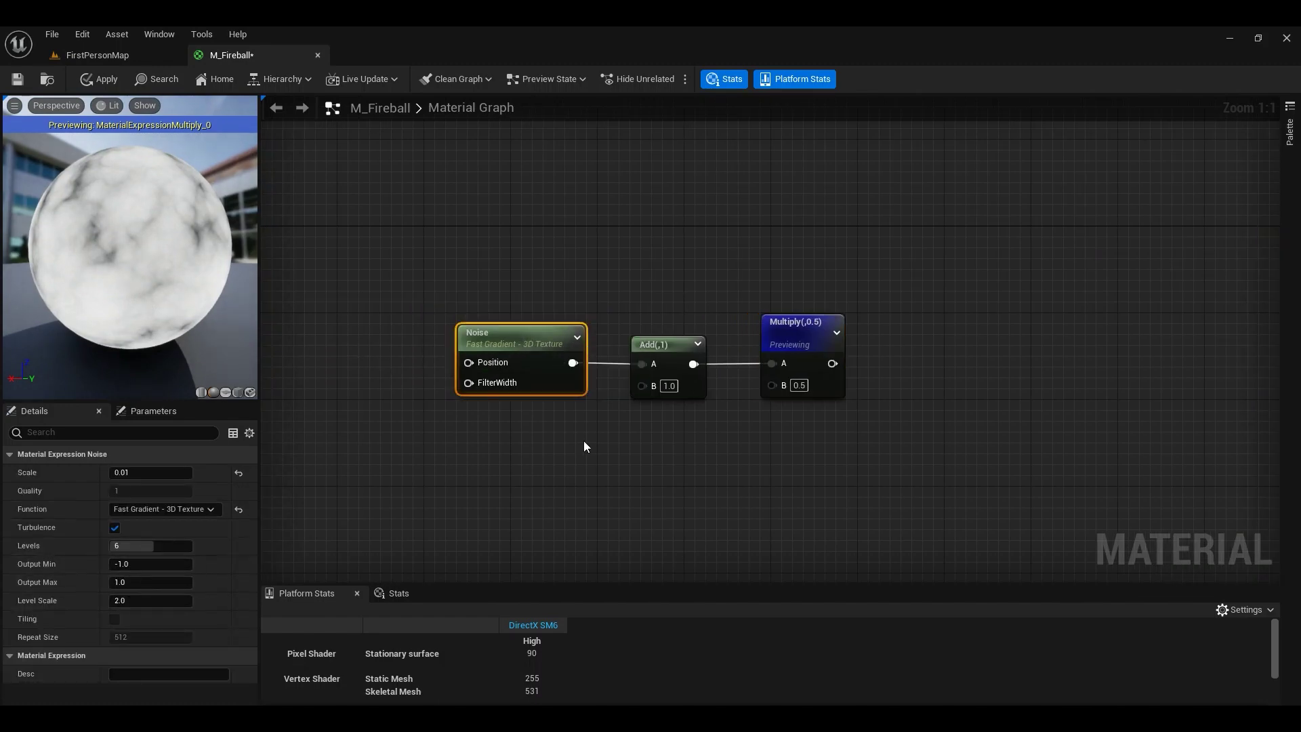
pyautogui.press('Home')
pyautogui.moveTo(191, 226); pyautogui.dragTo(344, 259)
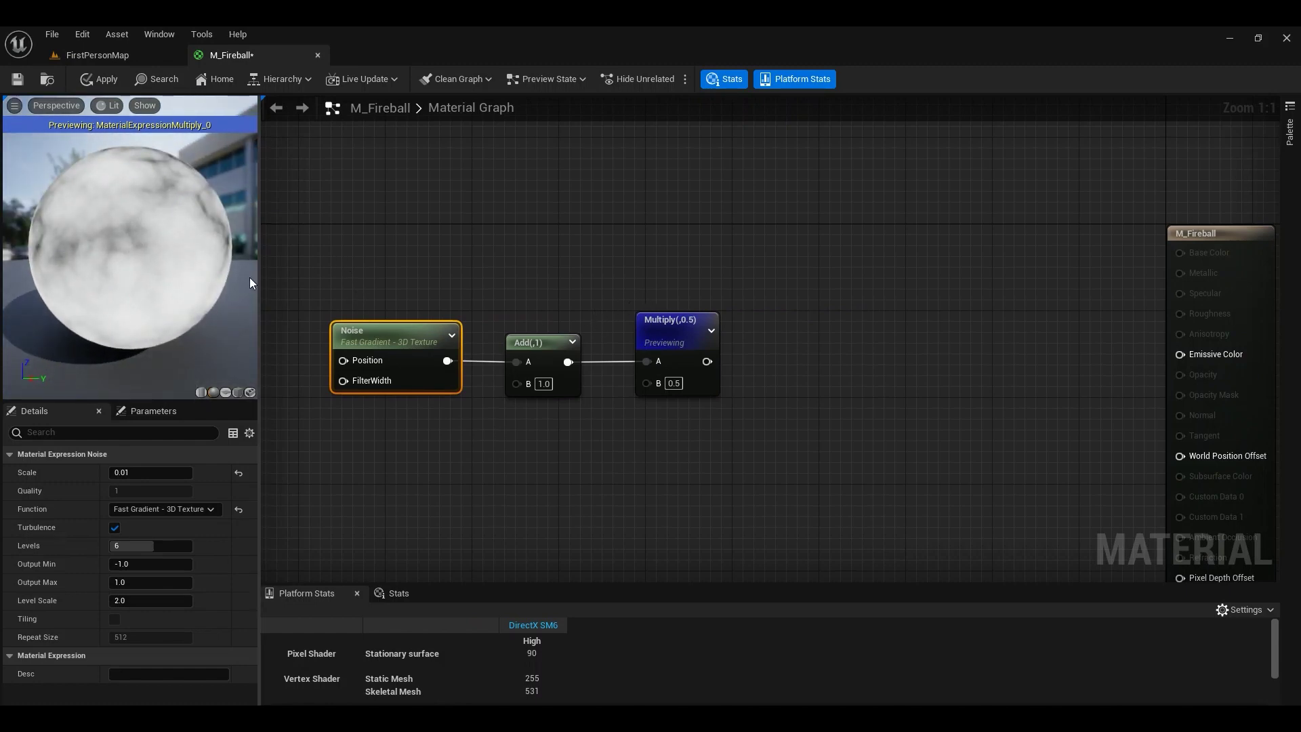
pyautogui.moveTo(580, 307); pyautogui.dragTo(541, 258, button='right')
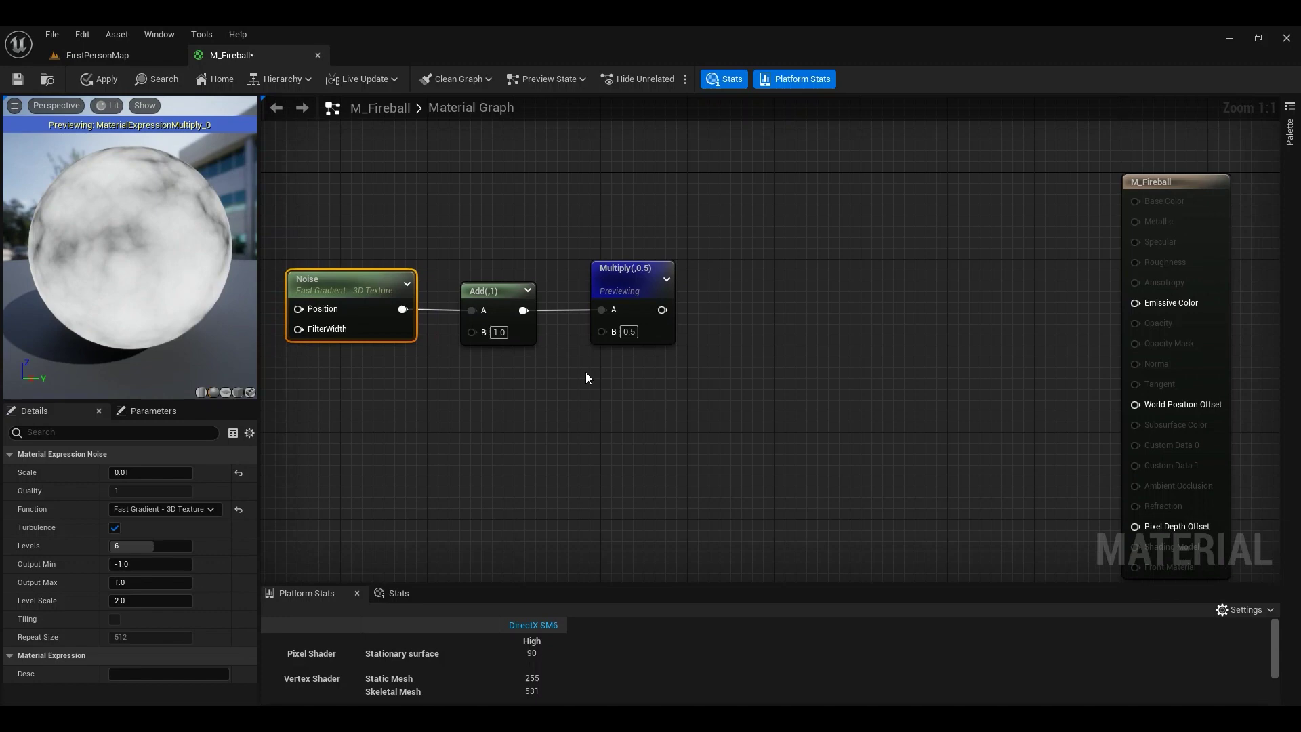
pyautogui.moveTo(586, 378); pyautogui.dragTo(642, 374, button='right')
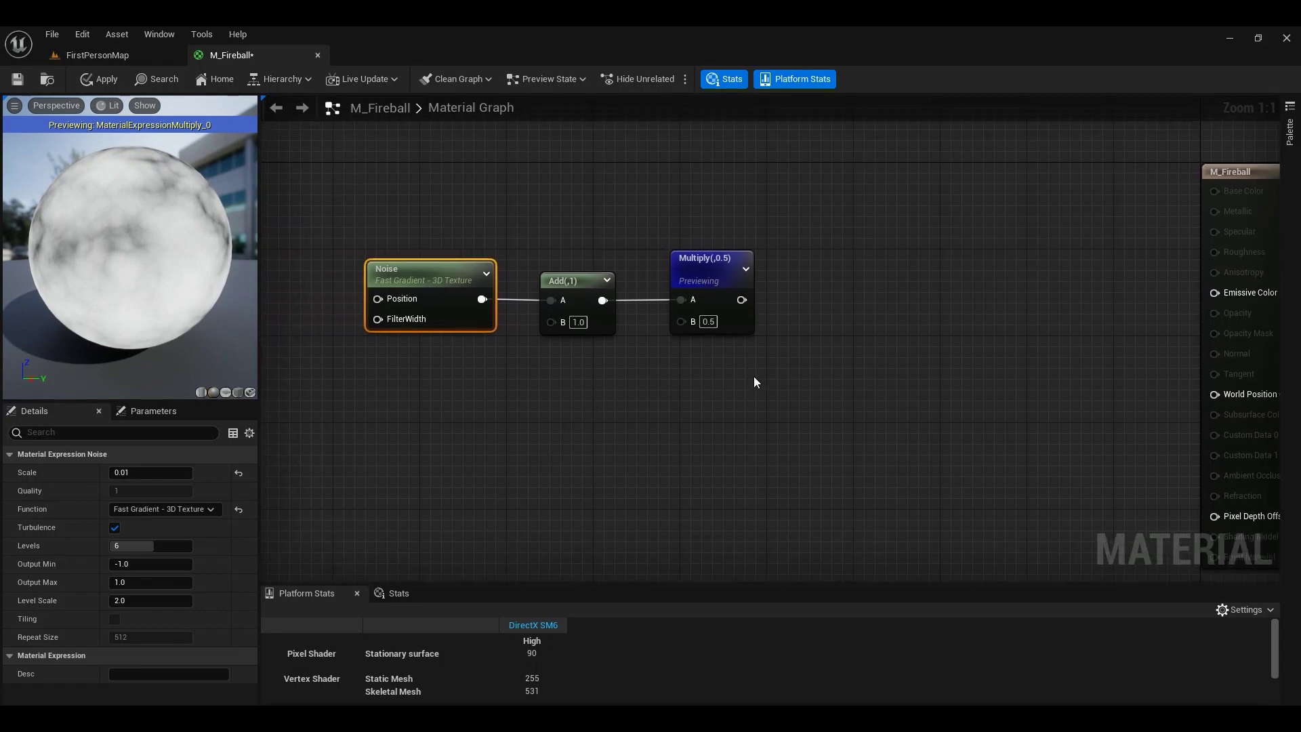
# Create a second Multiply node below the noise chain with its A input connected to the 0.5 Multiply's output.
pyautogui.click(771, 373)
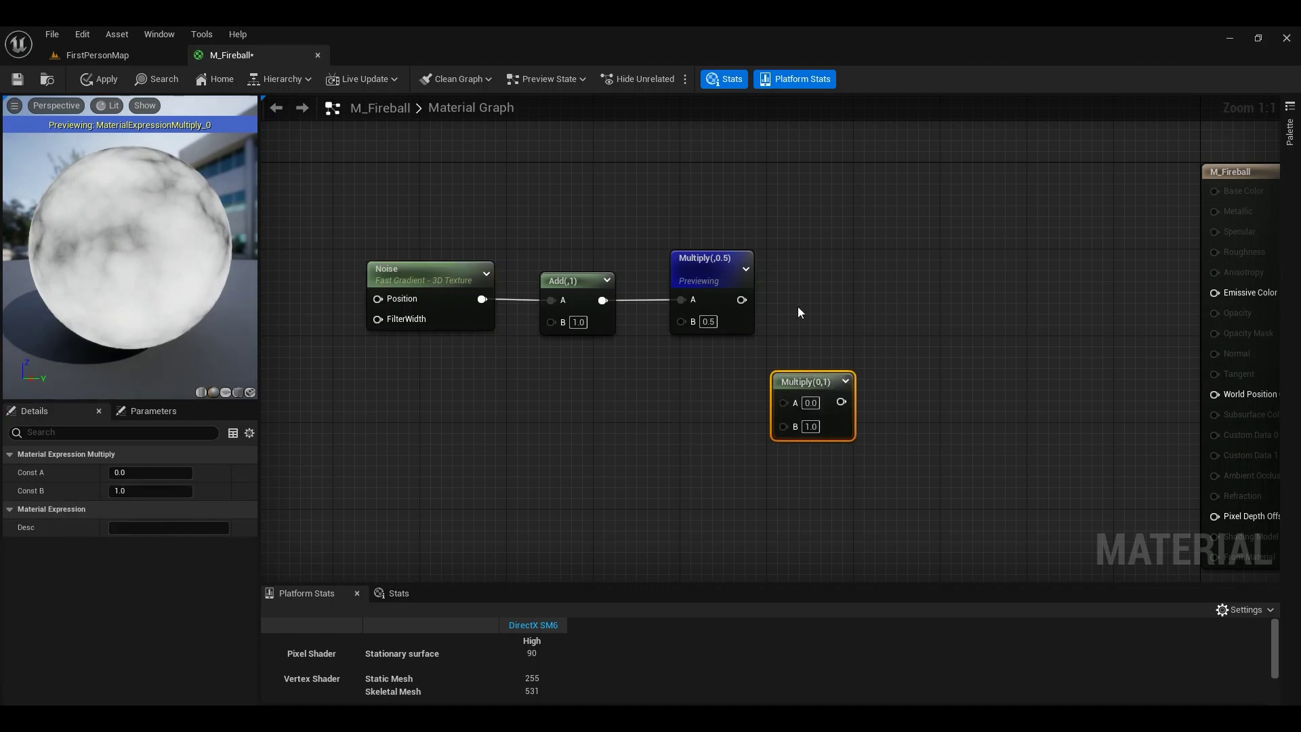
pyautogui.moveTo(743, 298); pyautogui.dragTo(820, 391)
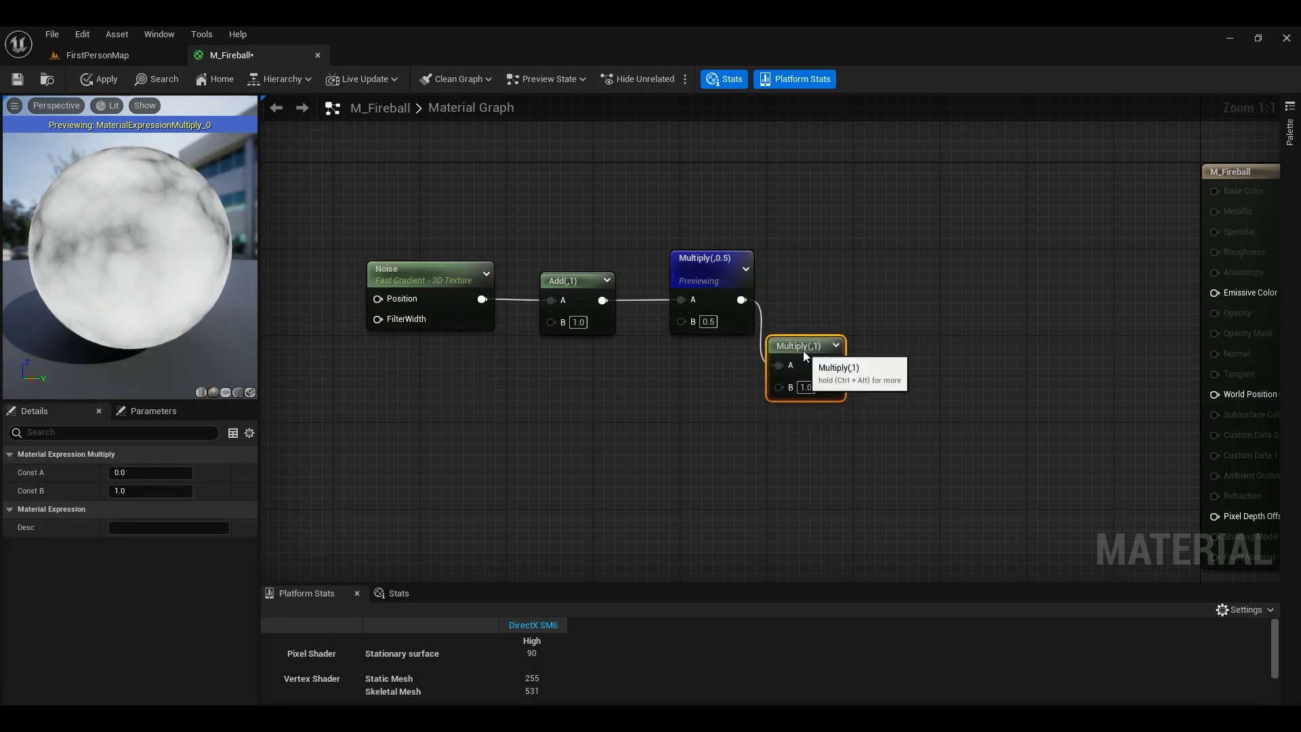
pyautogui.moveTo(803, 356); pyautogui.dragTo(781, 431)
pyautogui.moveTo(712, 475); pyautogui.dragTo(671, 342, button='right')
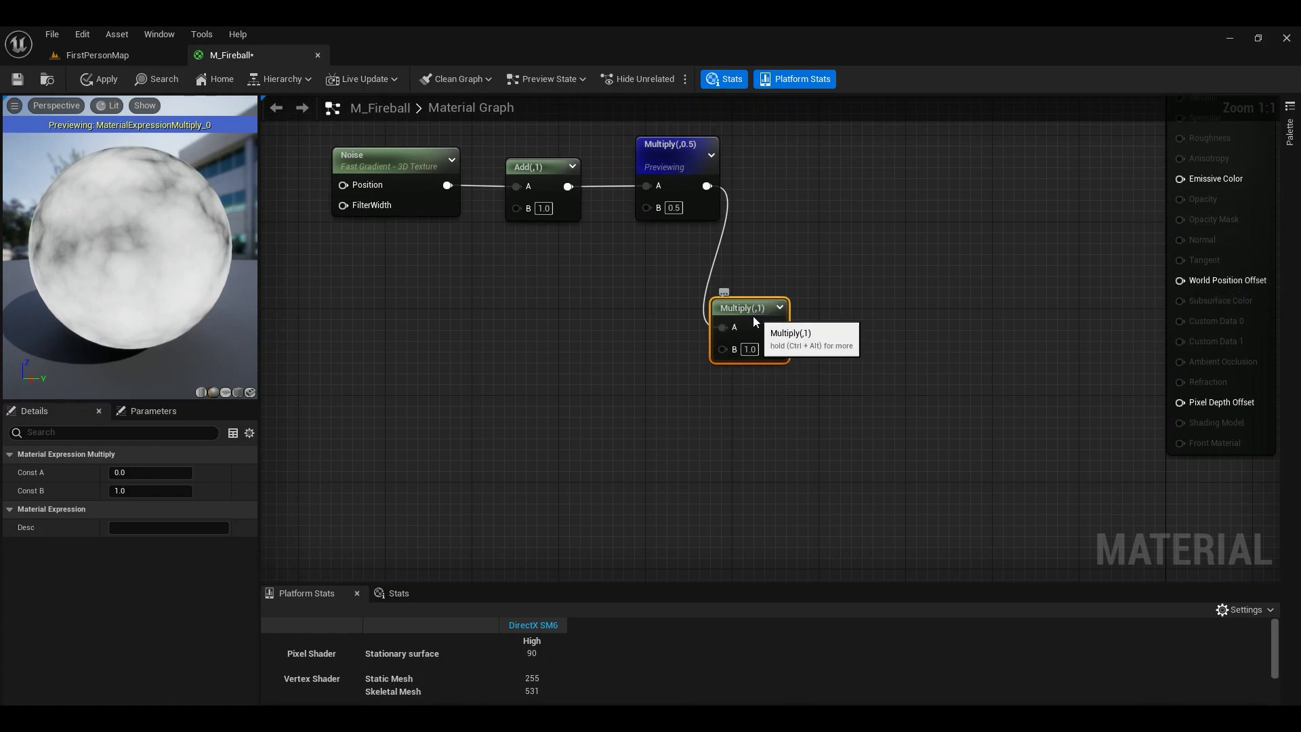
pyautogui.moveTo(753, 316); pyautogui.dragTo(592, 317)
# Create a third Multiply node in line with the lower one, its A input connected to the lower Multiply's output.
pyautogui.moveTo(647, 318); pyautogui.dragTo(694, 328, button='right')
pyautogui.click(738, 353)
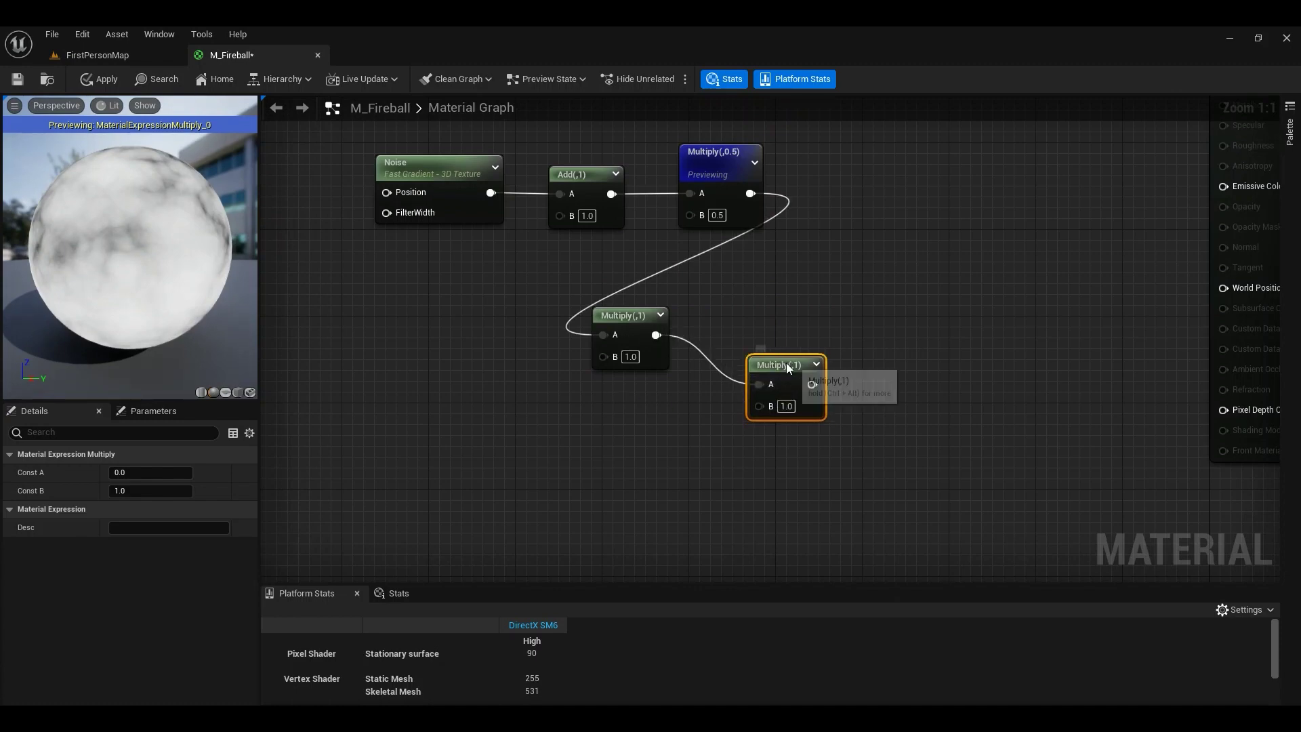
pyautogui.moveTo(785, 363); pyautogui.dragTo(823, 315)
# Add a VertexNormalWS node feeding the third Multiply's B input, and connect that Multiply's output to World Position Offset.
pyautogui.rightClick(640, 438)
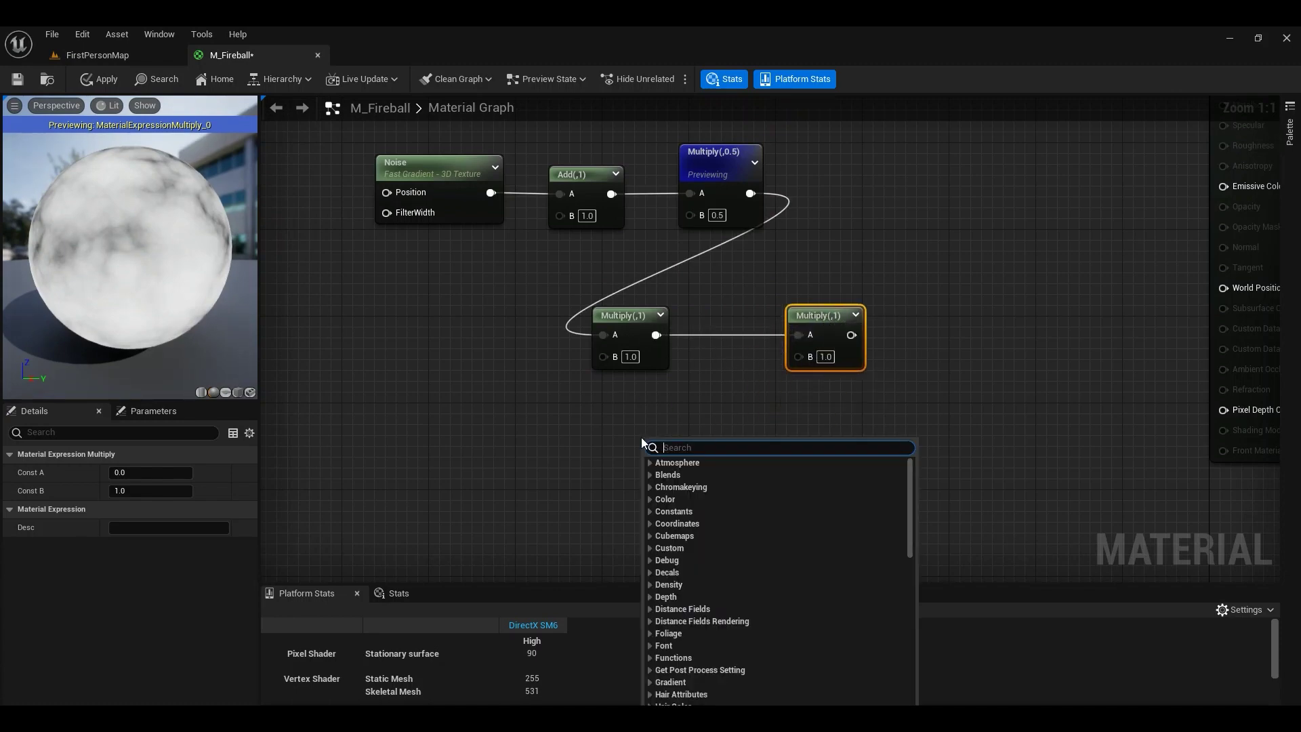
pyautogui.write('vertex')
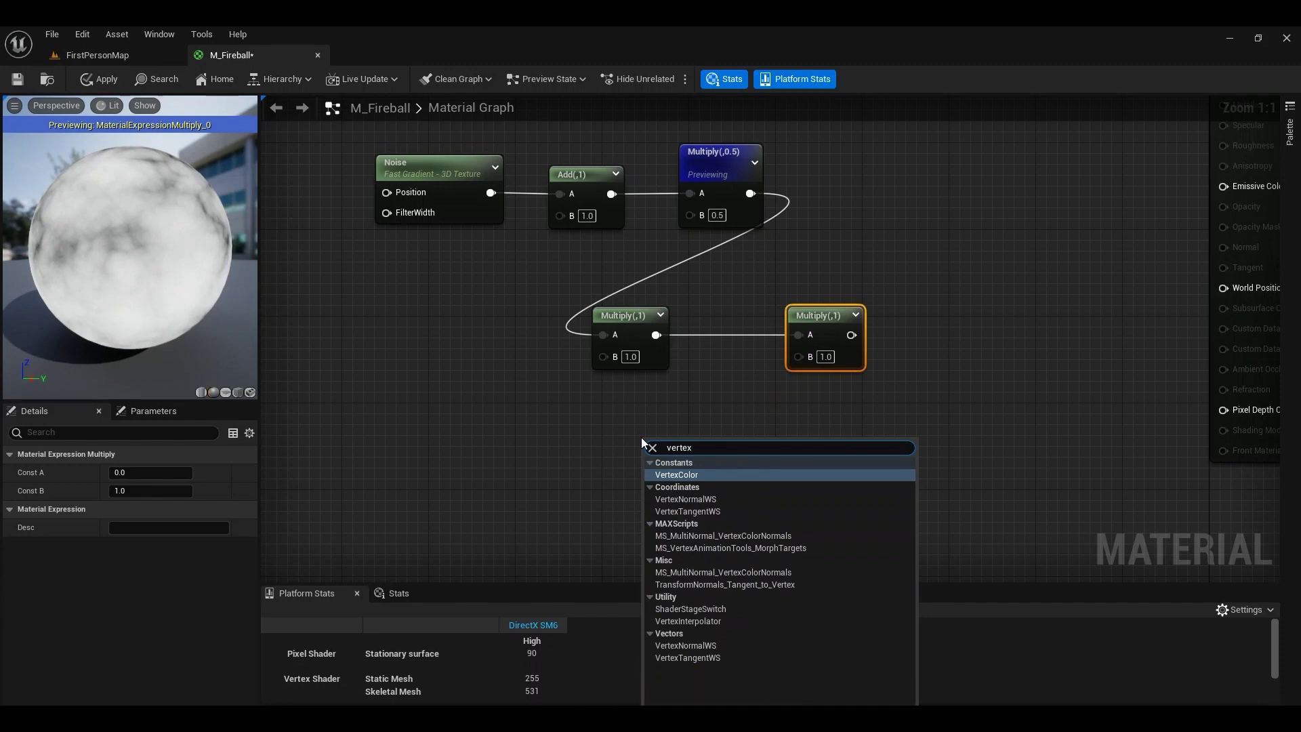
pyautogui.click(686, 499)
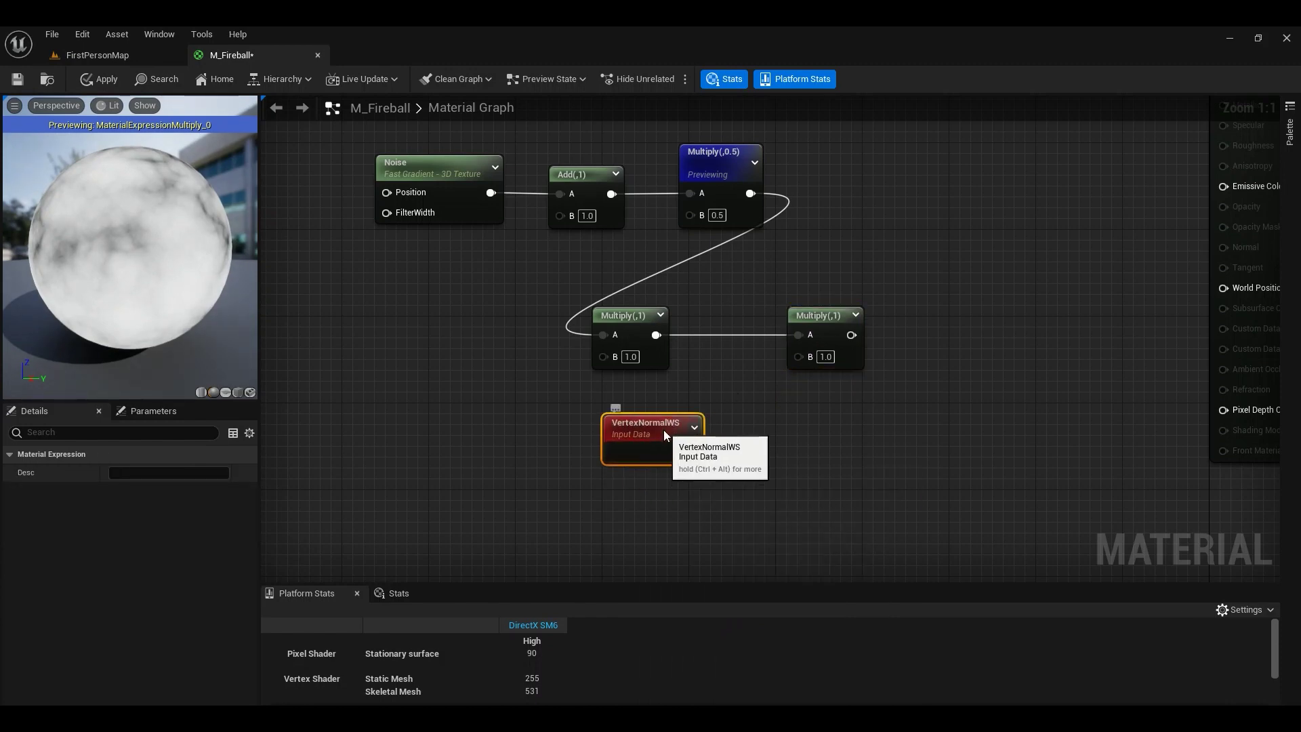
pyautogui.moveTo(664, 430); pyautogui.dragTo(798, 356)
pyautogui.moveTo(917, 329); pyautogui.dragTo(783, 385, button='right')
pyautogui.moveTo(704, 391); pyautogui.dragTo(1106, 344)
# Set B to 4 on the Multiply feeding the vertex-normal Multiply, and stop previewing the 0.5 Multiply node.
pyautogui.moveTo(559, 381); pyautogui.dragTo(644, 380, button='right')
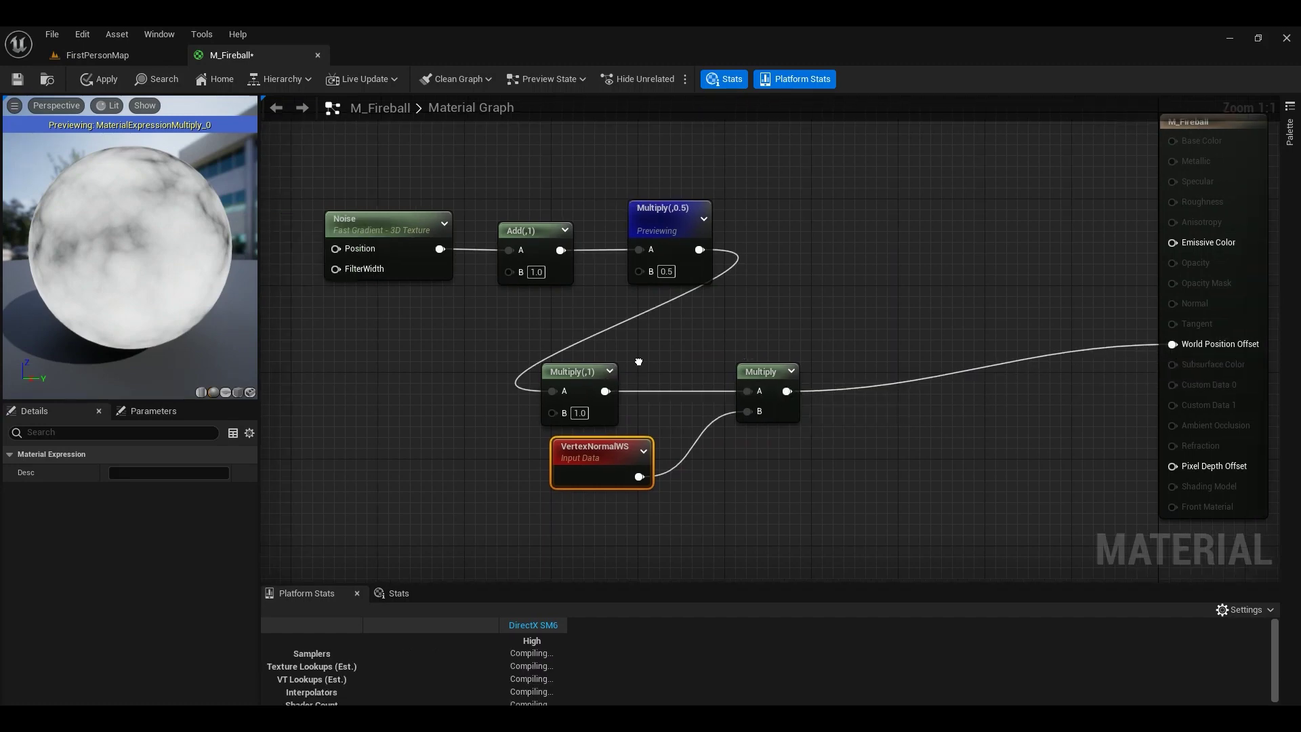
pyautogui.click(586, 401)
pyautogui.click(147, 489)
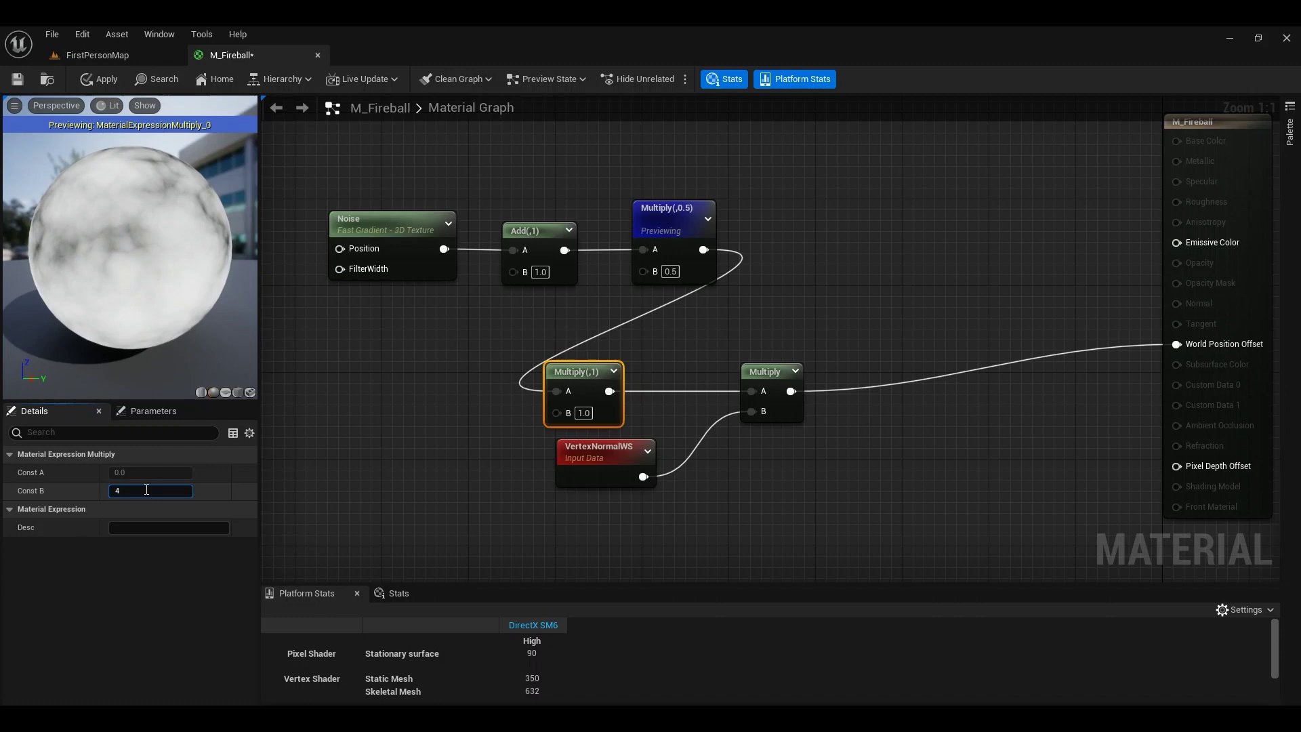
pyautogui.rightClick(657, 239)
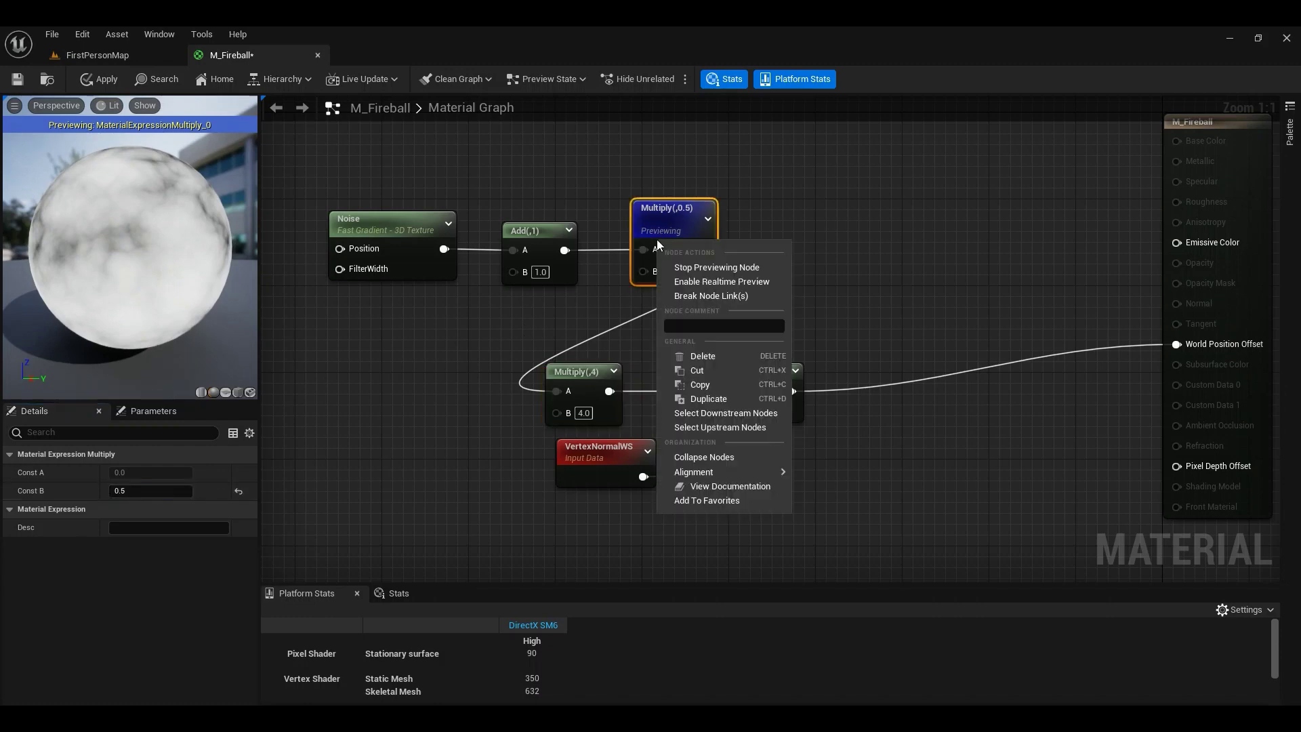
pyautogui.click(690, 267)
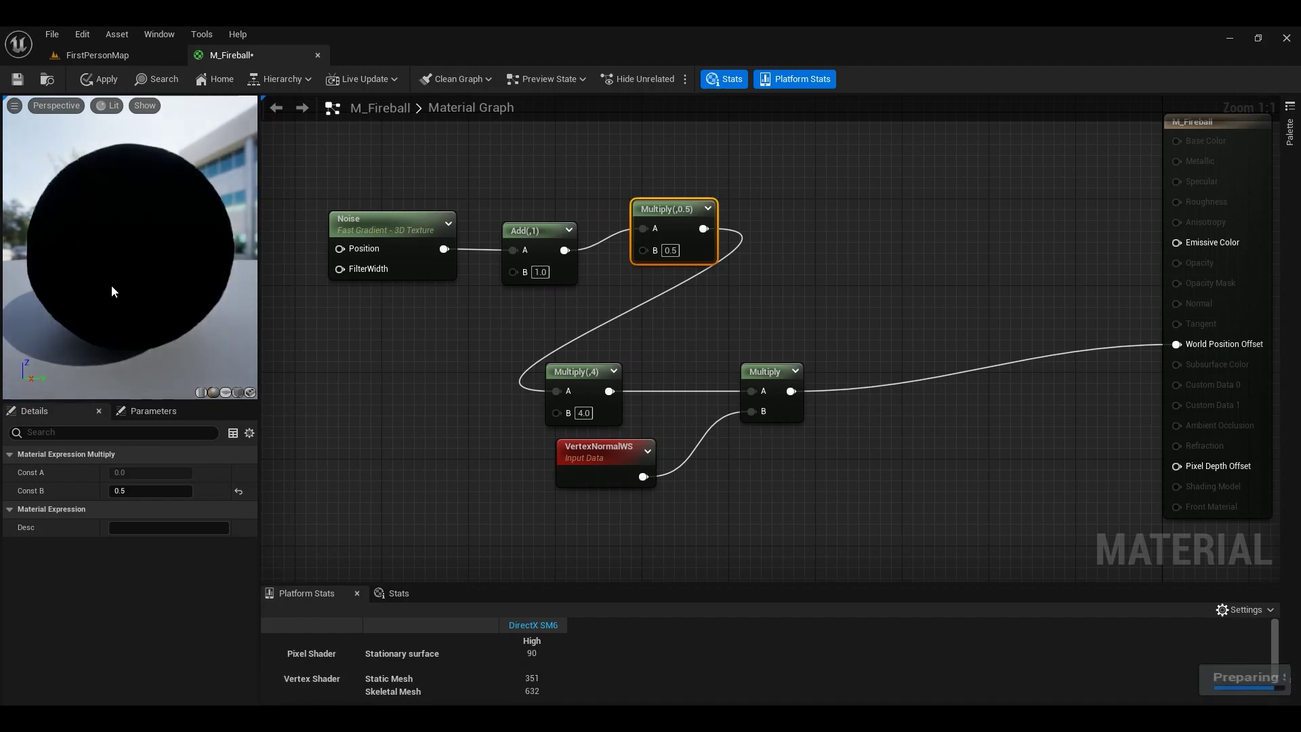
pyautogui.moveTo(111, 288); pyautogui.dragTo(237, 287)
# Create a Constant3Vector node near the material result node and connect its output to Emissive Color.
pyautogui.moveTo(857, 200); pyautogui.dragTo(764, 314, button='right')
pyautogui.press('3')
pyautogui.click(737, 285)
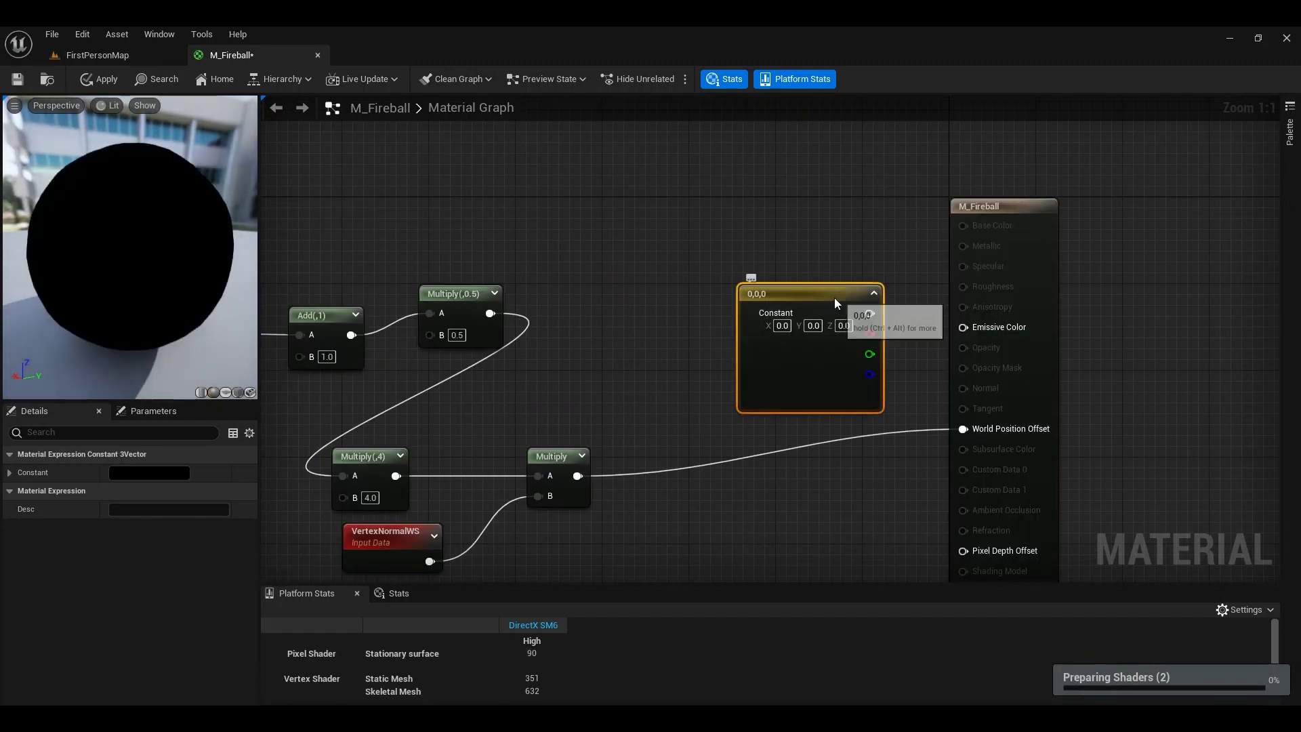
pyautogui.moveTo(836, 298); pyautogui.dragTo(965, 328)
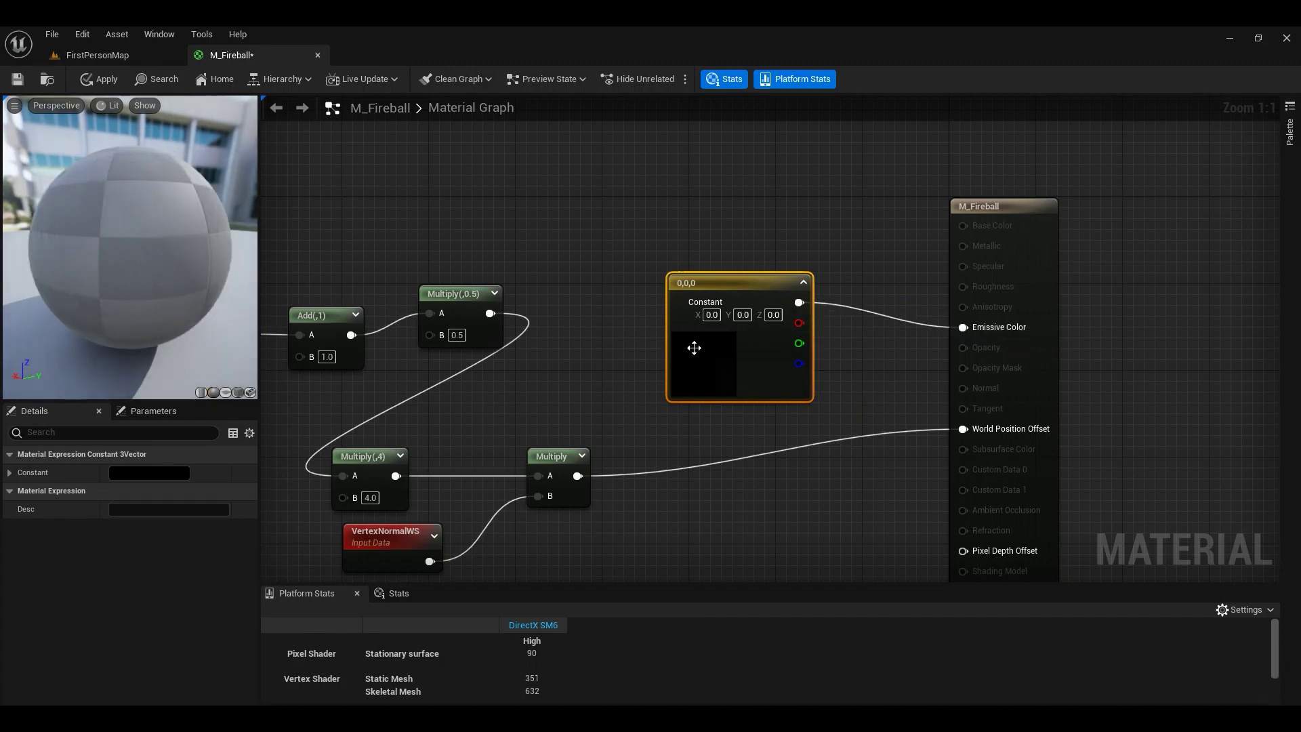
# Set the constant's color to a light red with R 0.927083, G 0.1014 and B 0.1014, and inspect the preview sphere.
pyautogui.click(138, 473)
pyautogui.click(279, 487)
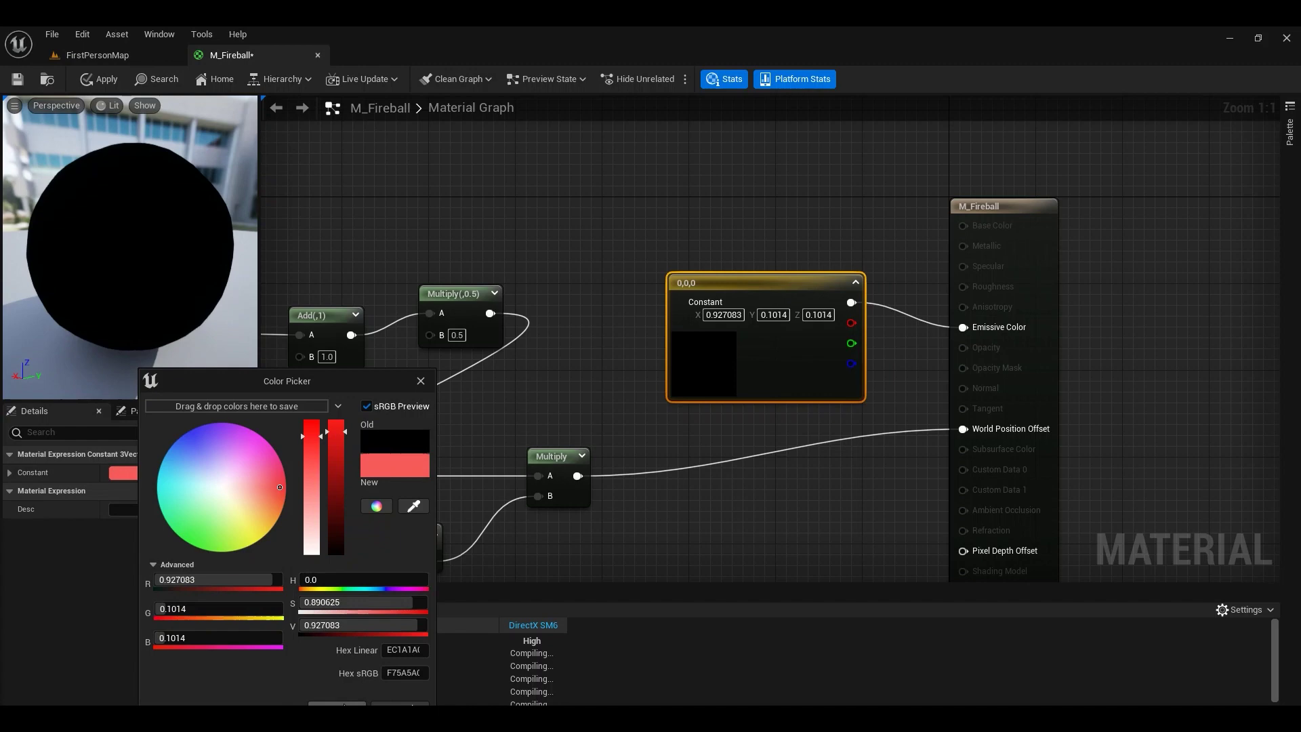
pyautogui.click(337, 704)
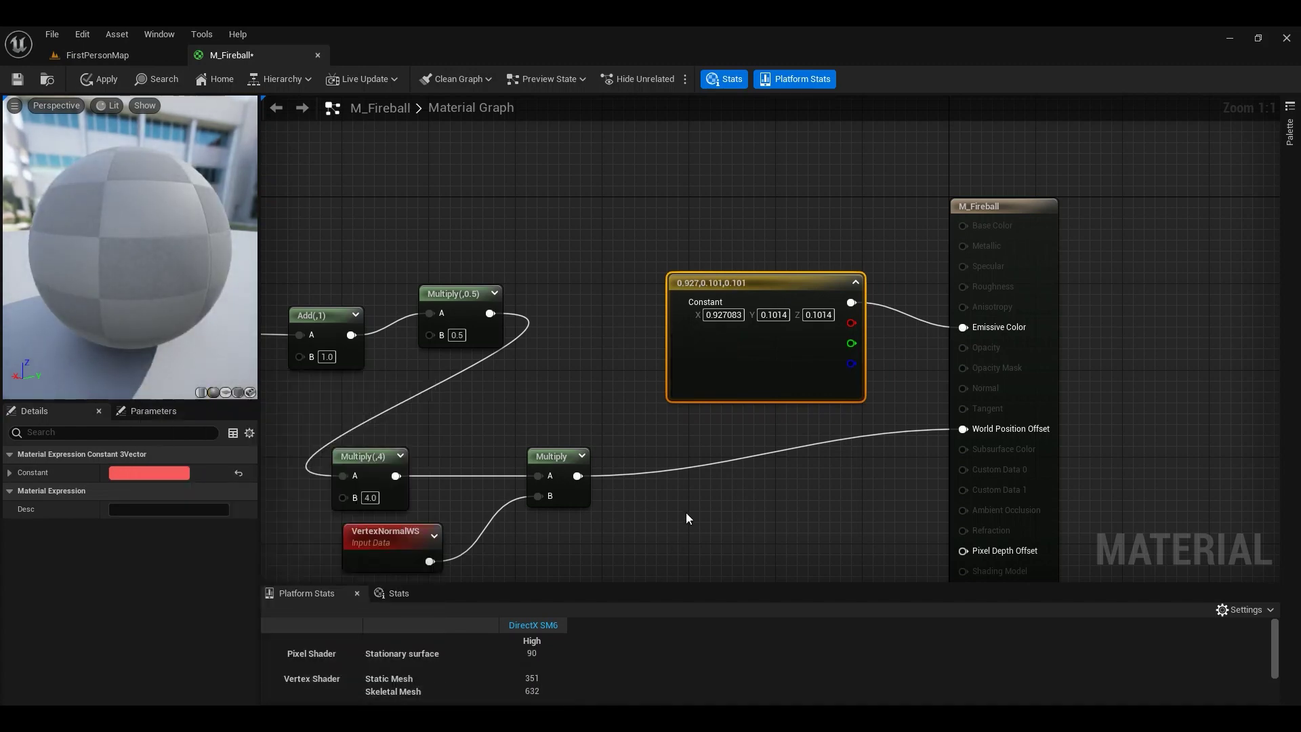
pyautogui.moveTo(134, 307); pyautogui.dragTo(86, 187)
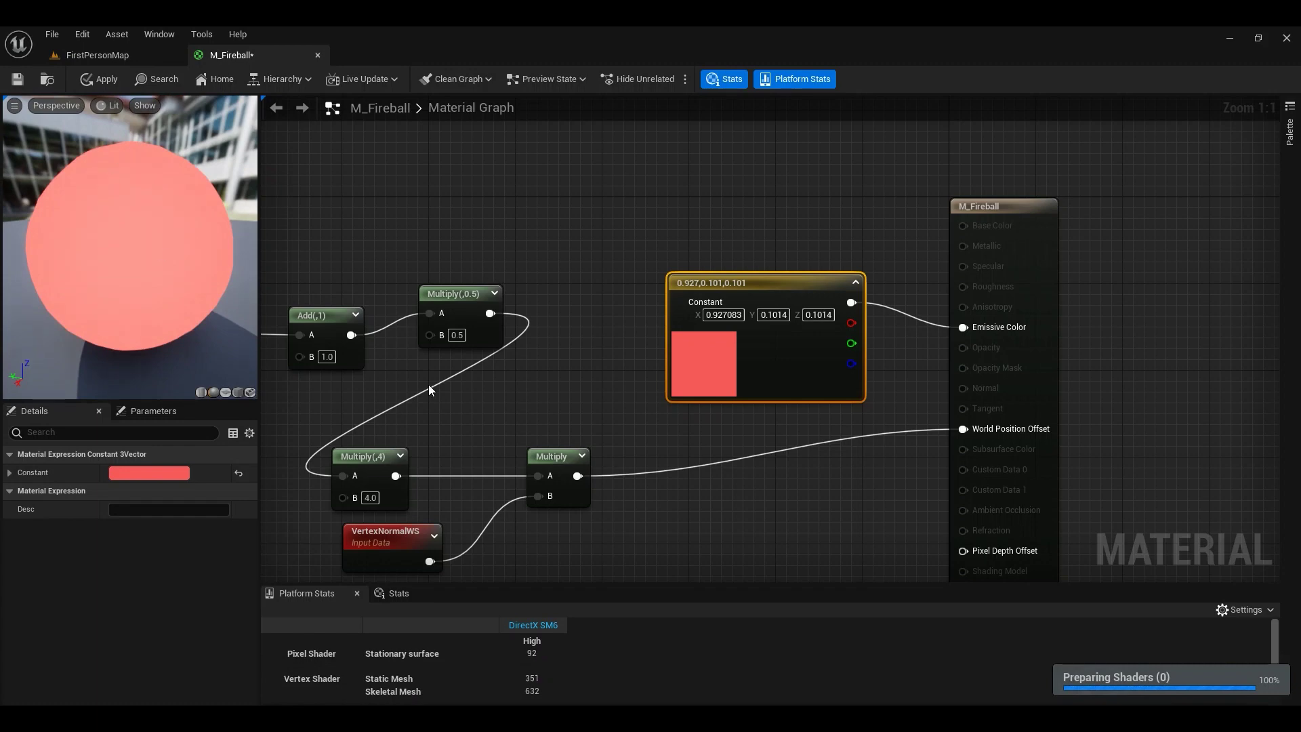
# Try B values of 8 and 32 on the displacement-strength Multiply and inspect the deformed preview sphere.
pyautogui.moveTo(489, 403); pyautogui.dragTo(683, 258, button='right')
pyautogui.click(561, 317)
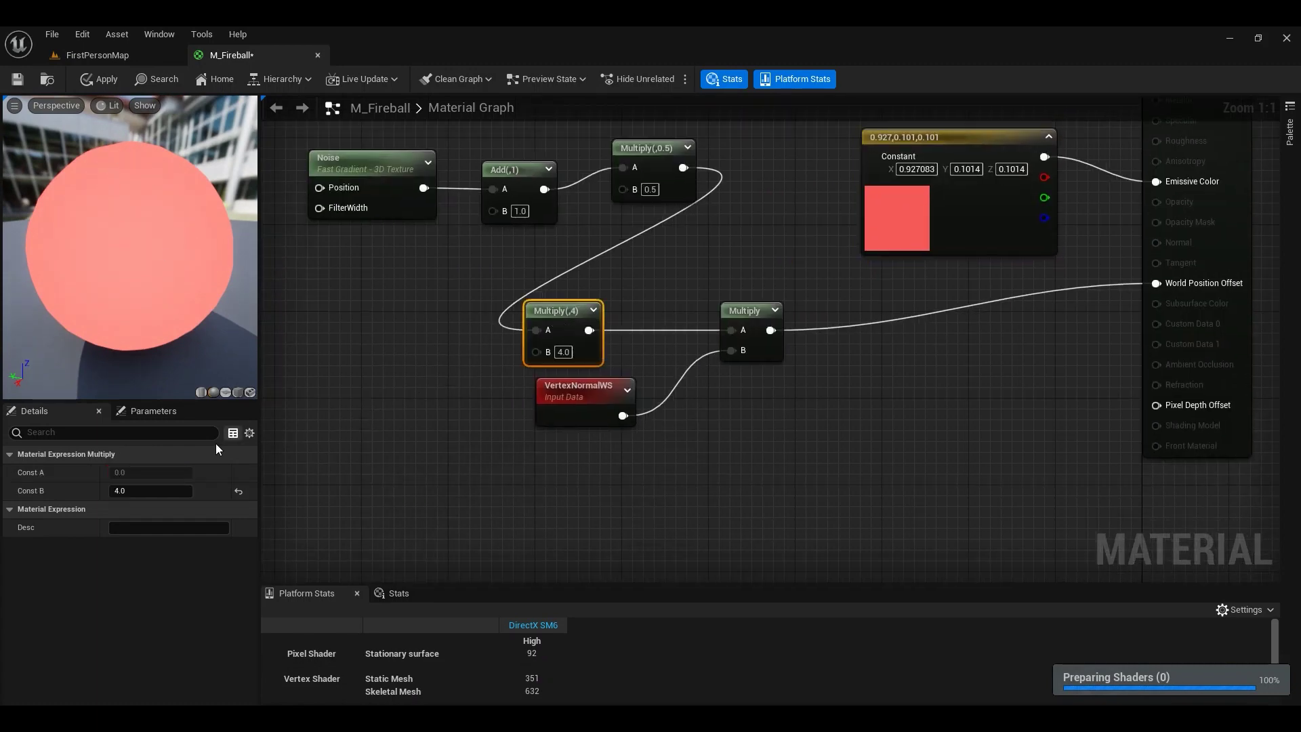
pyautogui.click(143, 486)
pyautogui.write('8')
pyautogui.press('Return')
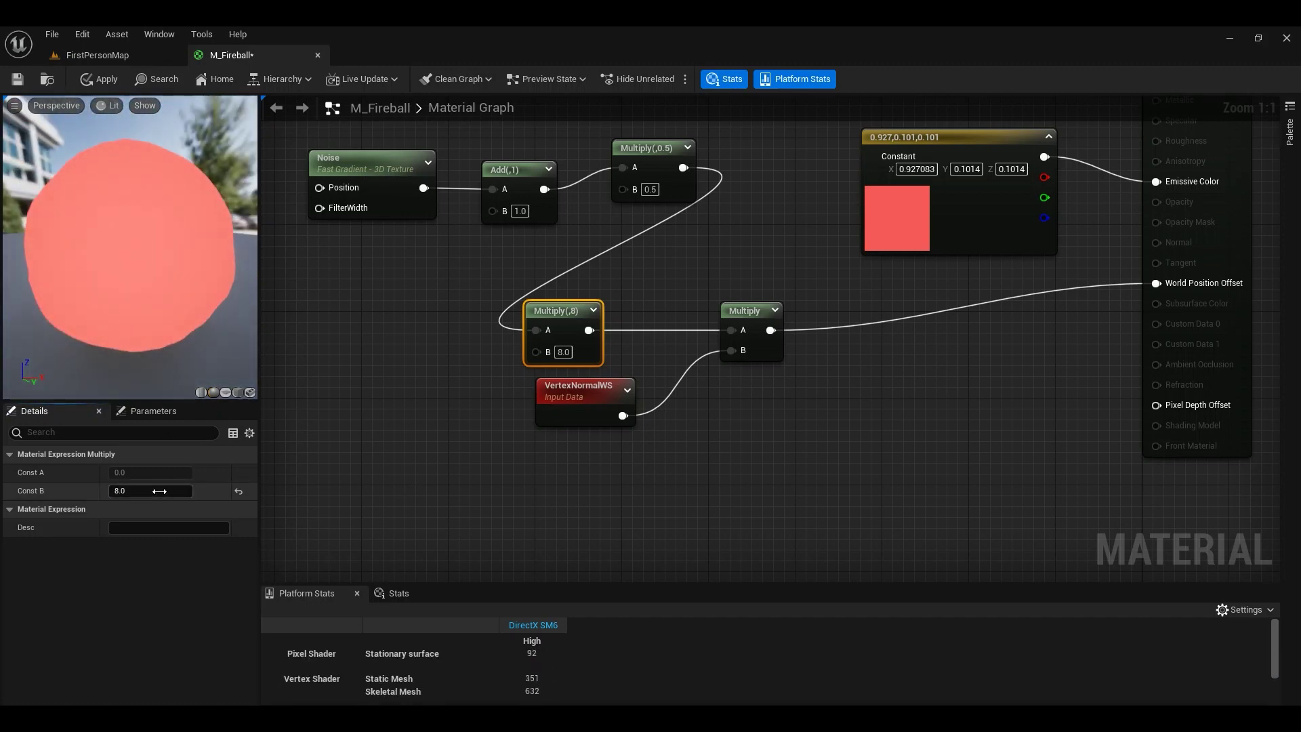
pyautogui.write('32')
pyautogui.press('Return')
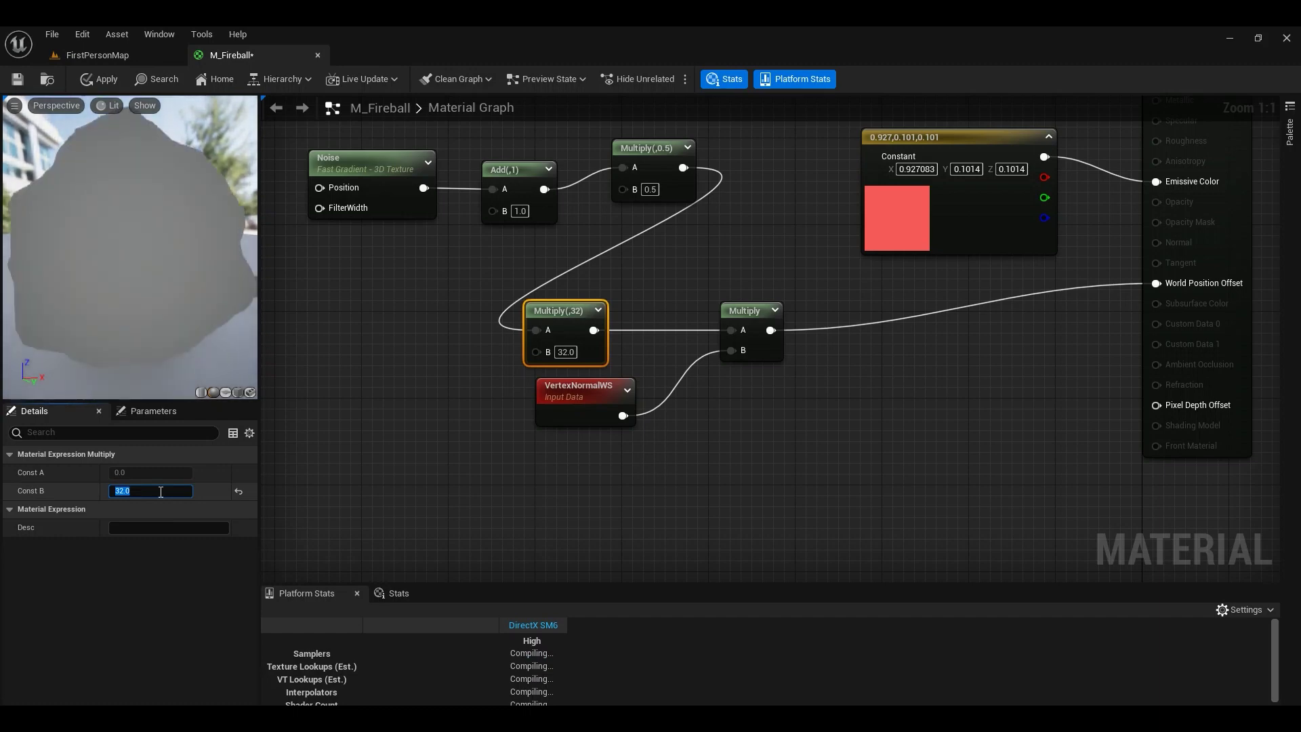
pyautogui.moveTo(164, 338); pyautogui.dragTo(241, 338)
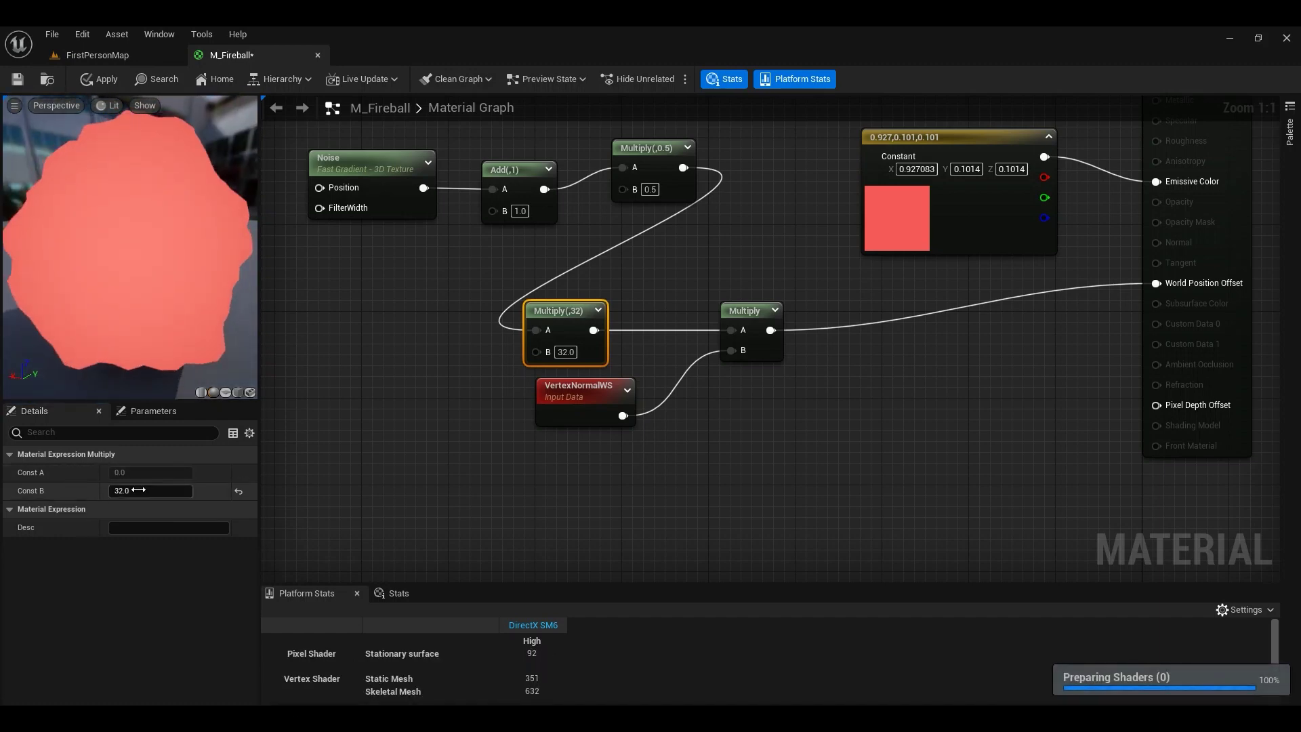
# Set the displacement-strength Multiply's B value to 16 and inspect the preview sphere.
pyautogui.click(139, 486)
pyautogui.write('16')
pyautogui.press('Return')
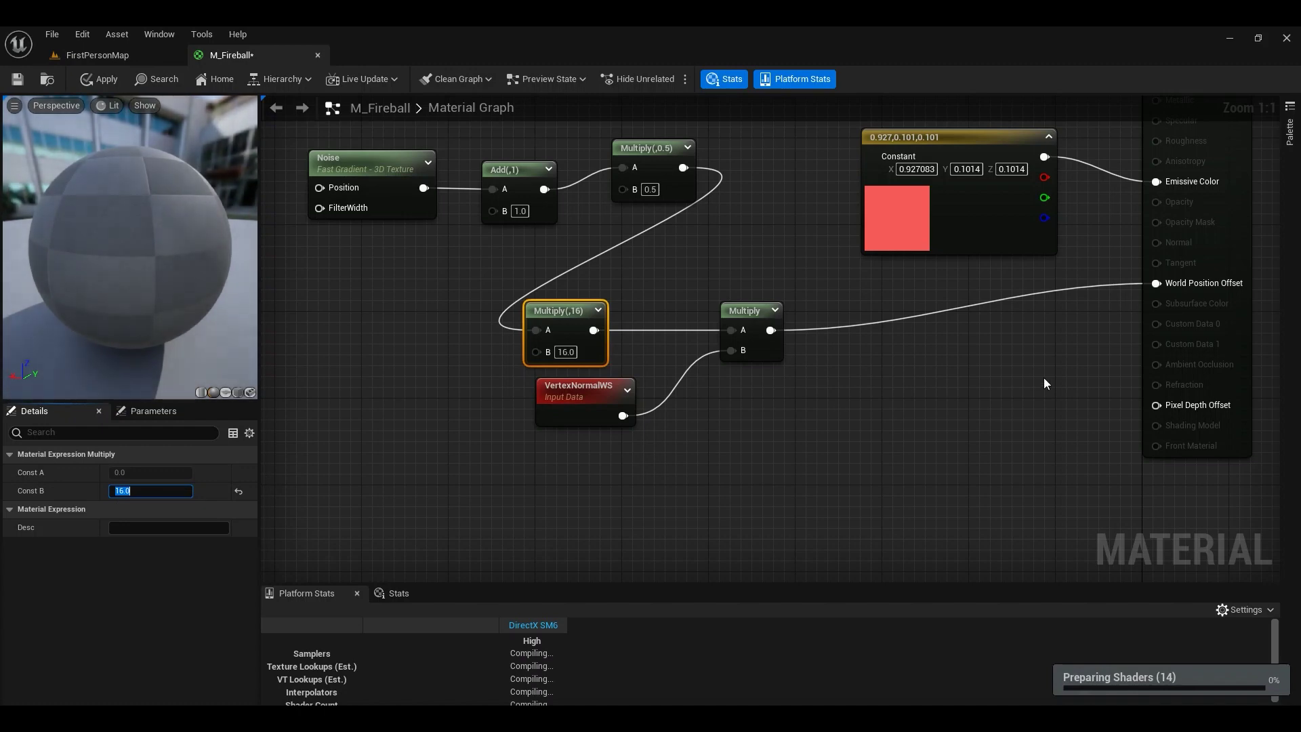
pyautogui.moveTo(170, 319); pyautogui.dragTo(237, 323)
# Apply and save the material, and move the red color constant farther away from the material result node.
pyautogui.moveTo(916, 308); pyautogui.dragTo(828, 478, button='right')
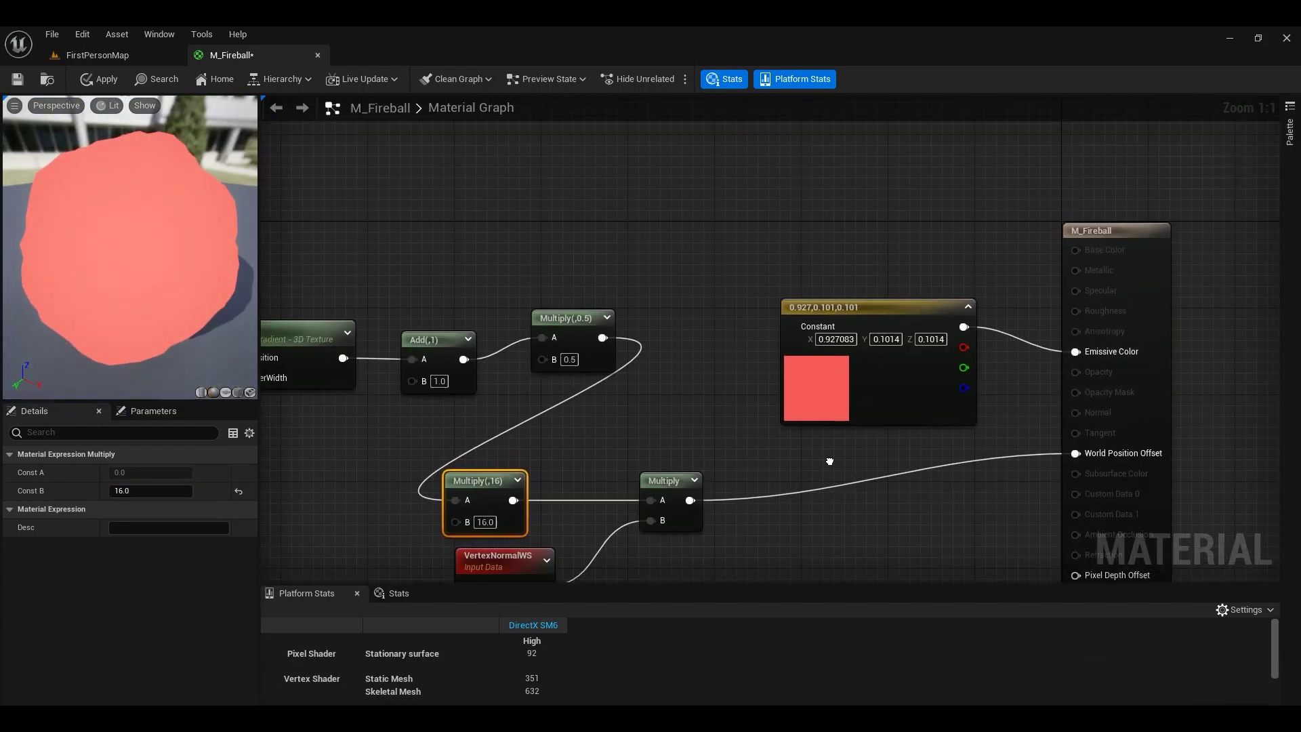
pyautogui.click(851, 317)
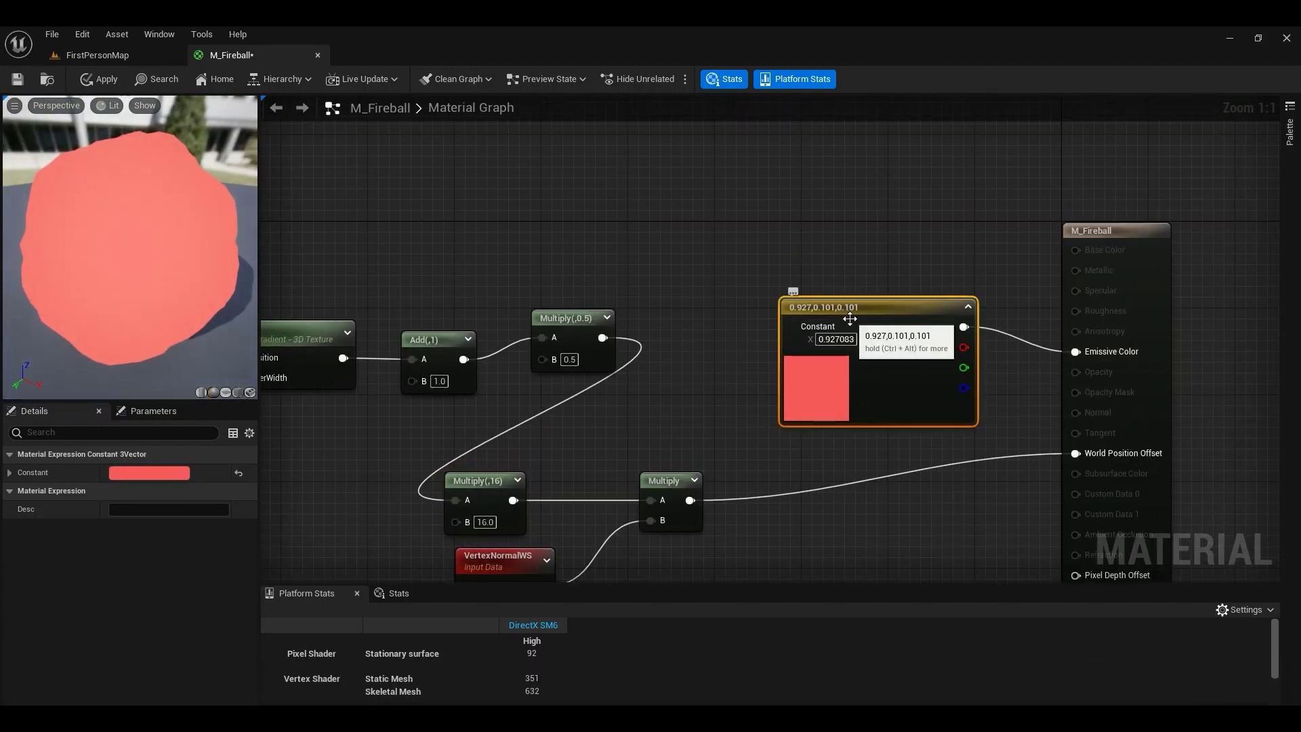
pyautogui.click(106, 80)
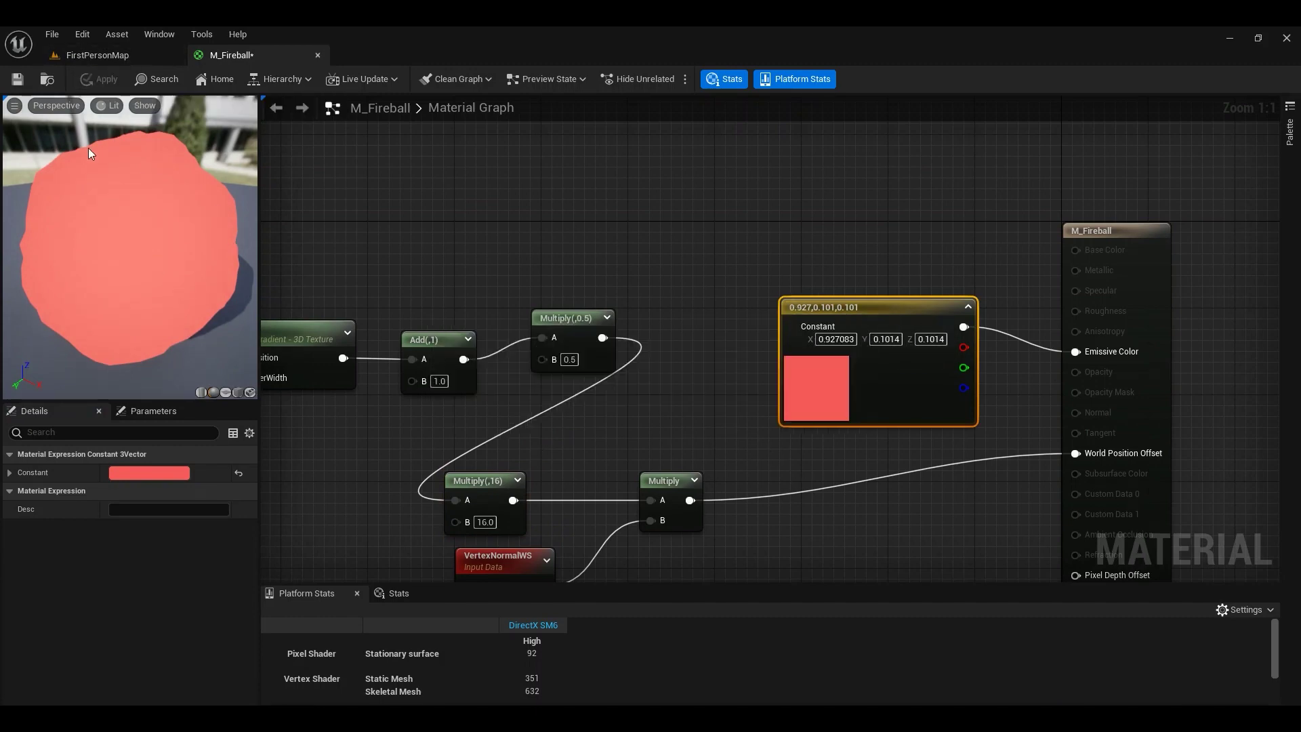
pyautogui.hotkey('ctrl', 's')
pyautogui.moveTo(921, 326); pyautogui.dragTo(835, 262)
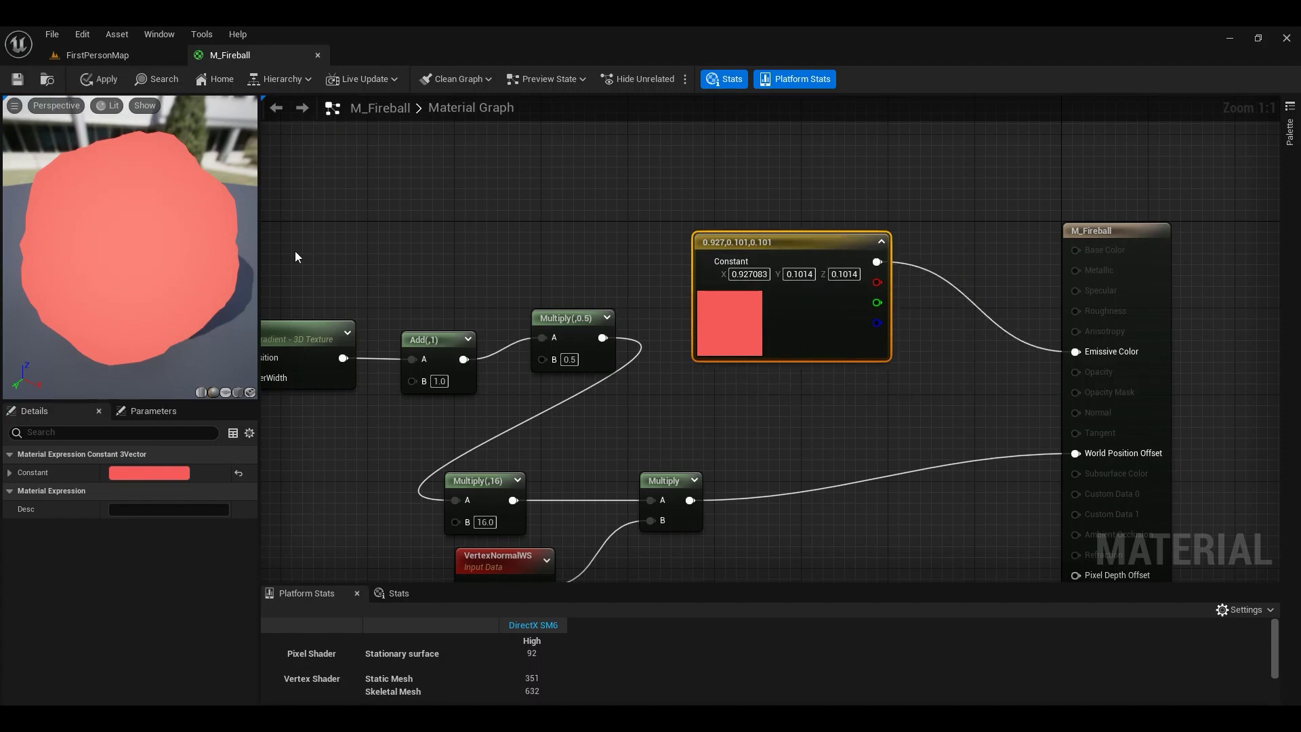
# Add a basic sphere shape to FirstPersonMap and assign it the M_Fireball material.
pyautogui.click(97, 54)
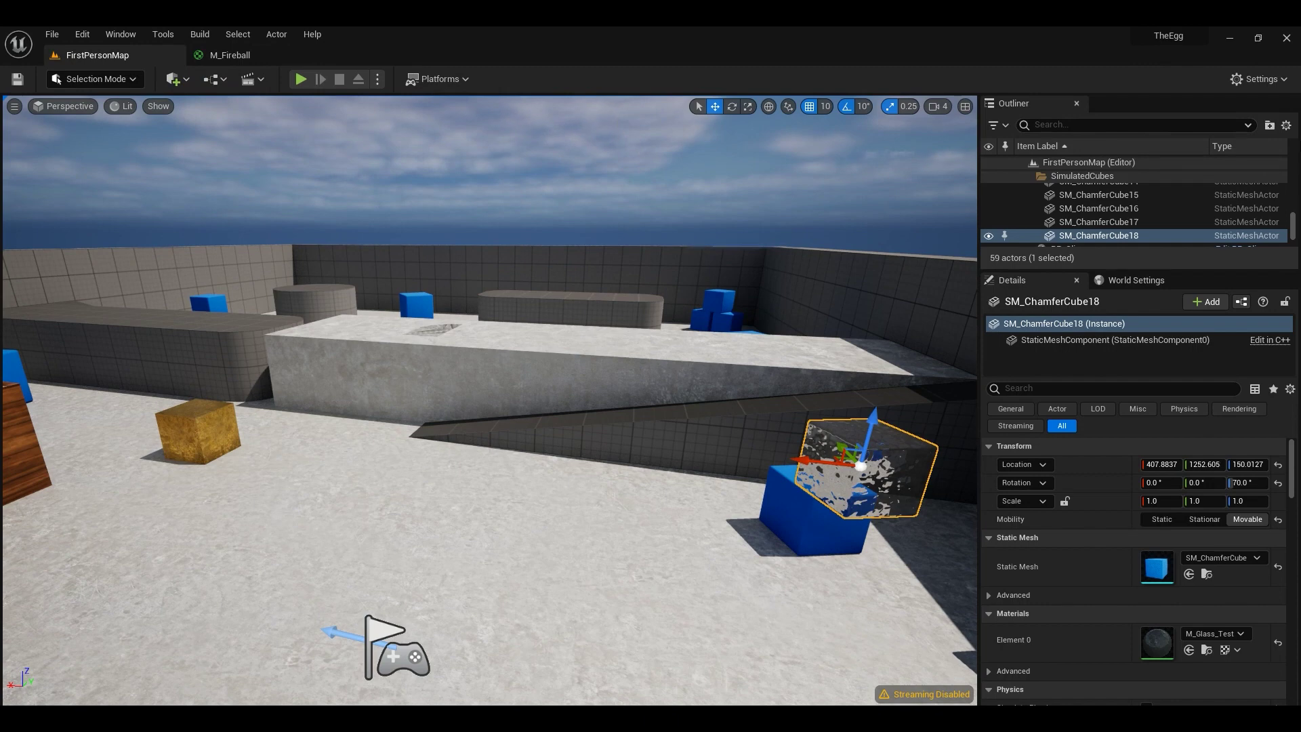
pyautogui.click(176, 78)
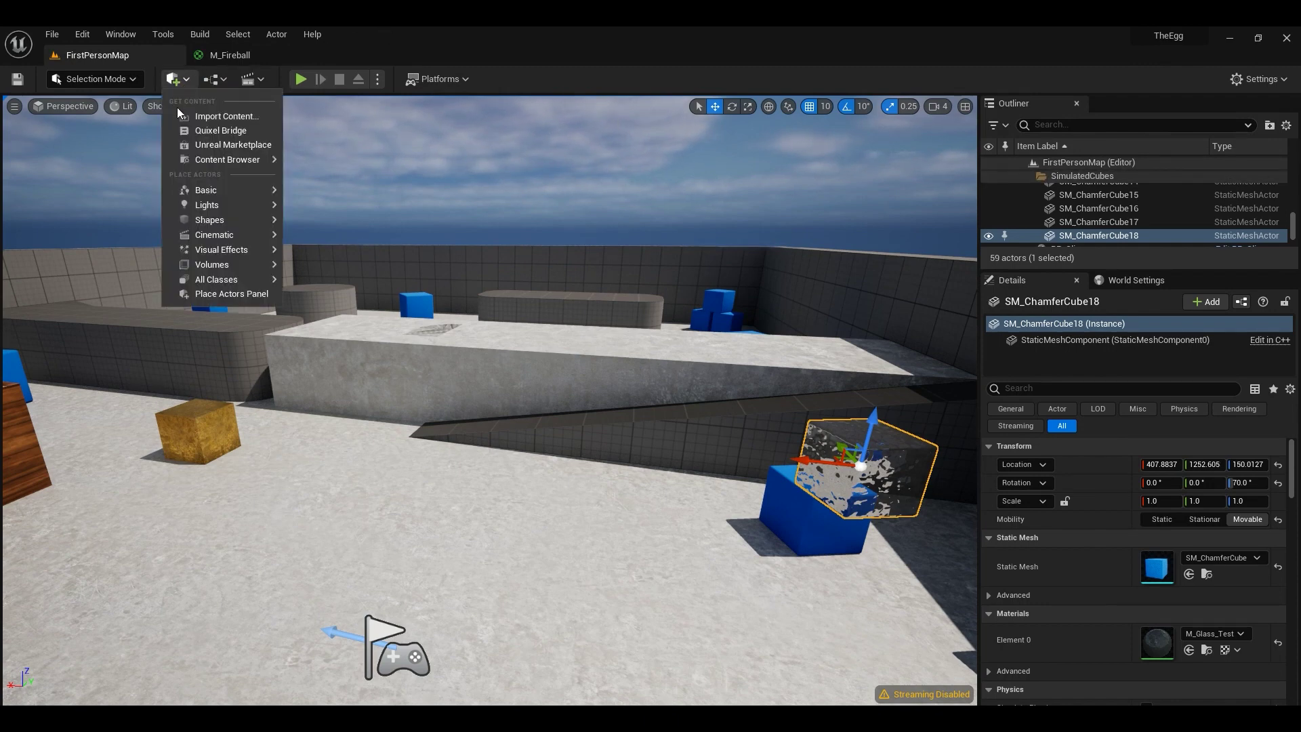
pyautogui.moveTo(215, 221)
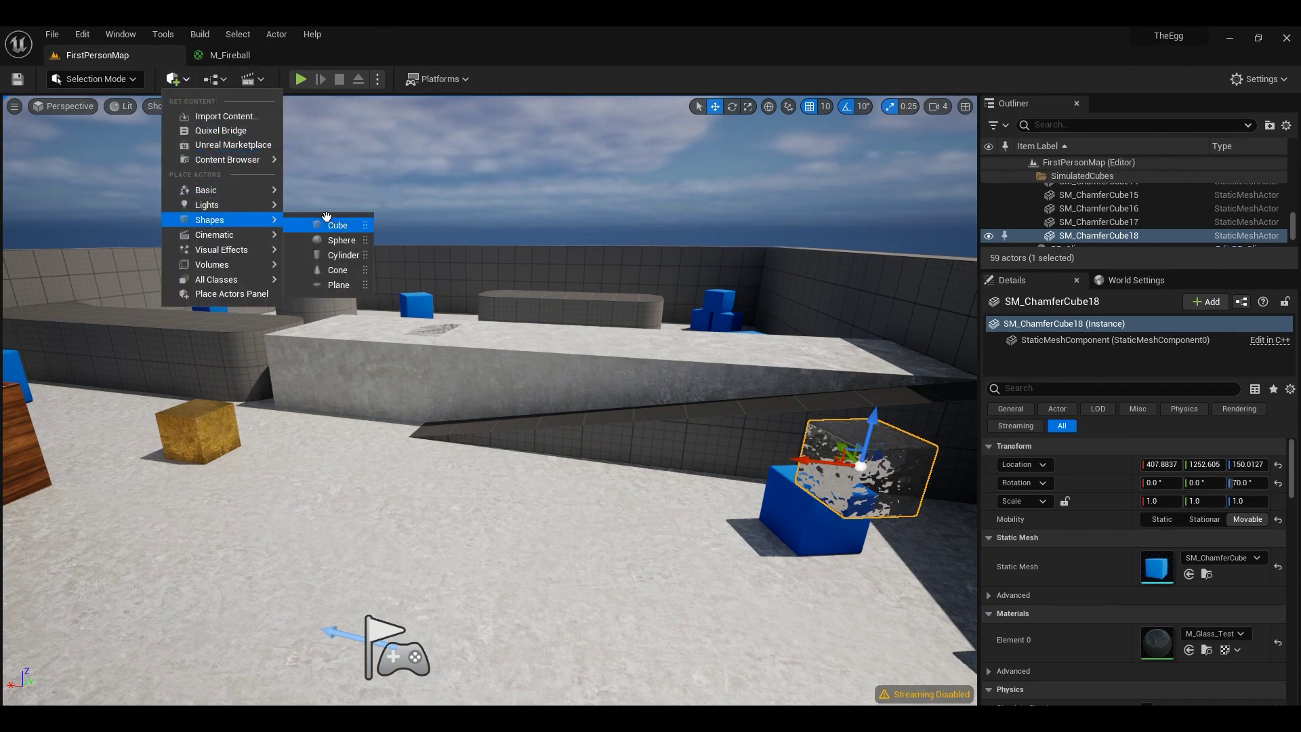
pyautogui.click(336, 239)
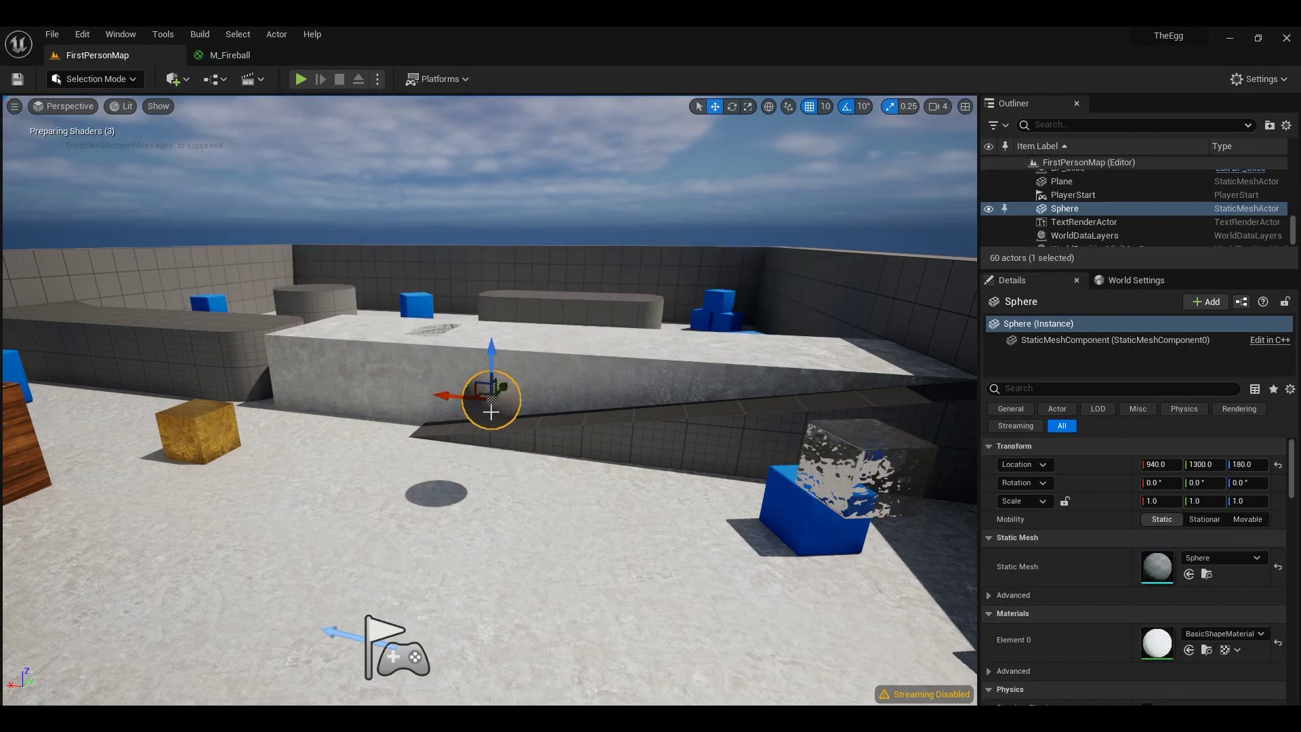
pyautogui.moveTo(428, 494); pyautogui.dragTo(237, 615, button='right')
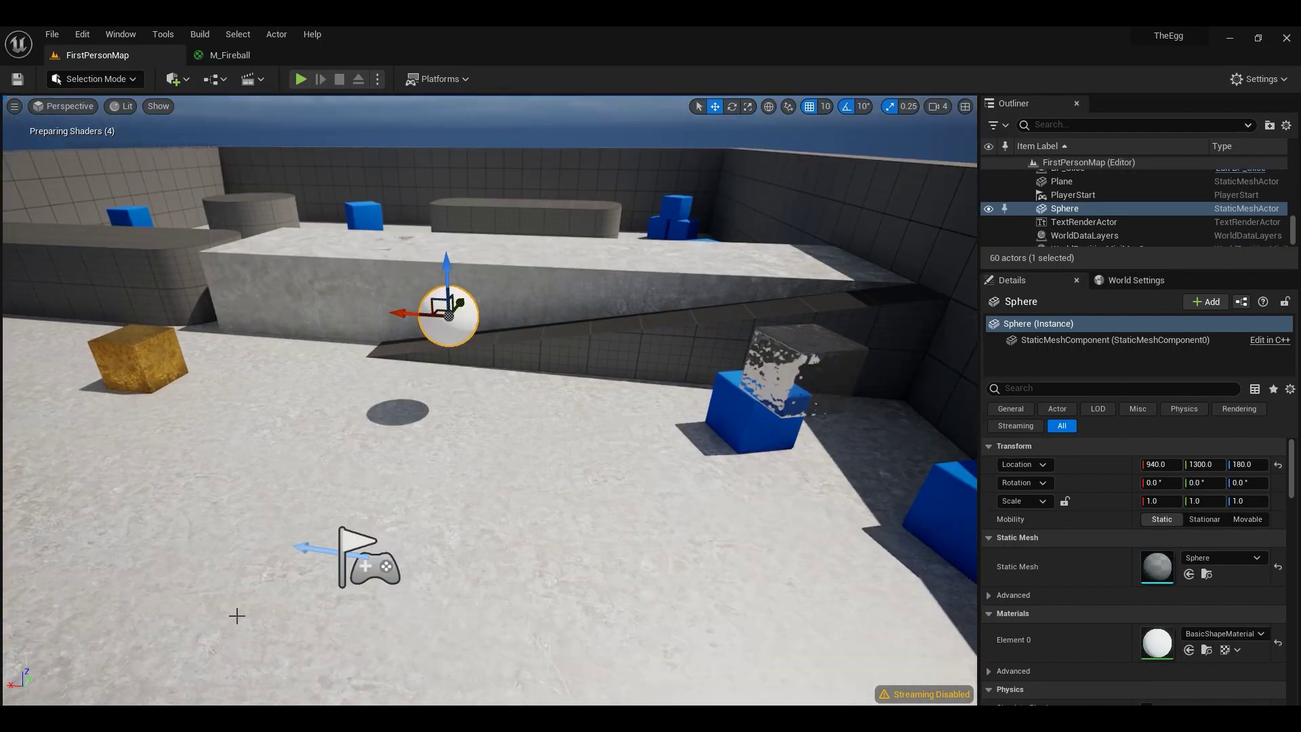
pyautogui.click(1191, 652)
# Examine the deformed outline of the fireball sphere in the level from close up and from different angles.
pyautogui.moveTo(488, 400); pyautogui.dragTo(502, 314, button='right')
pyautogui.press('w')
pyautogui.click(694, 296)
pyautogui.moveTo(694, 295); pyautogui.dragTo(766, 315, button='right')
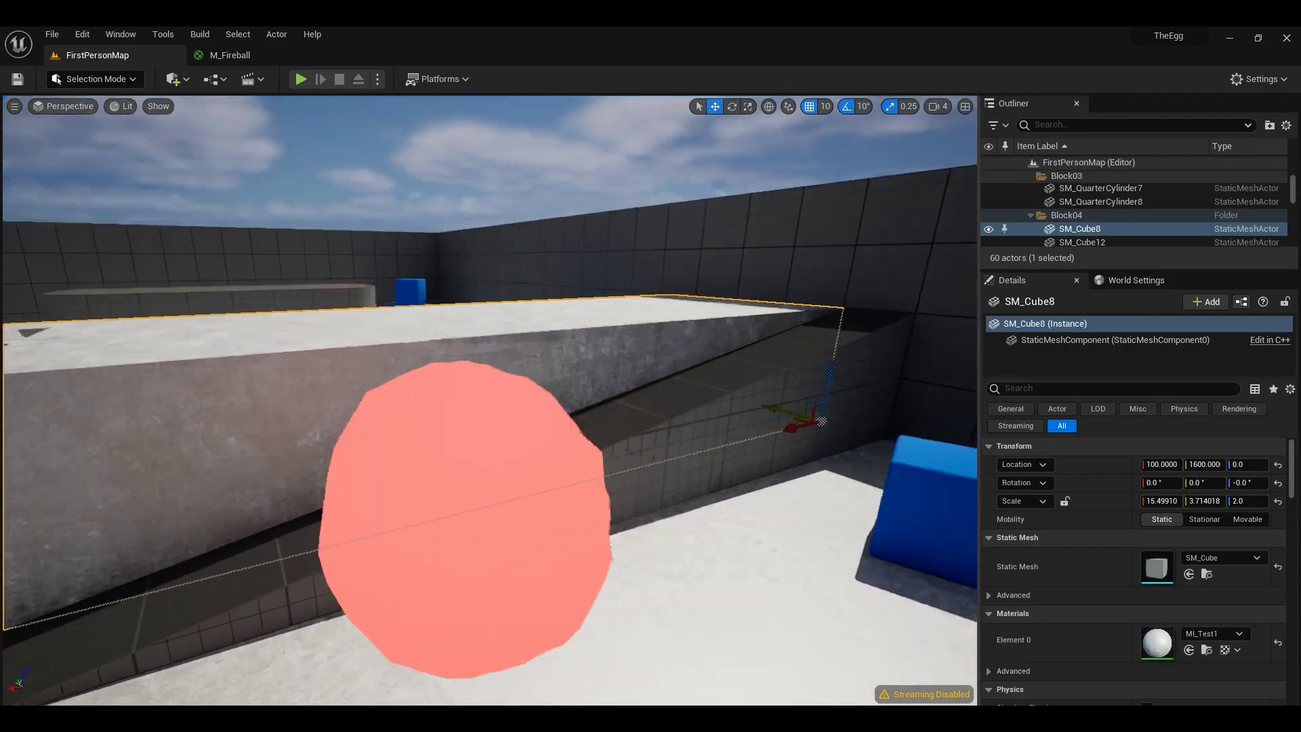
pyautogui.moveTo(496, 309)
pyautogui.mouseDown(button='right')
pyautogui.moveTo(447, 366)
pyautogui.moveTo(474, 278)
pyautogui.moveTo(496, 309)
pyautogui.moveTo(610, 309)
pyautogui.moveTo(617, 298)
pyautogui.moveTo(495, 278)
pyautogui.moveTo(496, 310)
pyautogui.moveTo(495, 292)
pyautogui.mouseUp(button='right')
pyautogui.press('w')
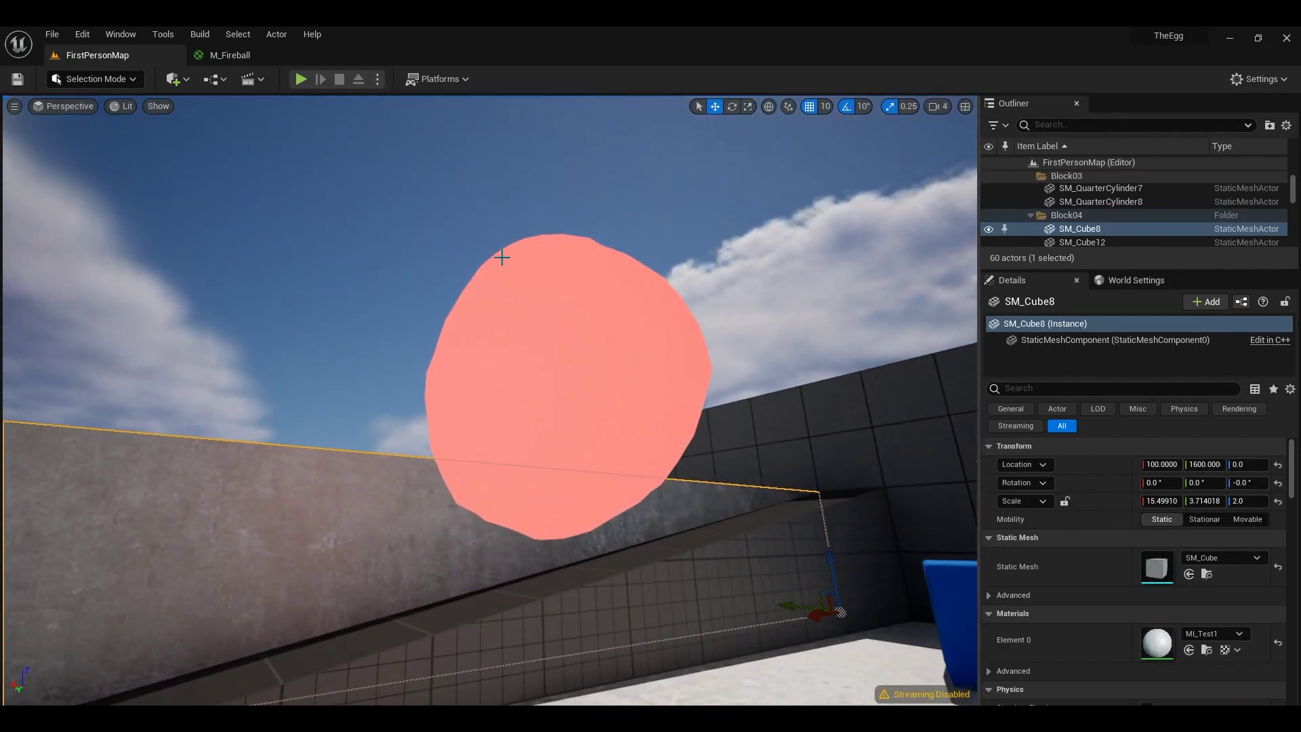
pyautogui.click(608, 292)
pyautogui.moveTo(622, 314); pyautogui.dragTo(523, 218, button='right')
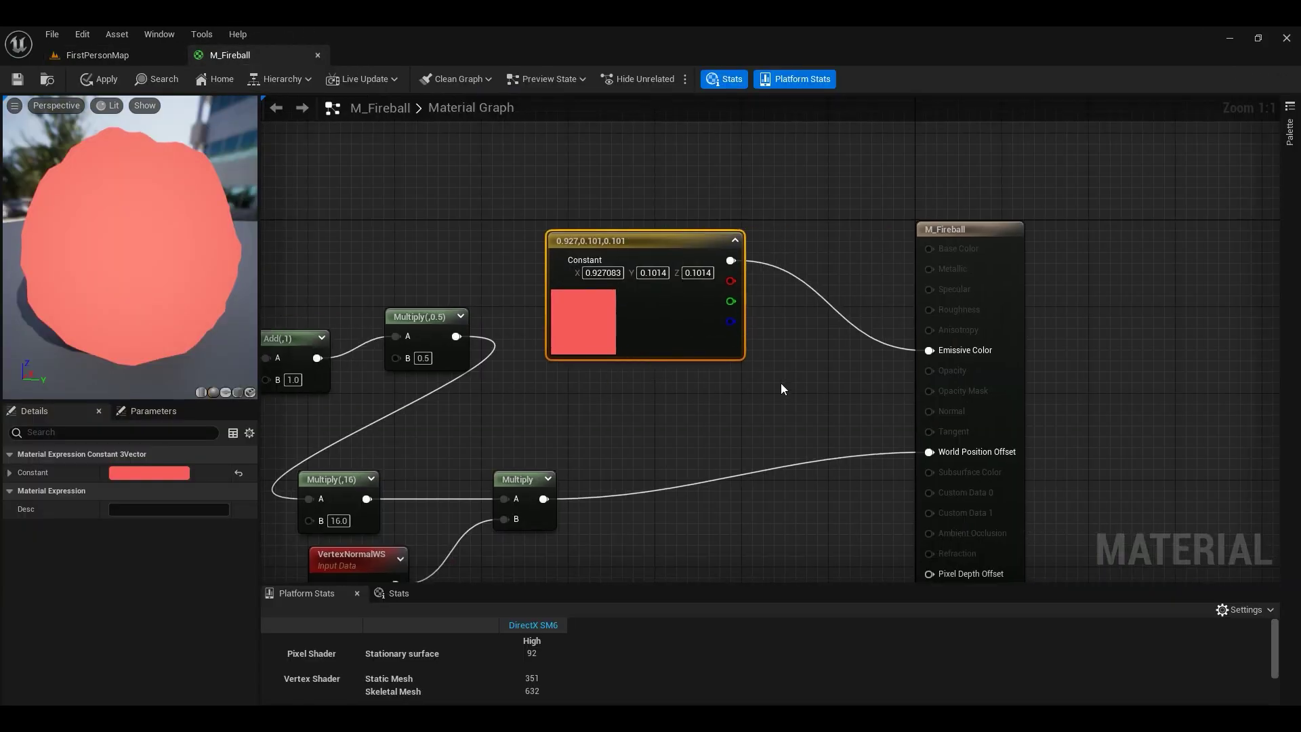
# Delete the red color constant from M_Fireball and spread out the Noise, Add and 0.5 Multiply nodes in a row.
pyautogui.press('Delete')
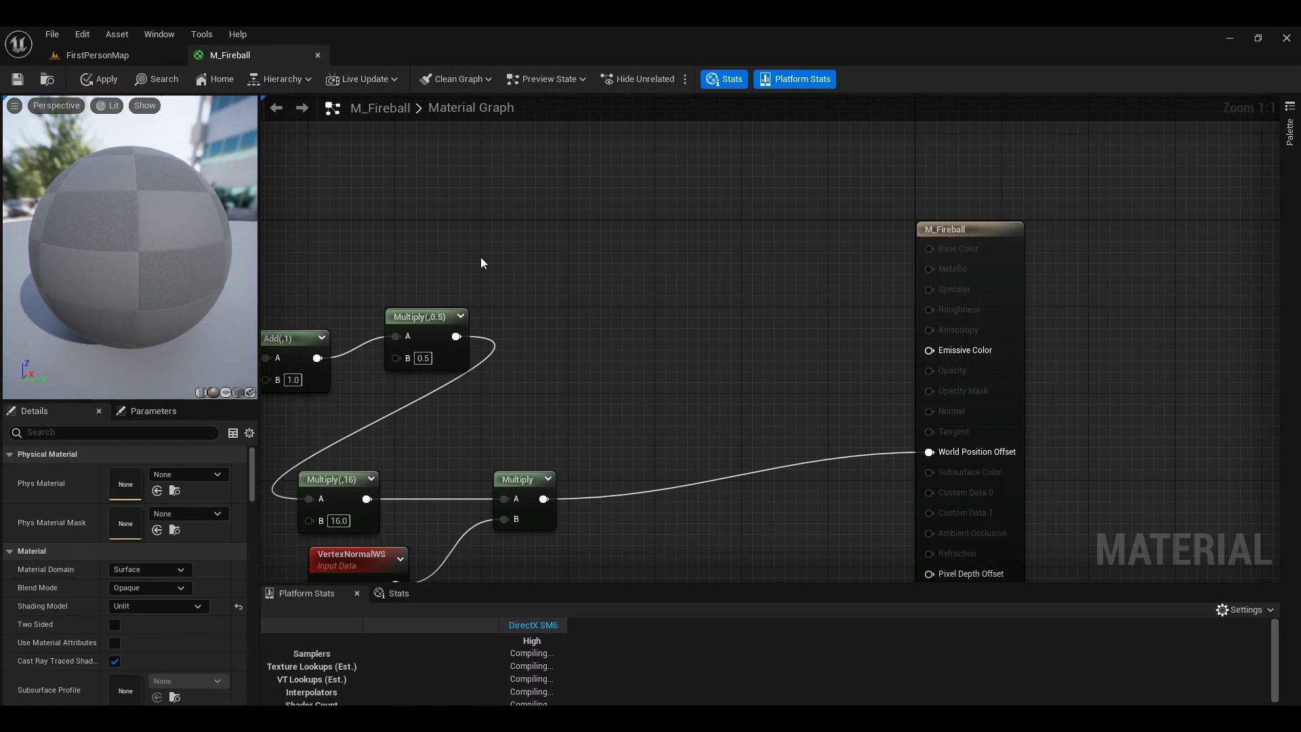
pyautogui.moveTo(481, 257); pyautogui.dragTo(876, 156, button='right')
pyautogui.moveTo(746, 206); pyautogui.dragTo(551, 293)
pyautogui.moveTo(860, 190); pyautogui.dragTo(565, 314)
pyautogui.moveTo(826, 218); pyautogui.dragTo(685, 218)
pyautogui.click(643, 306)
pyautogui.moveTo(602, 223); pyautogui.dragTo(441, 271)
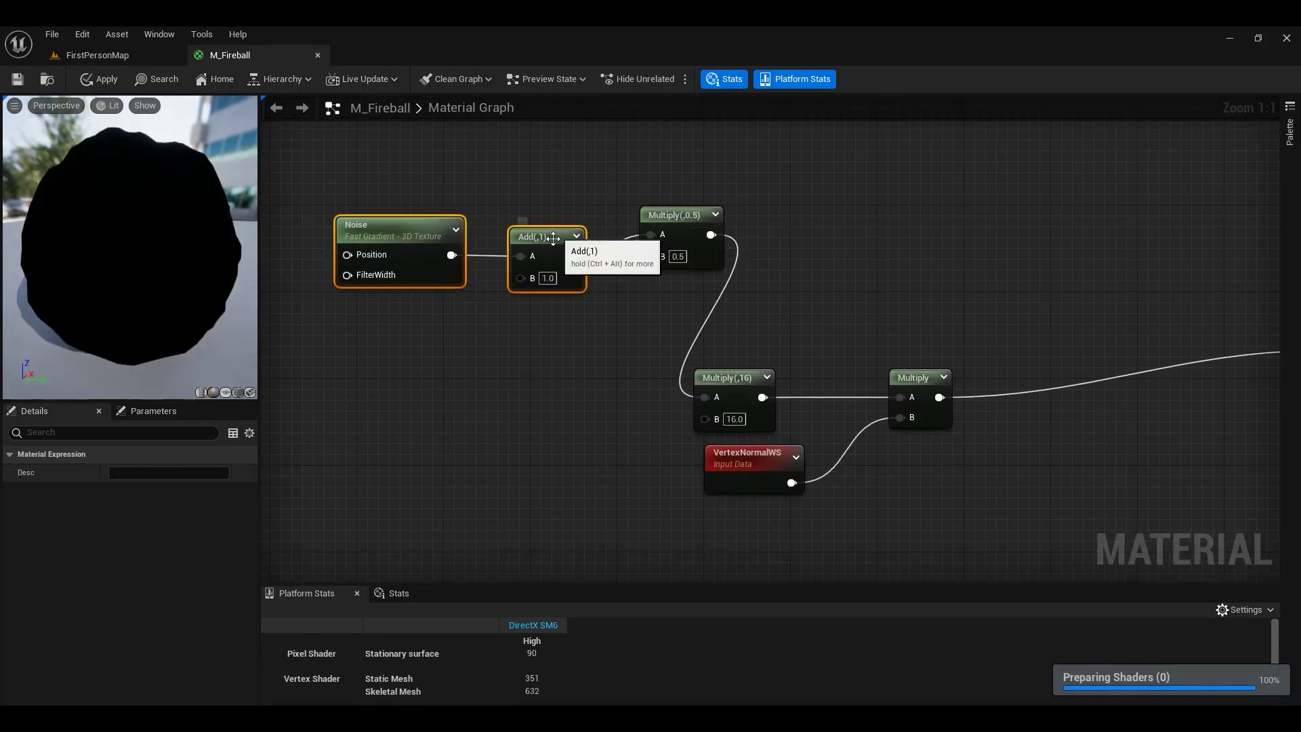
pyautogui.moveTo(551, 238); pyautogui.dragTo(530, 217)
pyautogui.moveTo(810, 191); pyautogui.dragTo(613, 300, button='right')
pyautogui.click(553, 303)
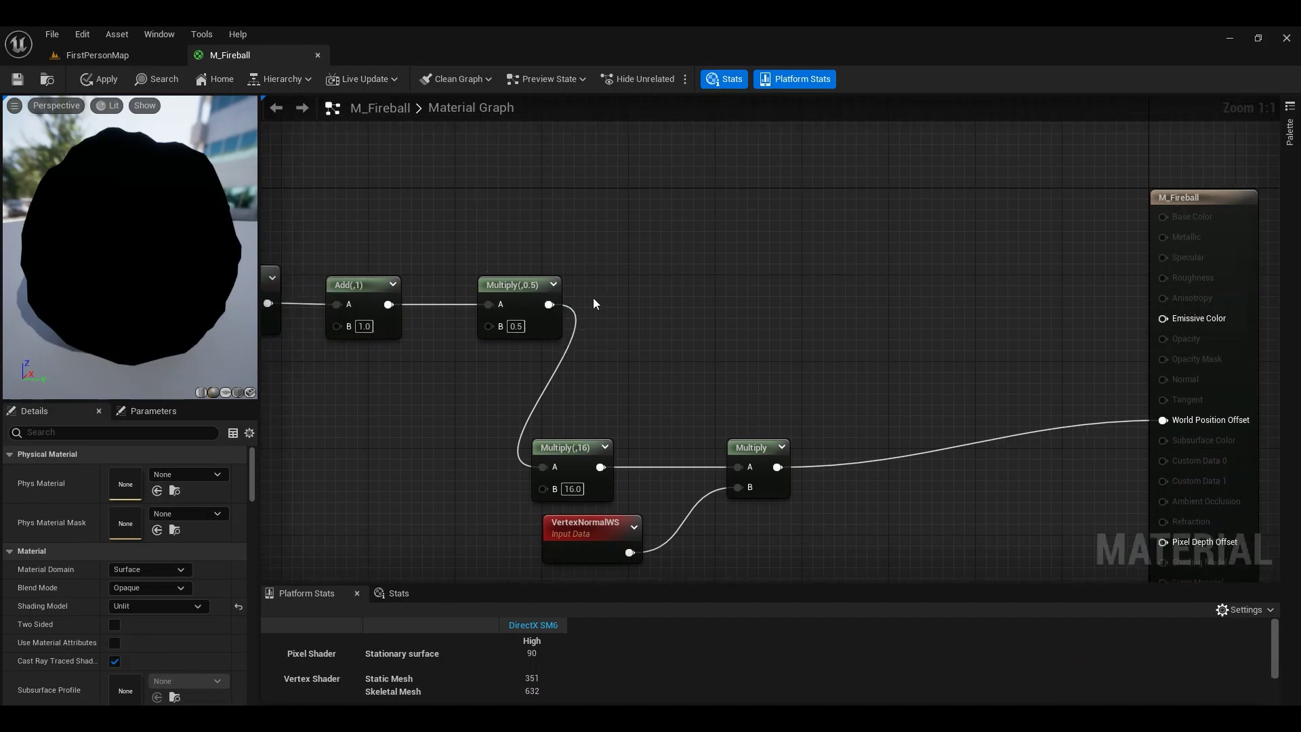
# Add a BlackBody node between the 0.5 Multiply and the material result node, leaving room before it.
pyautogui.rightClick(679, 312)
pyautogui.write('black')
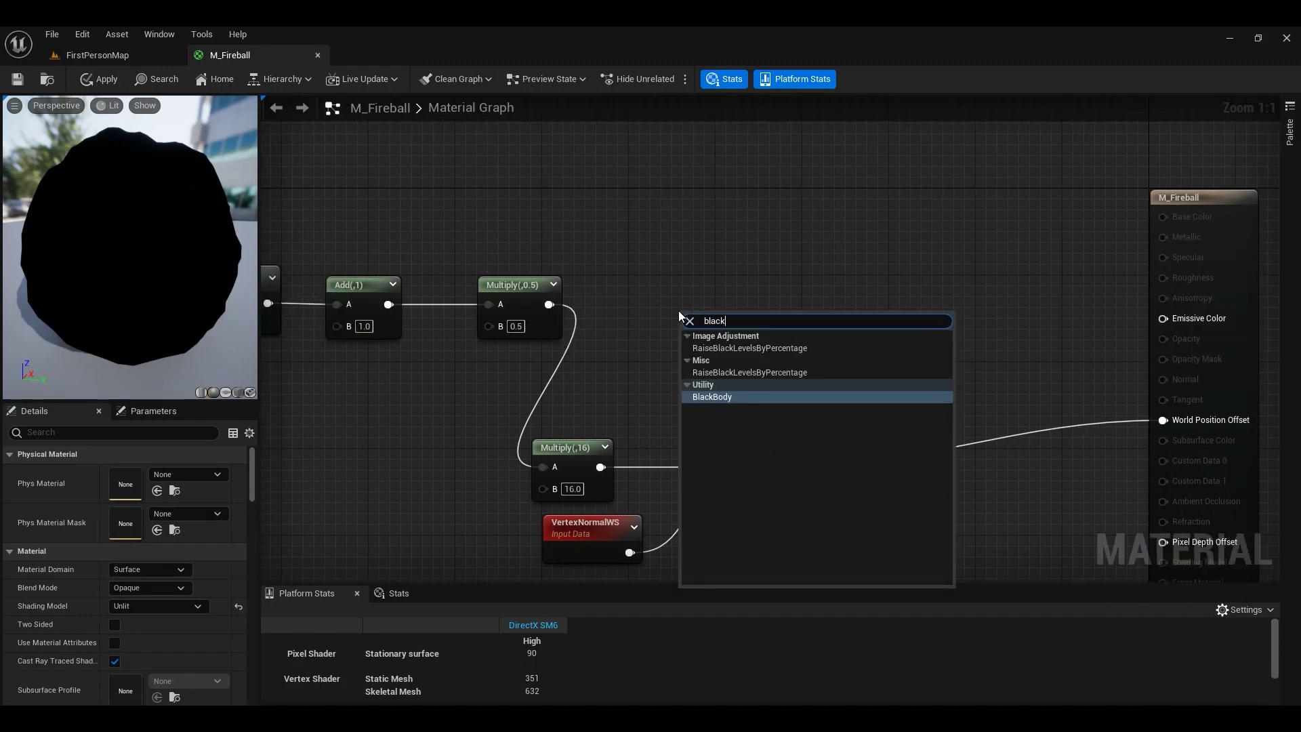
pyautogui.press('Return')
pyautogui.moveTo(684, 344); pyautogui.dragTo(788, 312)
pyautogui.moveTo(598, 306); pyautogui.dragTo(646, 313, button='right')
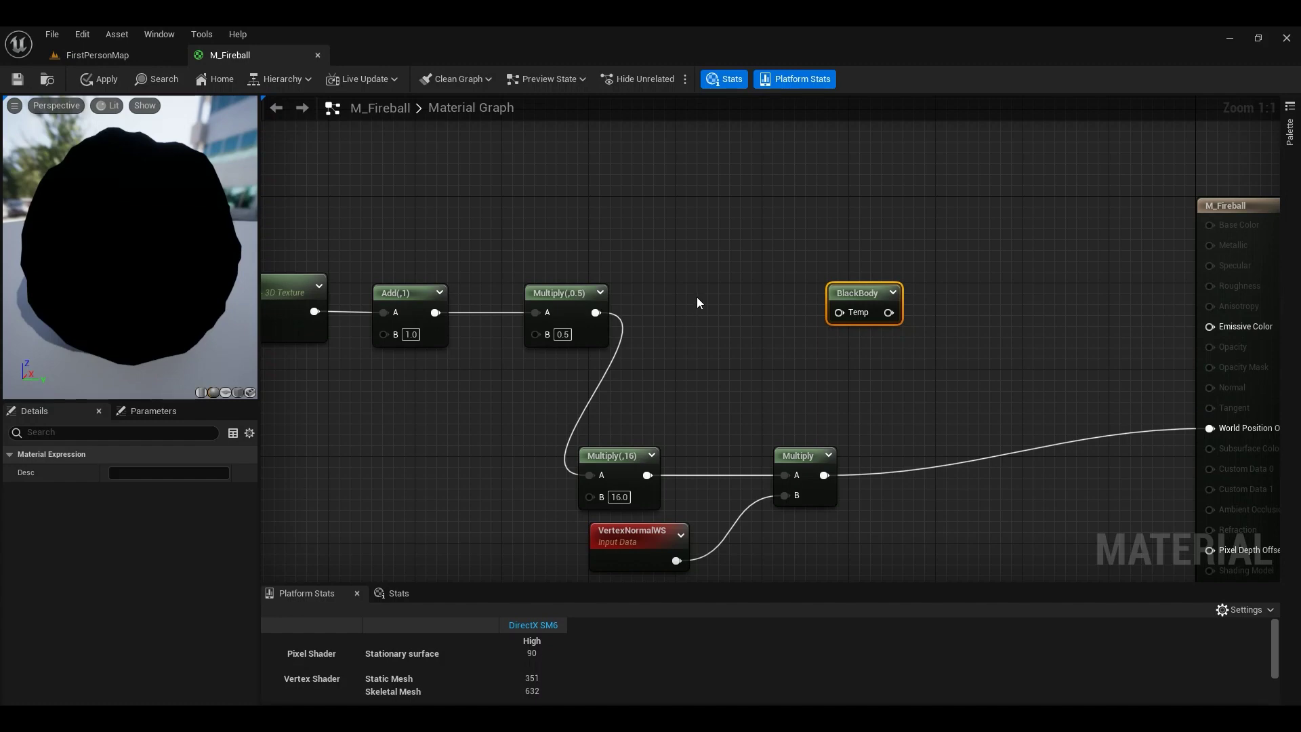
# Add a Lerp node feeding the BlackBody's Temp input, and connect the 0.5 Multiply's output to its Alpha.
pyautogui.click(677, 289)
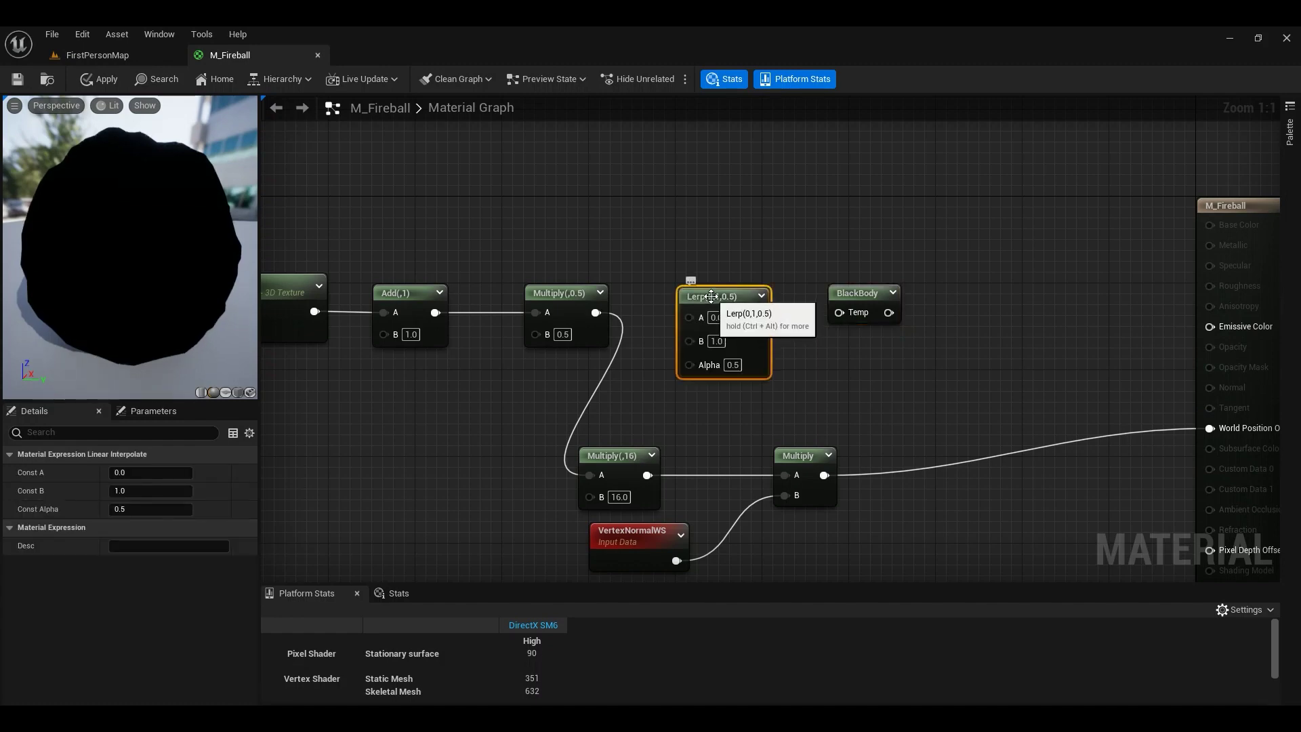
pyautogui.moveTo(766, 312); pyautogui.dragTo(840, 313)
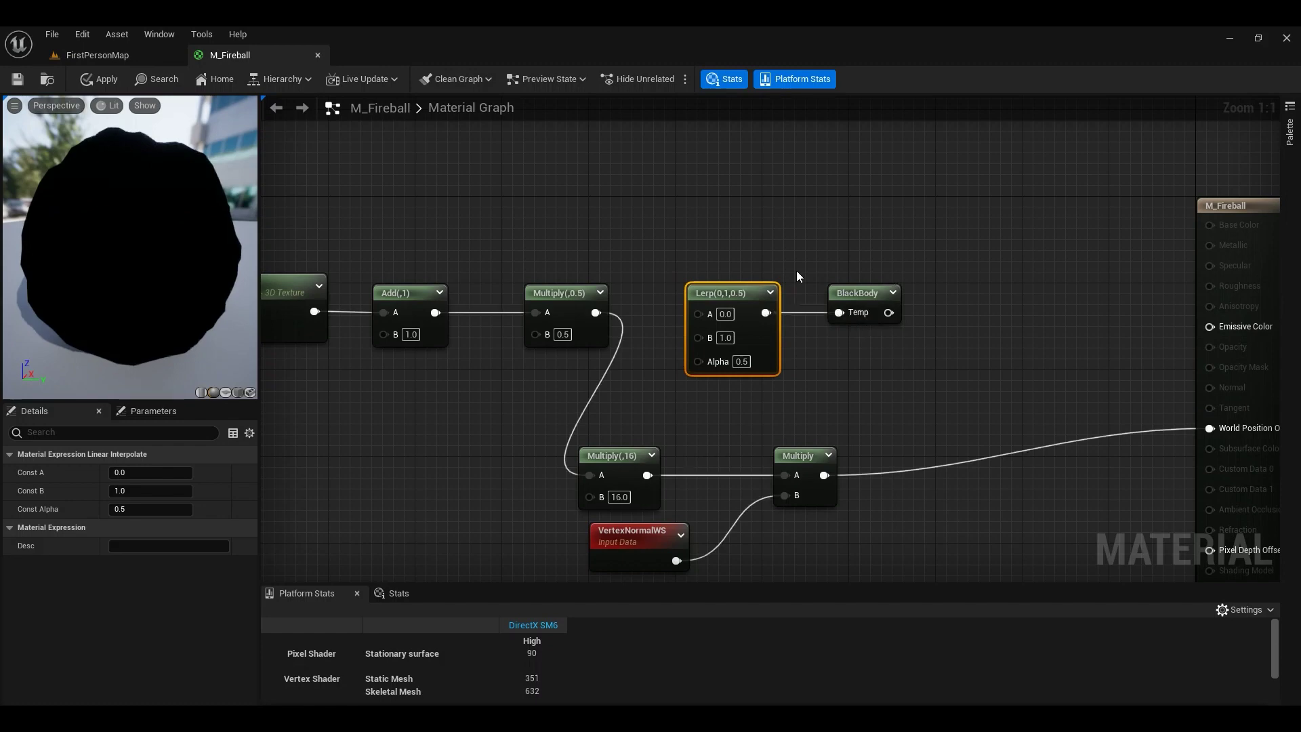
pyautogui.moveTo(861, 295); pyautogui.dragTo(918, 290, button='right')
pyautogui.moveTo(652, 308); pyautogui.dragTo(782, 367)
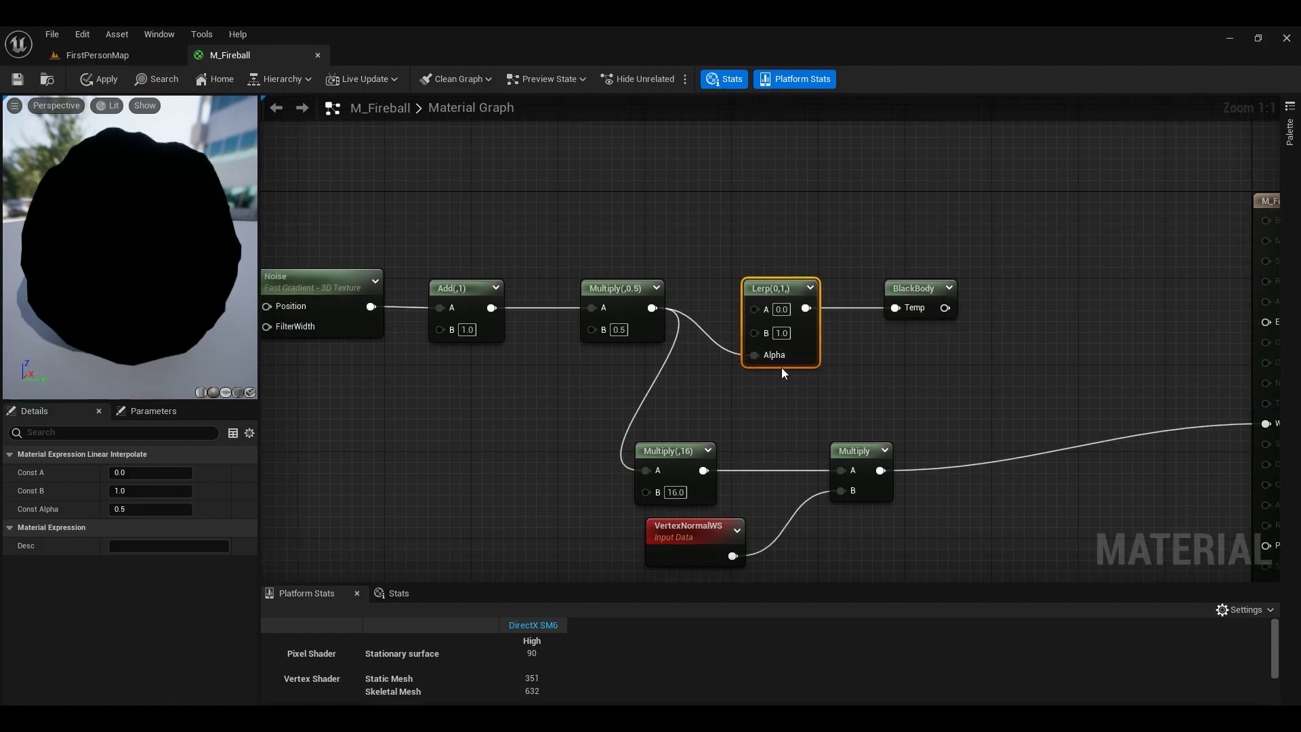
# Set the Lerp's B value to 3000 and connect the BlackBody output to Emissive Color.
pyautogui.click(781, 309)
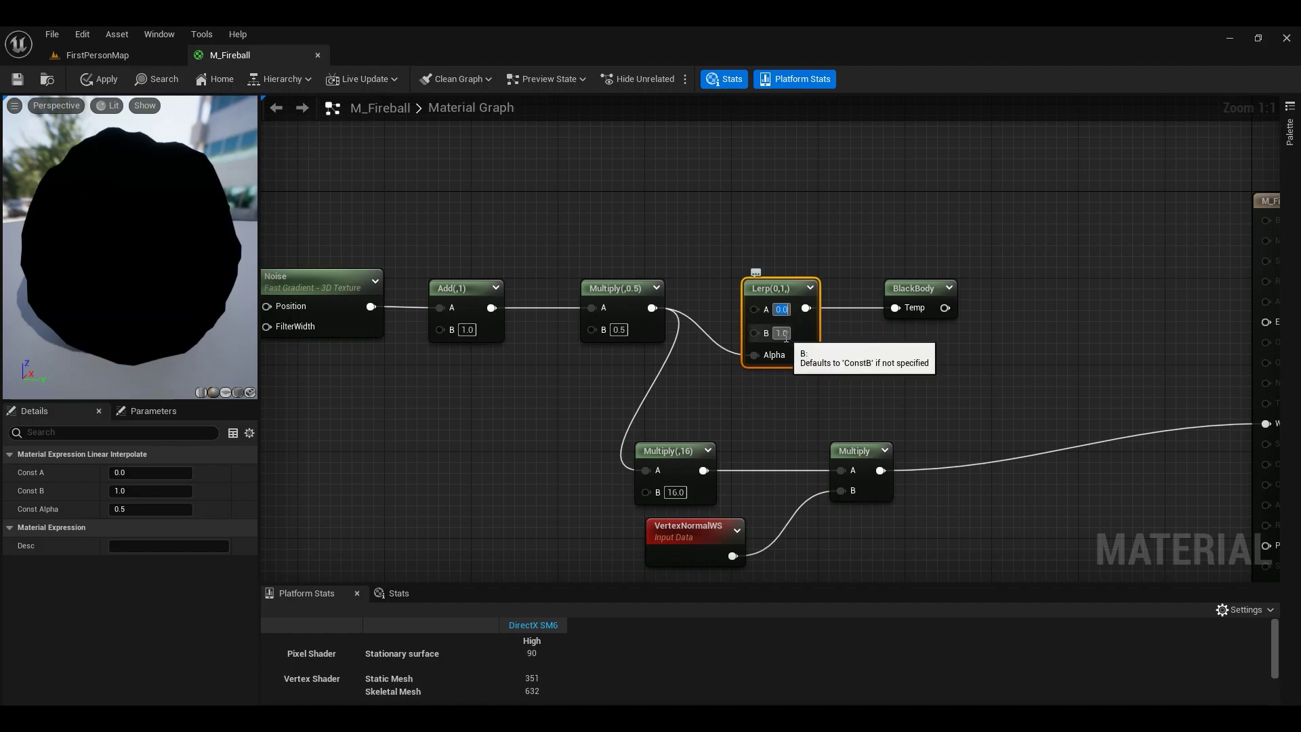
pyautogui.click(784, 333)
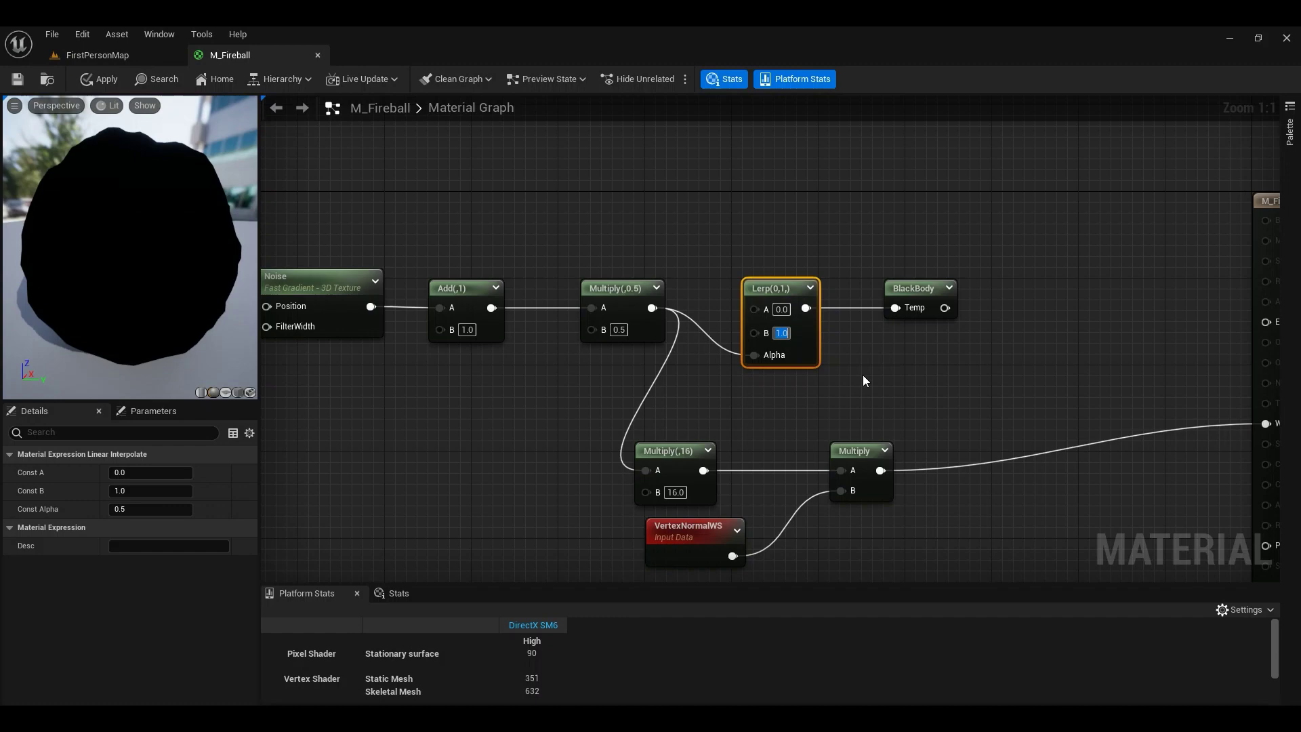
pyautogui.write('3000')
pyautogui.press('Return')
pyautogui.moveTo(863, 376); pyautogui.dragTo(788, 376, button='right')
pyautogui.moveTo(758, 310); pyautogui.dragTo(1096, 327)
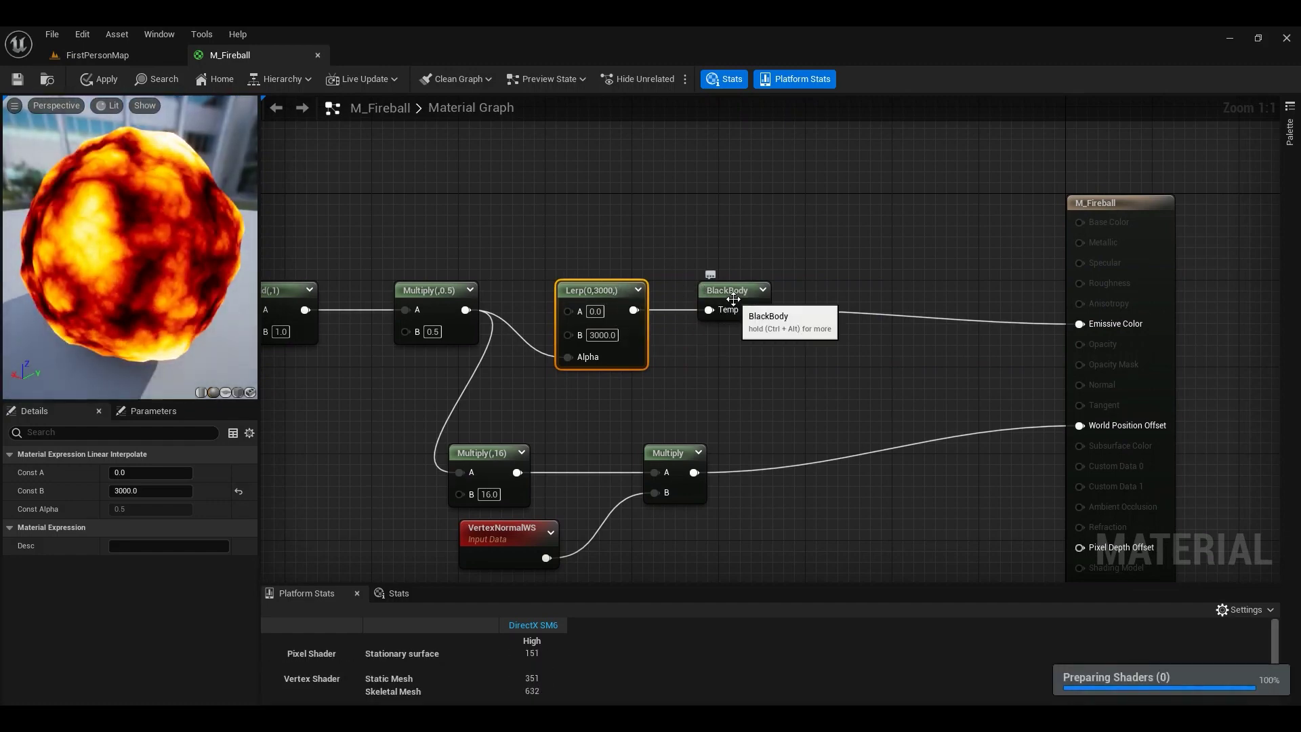
# Review the node chain from Noise through Add, Multiply, Lerp and BlackBody to Emissive Color, including the Noise settings.
pyautogui.moveTo(738, 321); pyautogui.dragTo(795, 301, button='right')
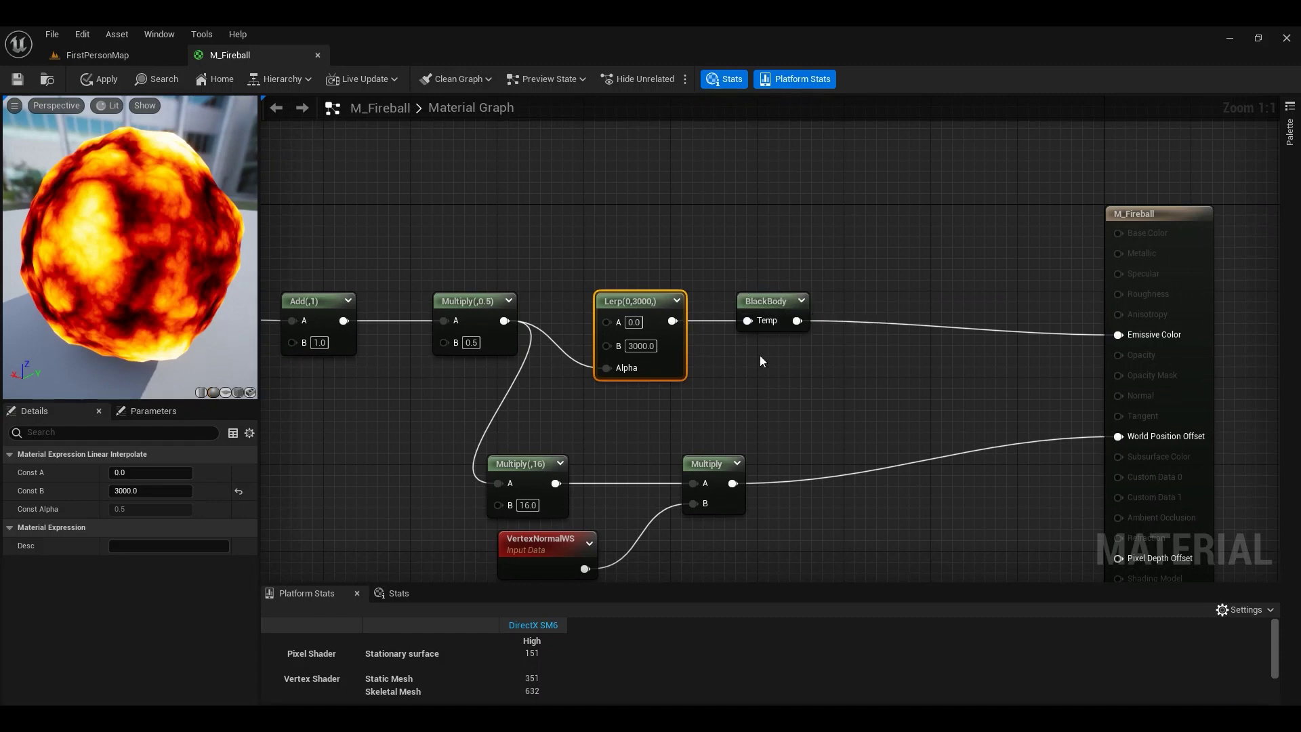
pyautogui.moveTo(758, 355); pyautogui.dragTo(847, 357, button='right')
pyautogui.moveTo(662, 351); pyautogui.dragTo(811, 353, button='right')
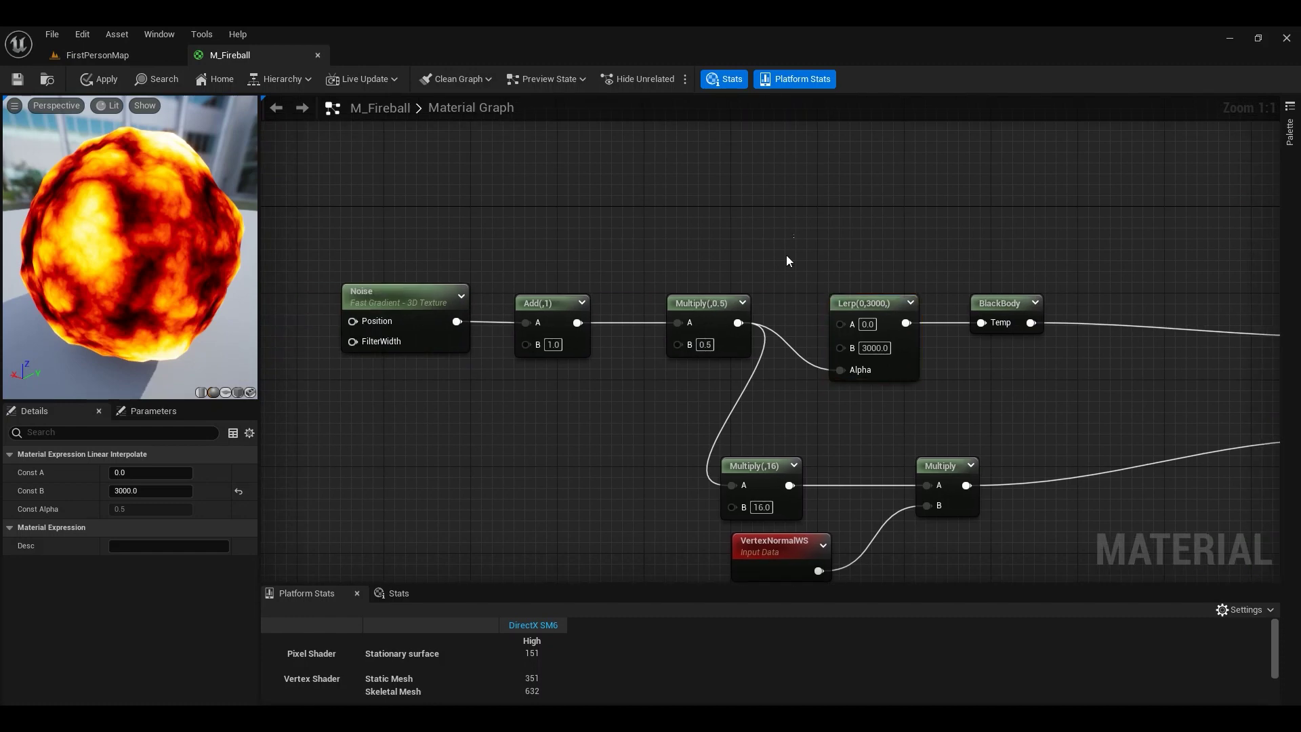
pyautogui.moveTo(787, 260); pyautogui.dragTo(452, 368)
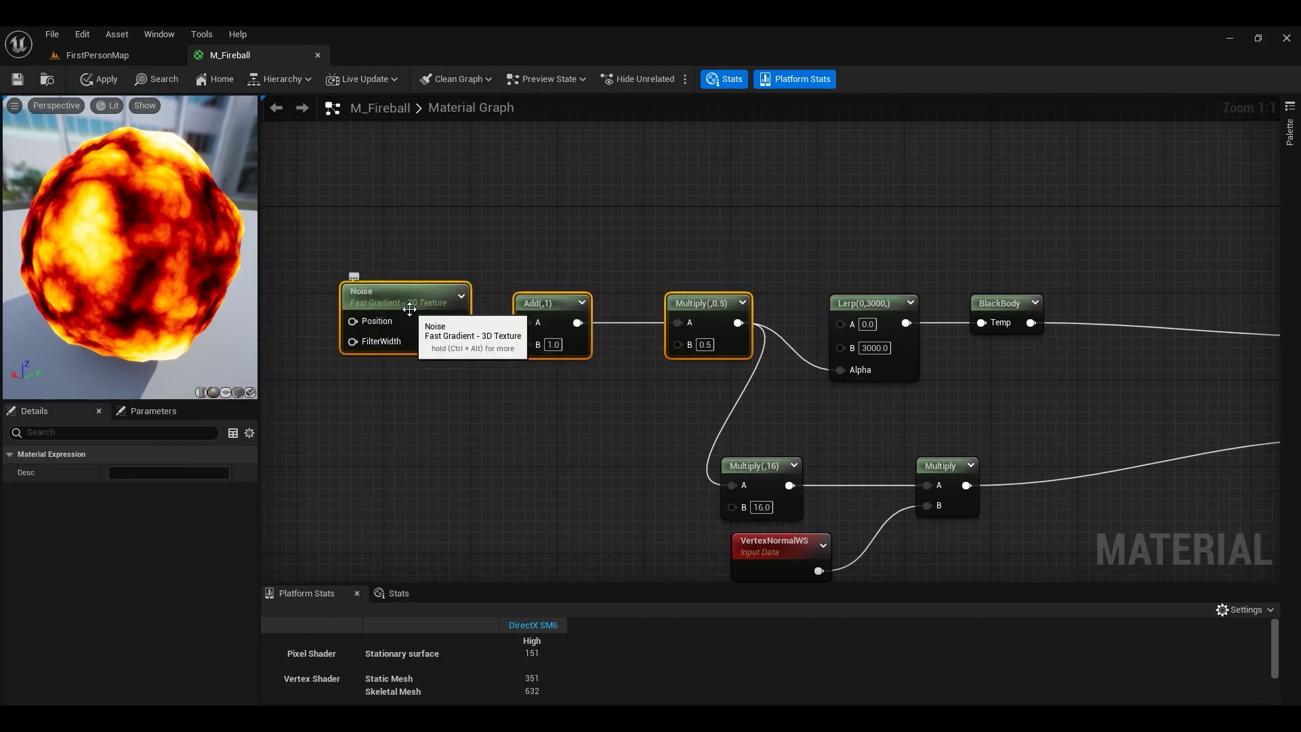
pyautogui.click(432, 304)
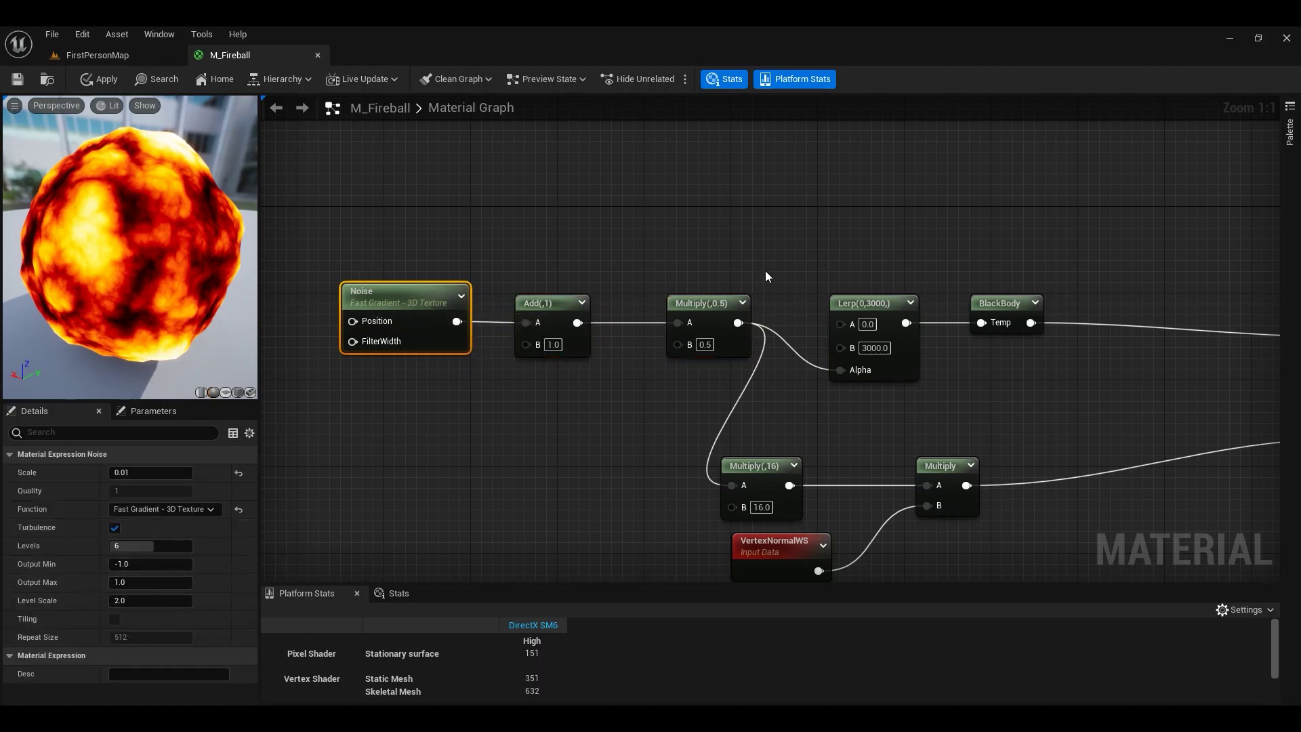
pyautogui.moveTo(693, 377); pyautogui.dragTo(688, 386, button='right')
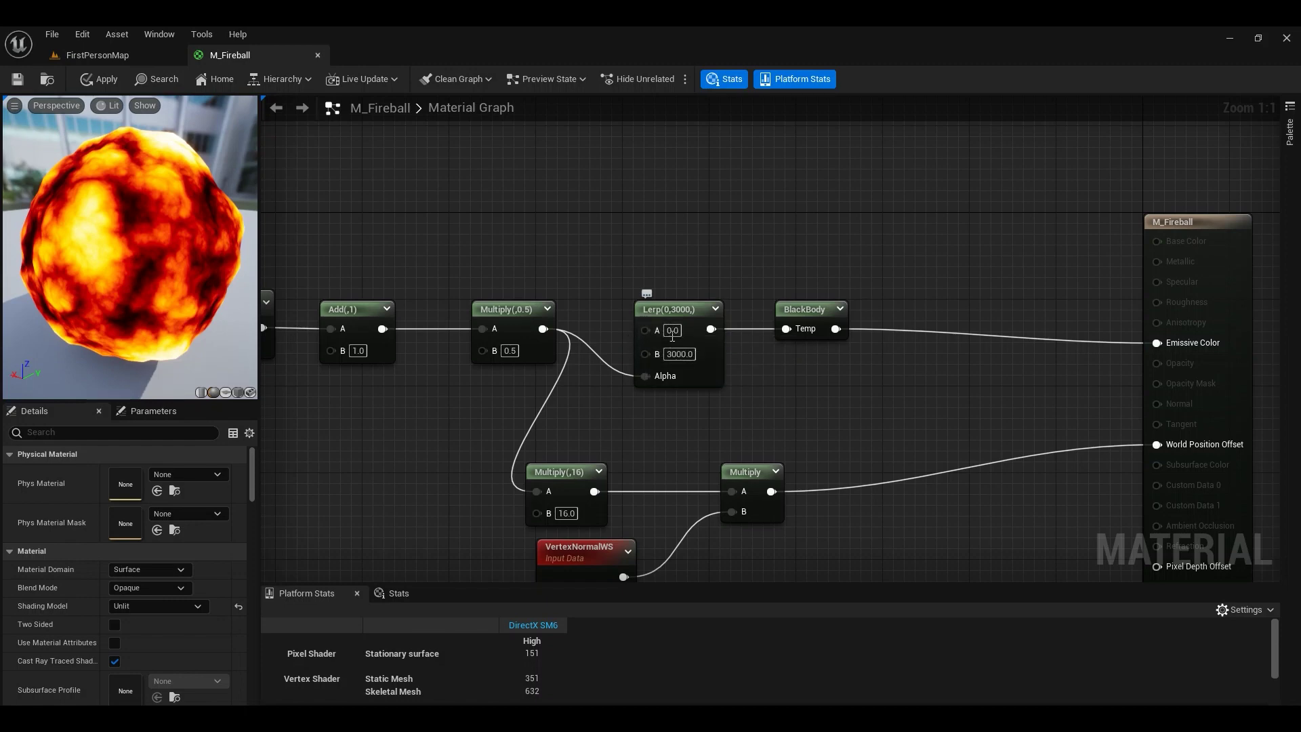
pyautogui.moveTo(782, 344); pyautogui.dragTo(760, 342, button='right')
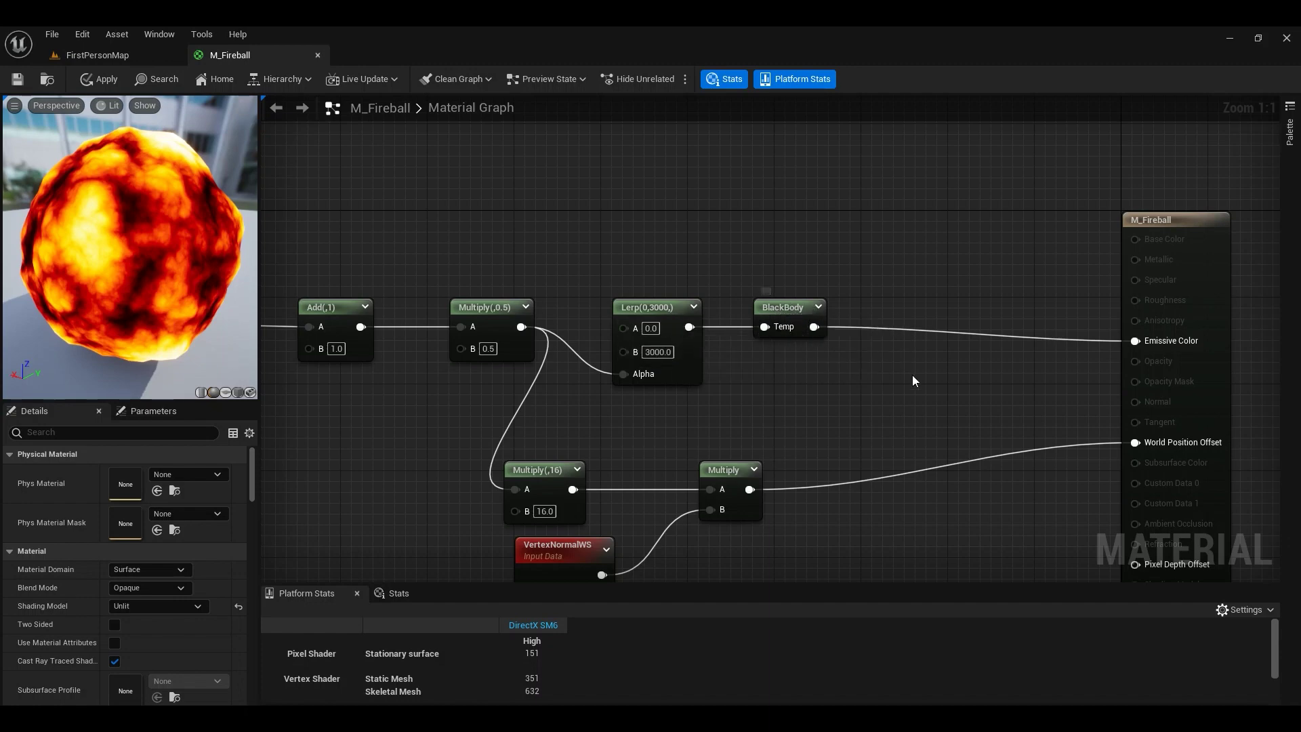
# Apply and save the material, and select the fireball sphere in FirstPersonMap.
pyautogui.moveTo(76, 246); pyautogui.dragTo(27, 246)
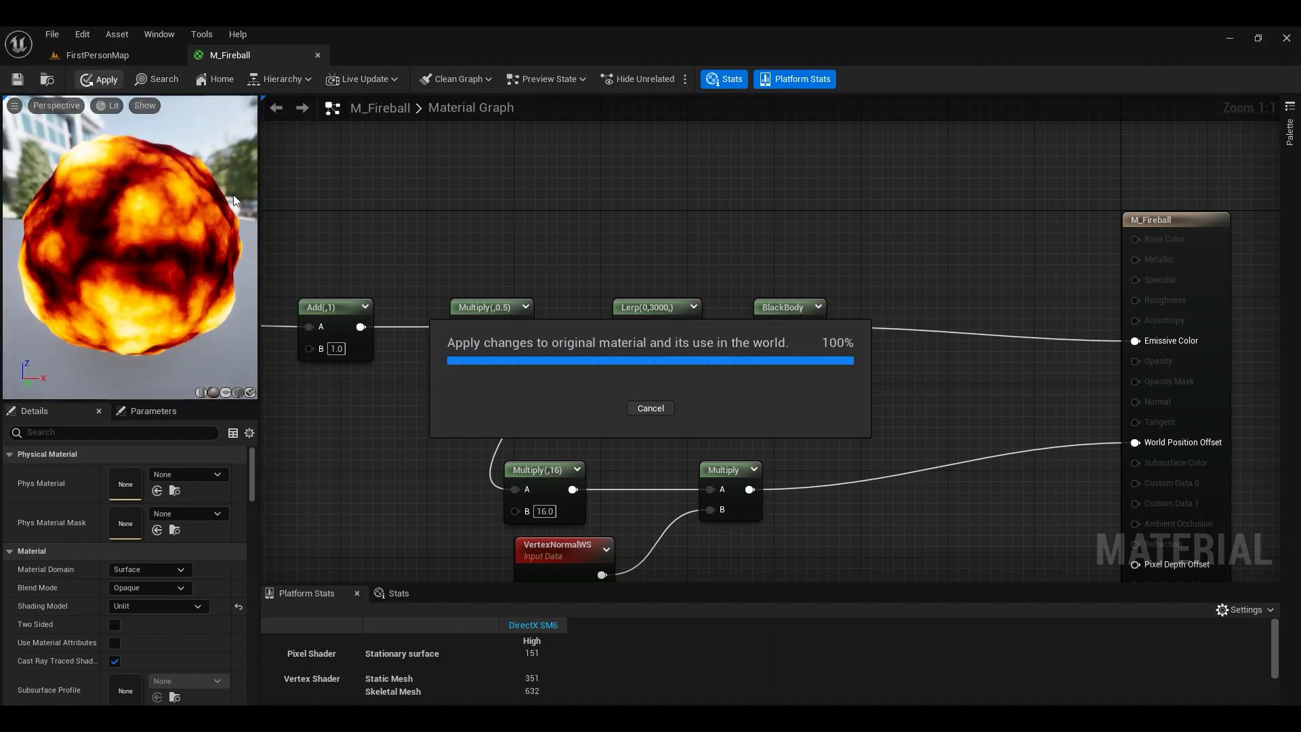
pyautogui.click(15, 80)
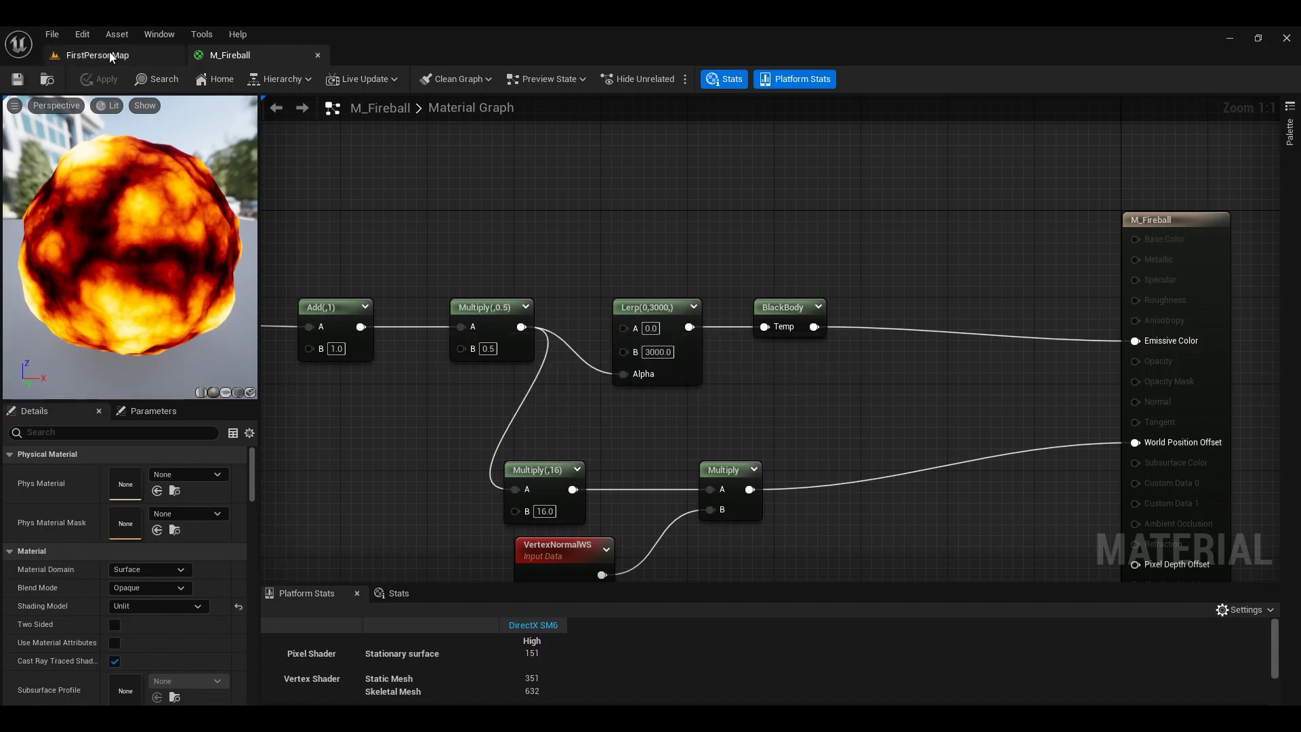
pyautogui.click(107, 55)
pyautogui.moveTo(506, 368); pyautogui.dragTo(441, 367, button='right')
pyautogui.click(505, 369)
pyautogui.click(586, 367)
pyautogui.moveTo(586, 367); pyautogui.dragTo(575, 439, button='right')
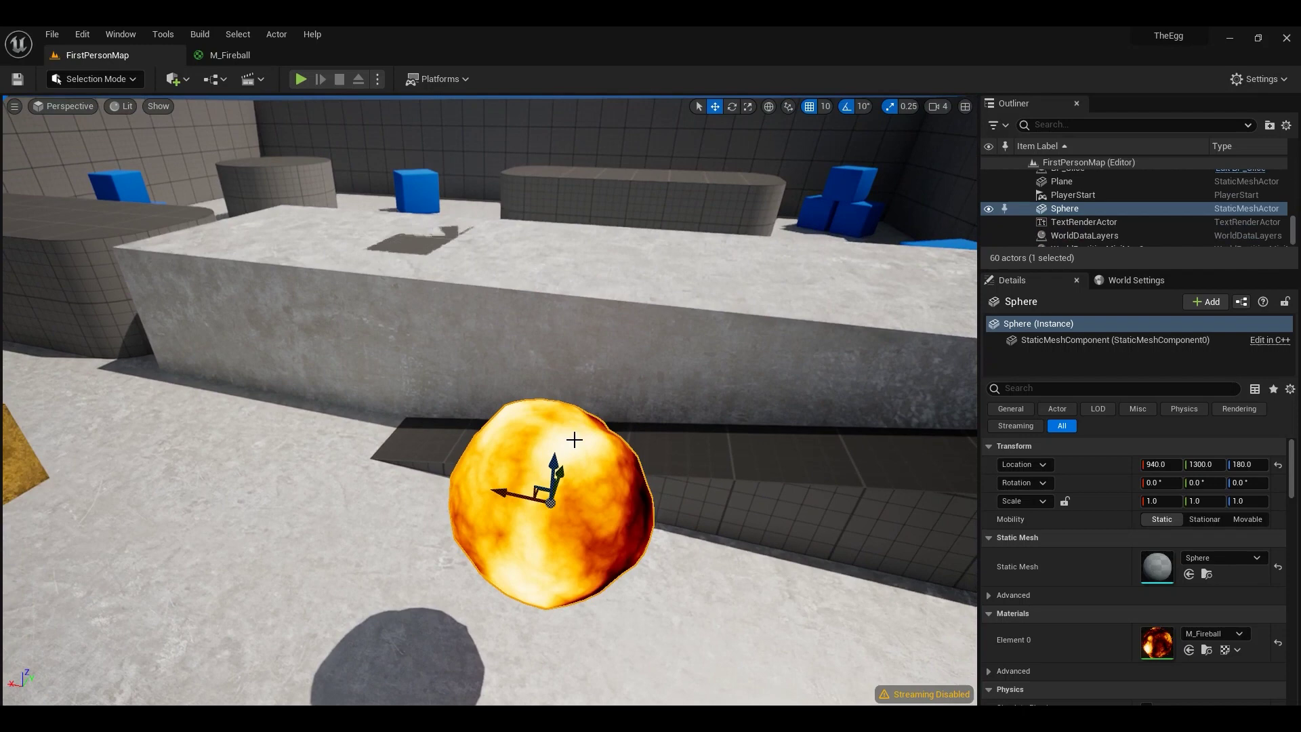
# Move the sphere to X 920 and Z 220 in the level and inspect its surface.
pyautogui.moveTo(513, 489); pyautogui.dragTo(562, 545)
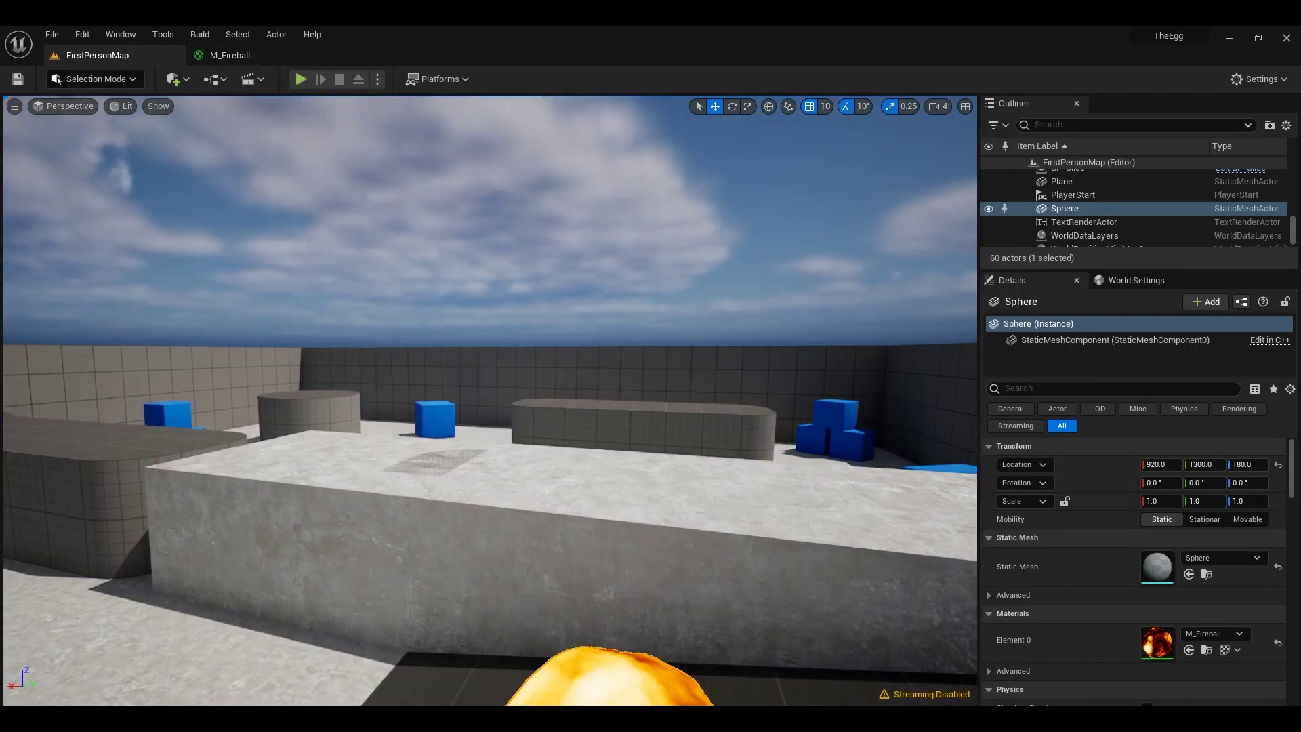
pyautogui.moveTo(490, 400); pyautogui.dragTo(515, 525, button='right')
pyautogui.moveTo(585, 376); pyautogui.dragTo(566, 250)
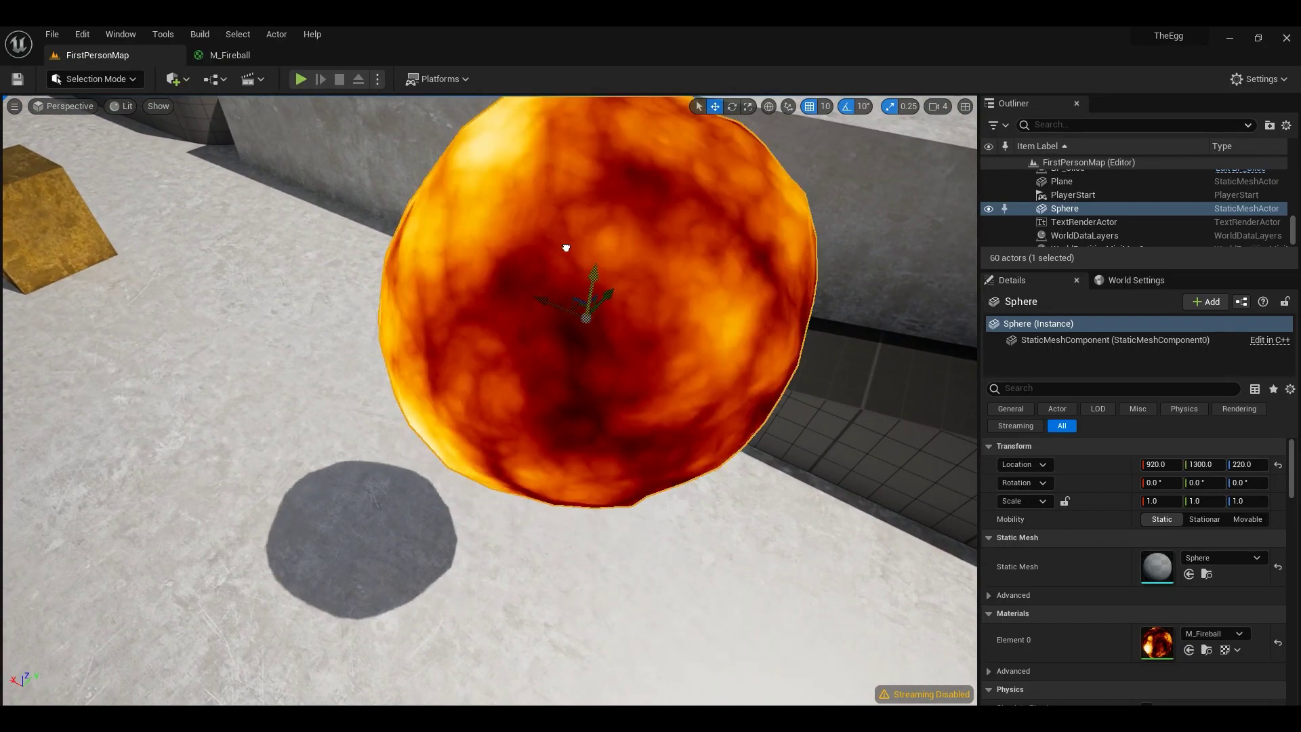
pyautogui.moveTo(567, 250); pyautogui.dragTo(566, 136, button='right')
pyautogui.moveTo(439, 504); pyautogui.dragTo(440, 478, button='right')
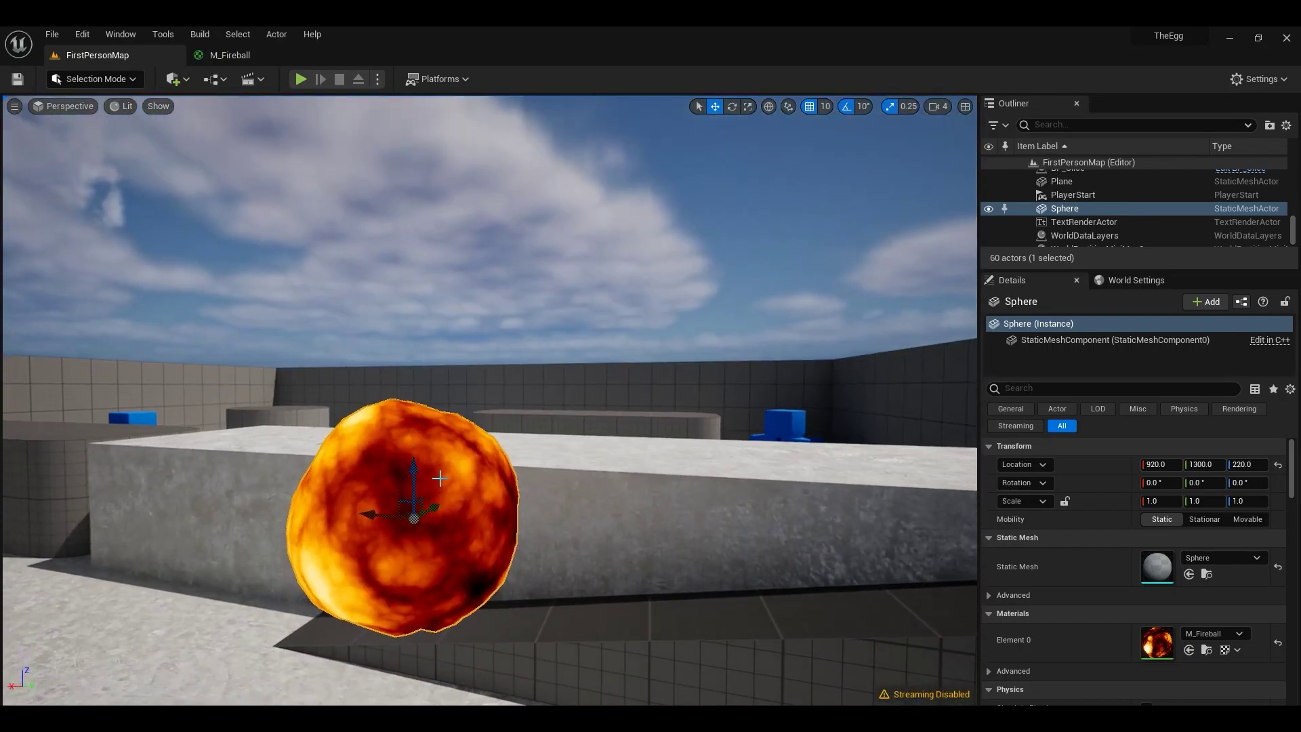
pyautogui.click(226, 61)
pyautogui.moveTo(385, 410); pyautogui.dragTo(870, 379, button='right')
pyautogui.click(135, 58)
pyautogui.click(225, 54)
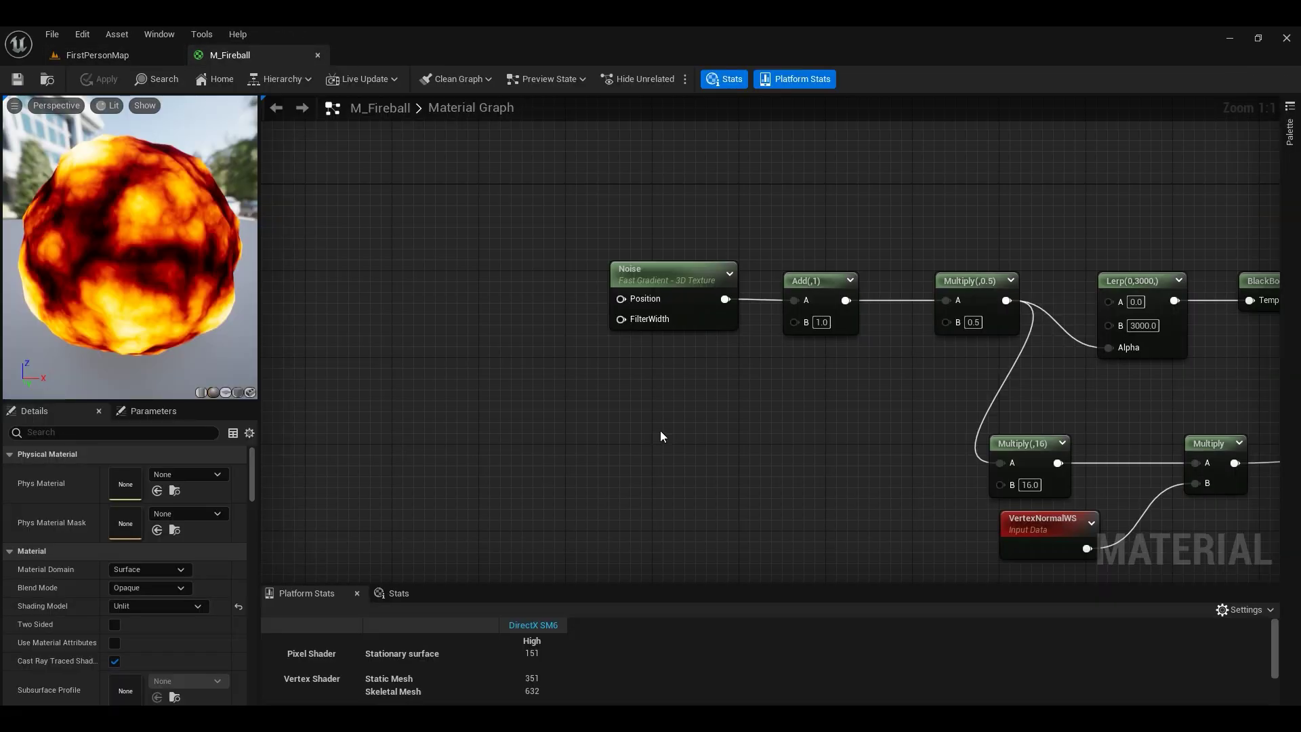
pyautogui.click(92, 56)
# Add an Absolute World Position node well ahead of the Noise node in the M_Fireball graph.
pyautogui.click(223, 55)
pyautogui.press('Home')
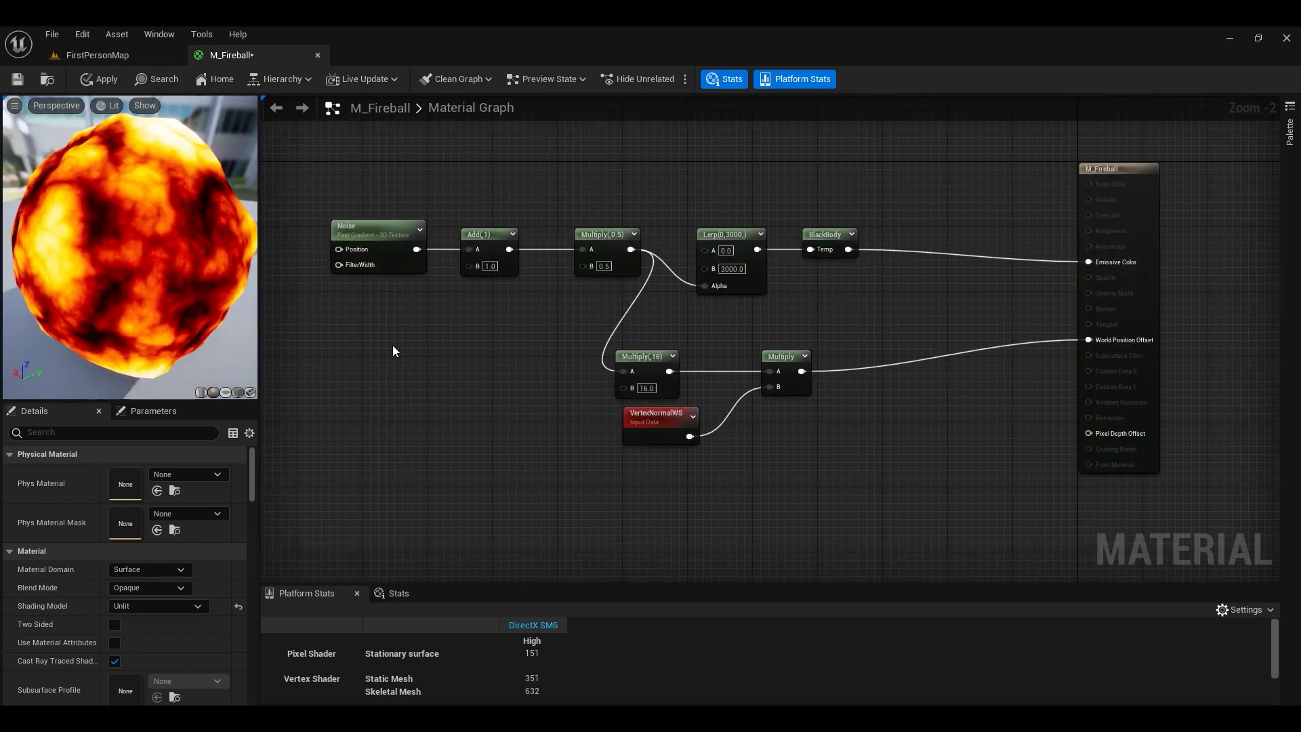
pyautogui.moveTo(392, 344); pyautogui.dragTo(1080, 369, button='right')
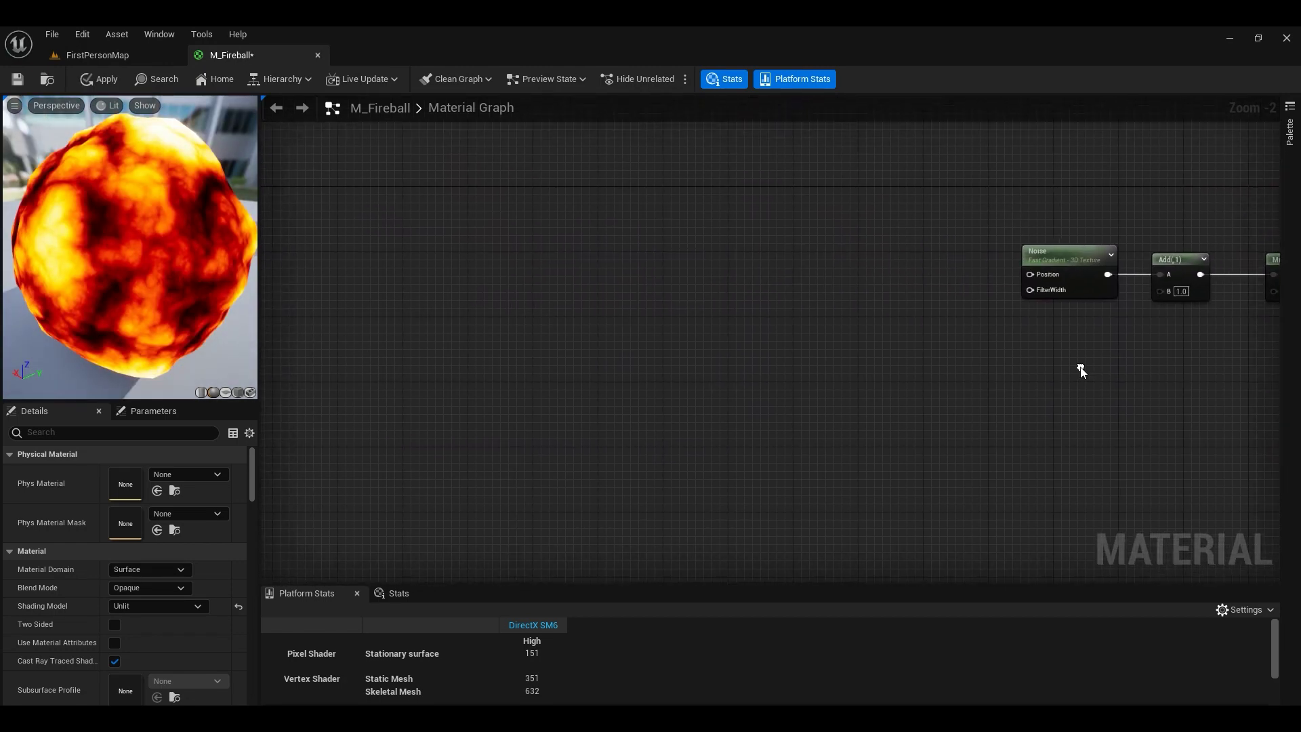
pyautogui.moveTo(619, 271); pyautogui.dragTo(657, 296, button='right')
pyautogui.rightClick(657, 299)
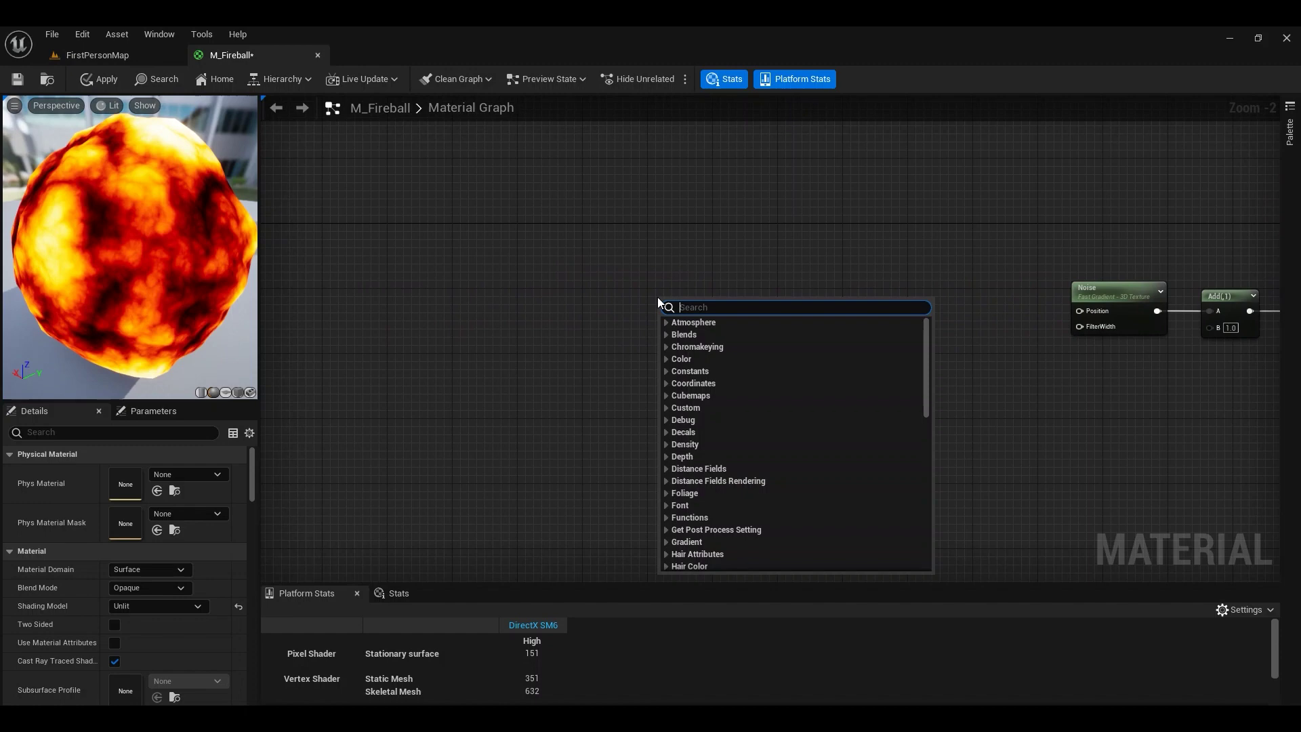
pyautogui.write('absolute')
pyautogui.press('Return')
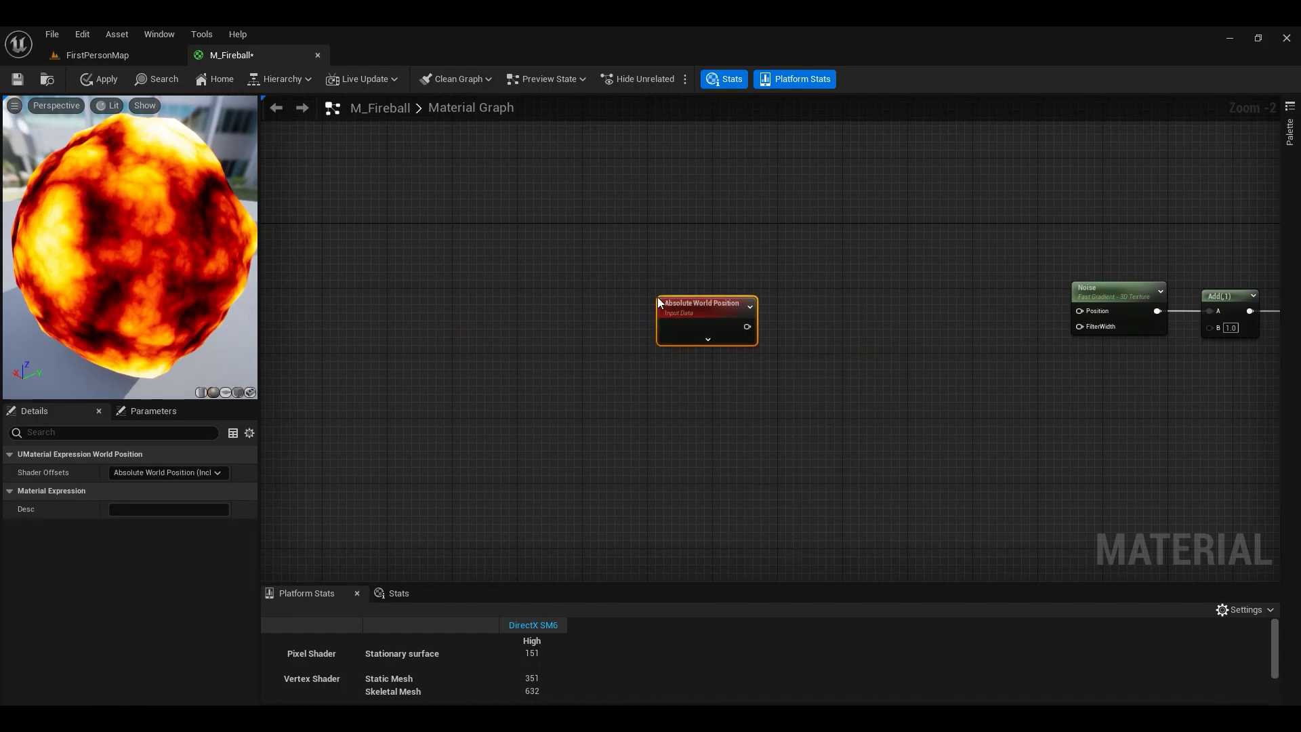
pyautogui.moveTo(713, 306); pyautogui.dragTo(494, 271, button='right')
pyautogui.moveTo(572, 277); pyautogui.dragTo(719, 334, button='right')
pyautogui.moveTo(632, 347); pyautogui.dragTo(477, 340)
pyautogui.moveTo(582, 349); pyautogui.dragTo(619, 375, button='right')
# Create a ComponentMask for the R and G channels fed by the Absolute World Position output.
pyautogui.moveTo(515, 352); pyautogui.dragTo(555, 348)
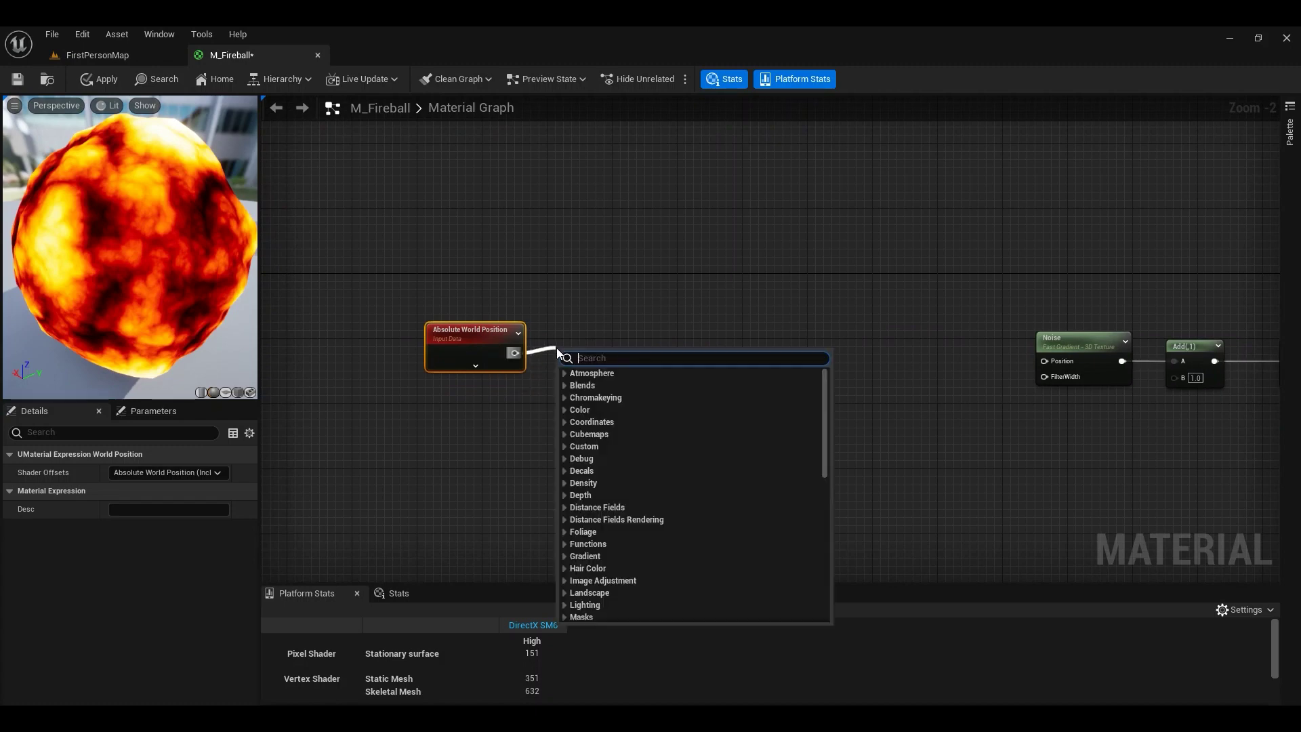
pyautogui.write('mask')
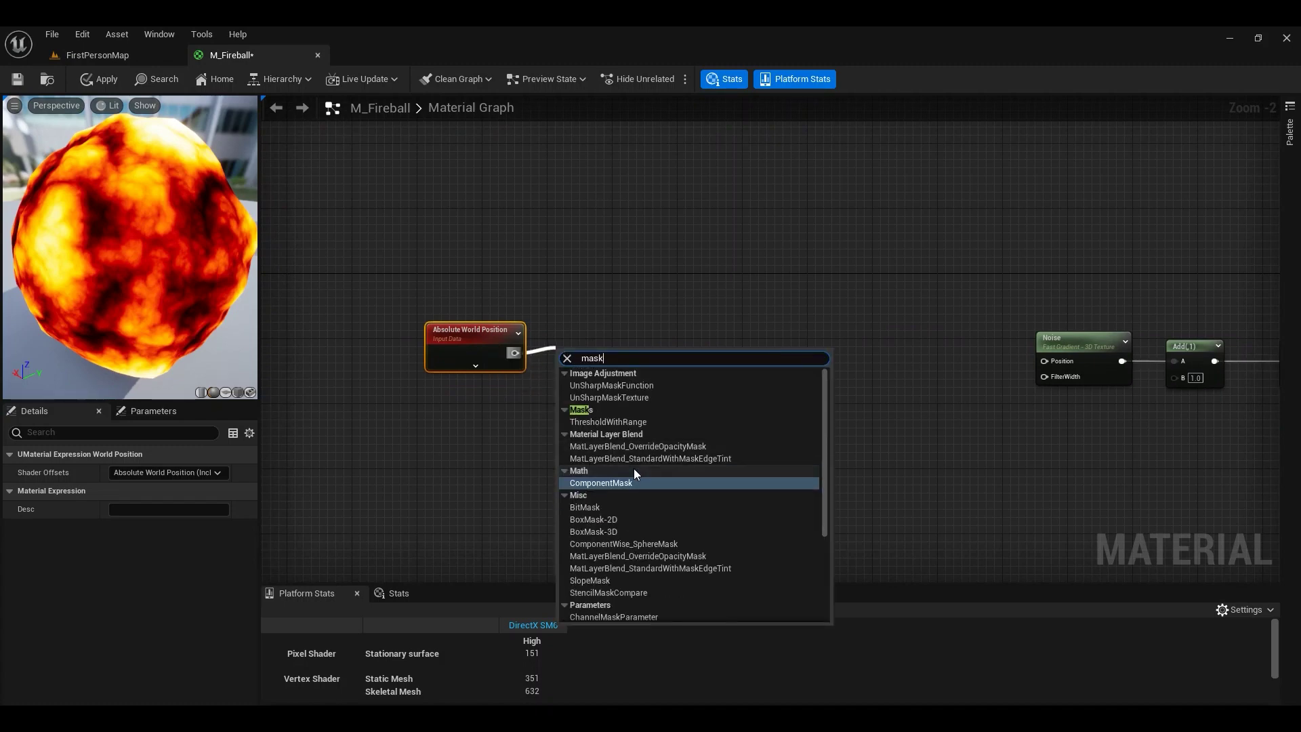
pyautogui.click(631, 482)
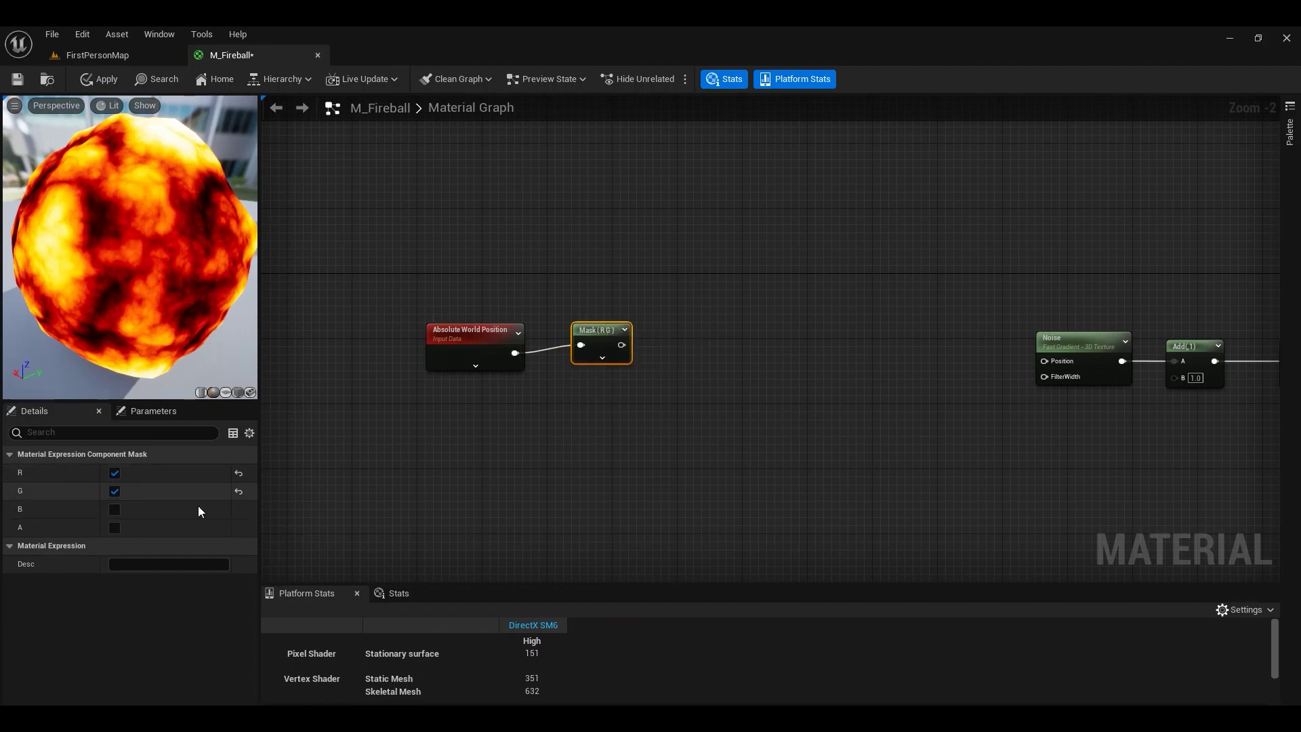
# Create a second ComponentMask from Absolute World Position that passes only the B channel.
pyautogui.moveTo(551, 397); pyautogui.dragTo(551, 397)
pyautogui.write('mask')
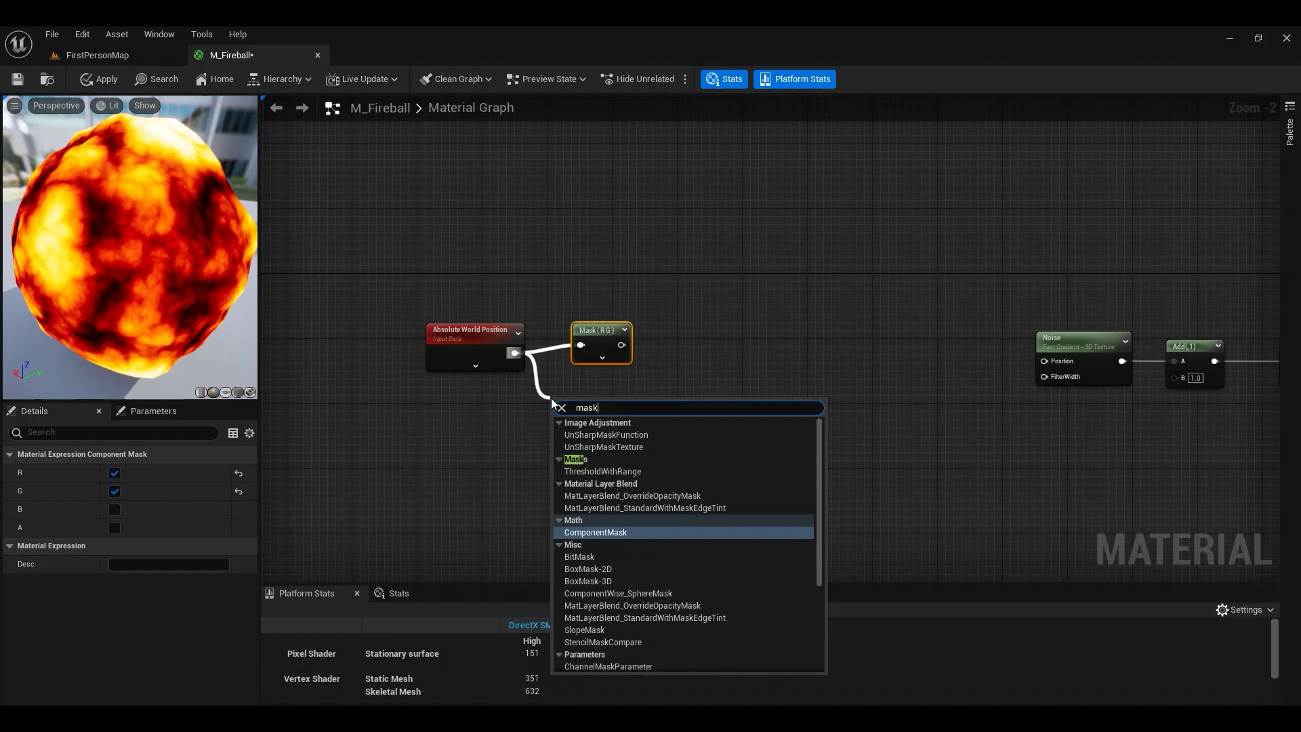
pyautogui.click(635, 533)
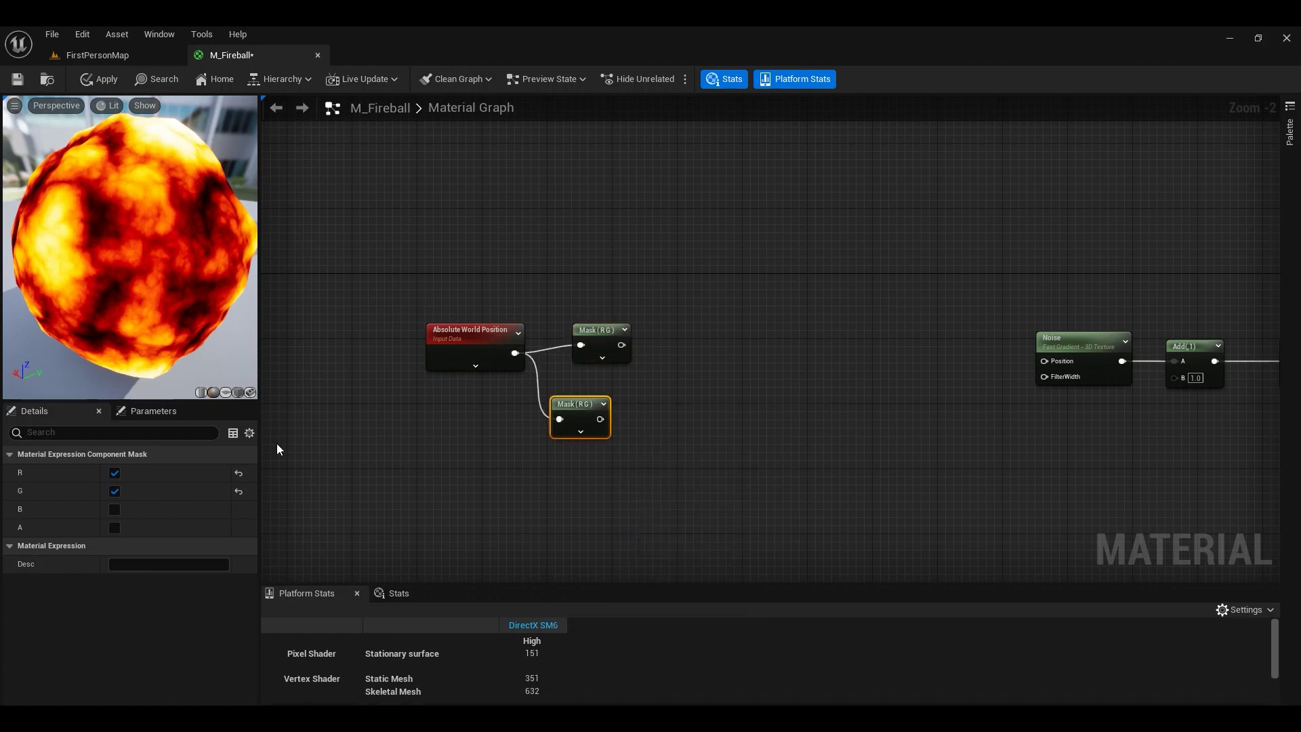
pyautogui.click(115, 473)
pyautogui.click(115, 491)
pyautogui.click(115, 509)
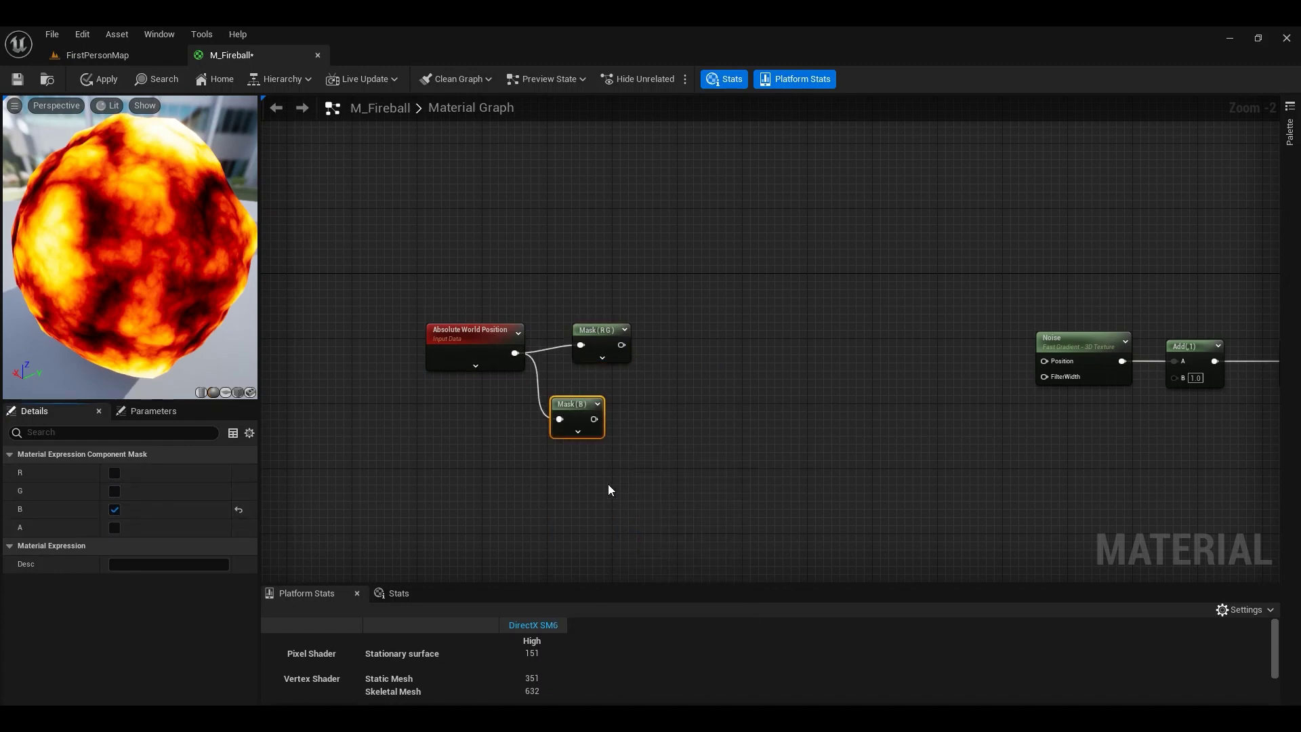
# Create an Add node with its A input fed by the B-channel mask.
pyautogui.moveTo(608, 484); pyautogui.dragTo(506, 491, button='right')
pyautogui.moveTo(485, 416); pyautogui.dragTo(482, 359, button='right')
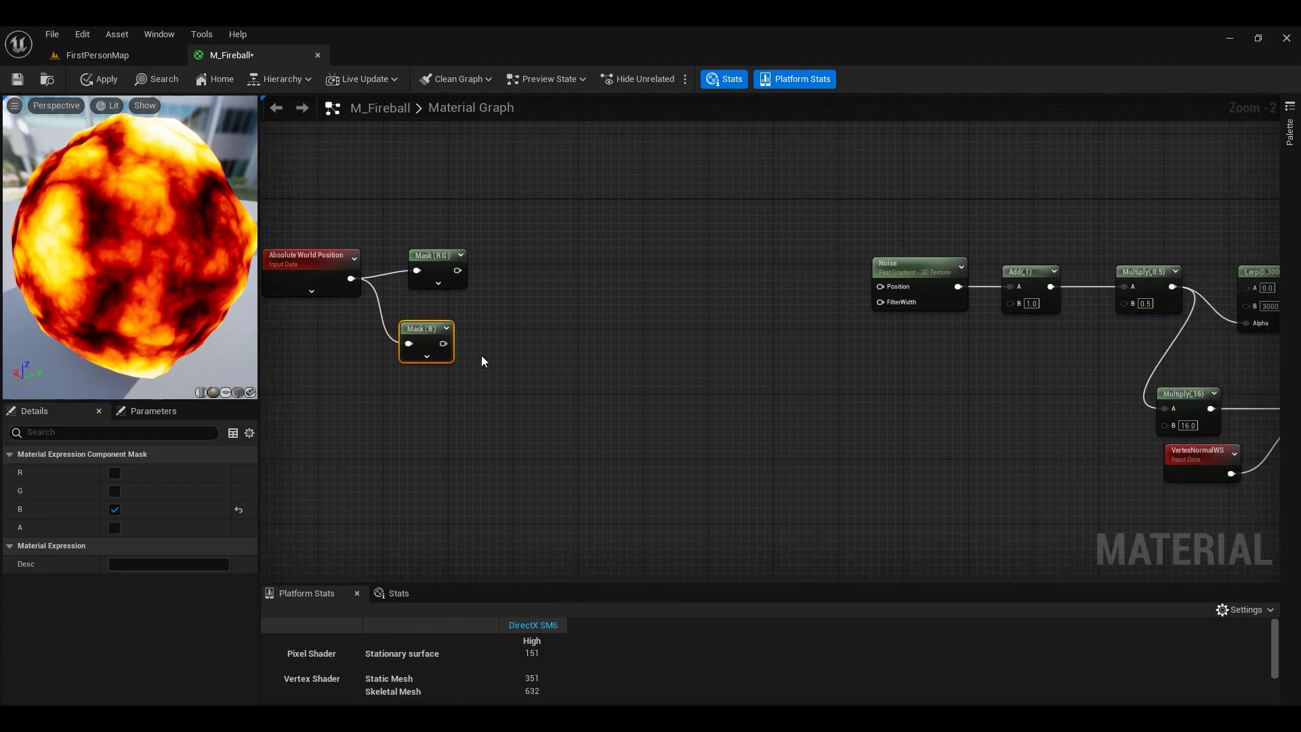
pyautogui.moveTo(442, 347); pyautogui.dragTo(477, 376)
pyautogui.write('add')
pyautogui.press('Return')
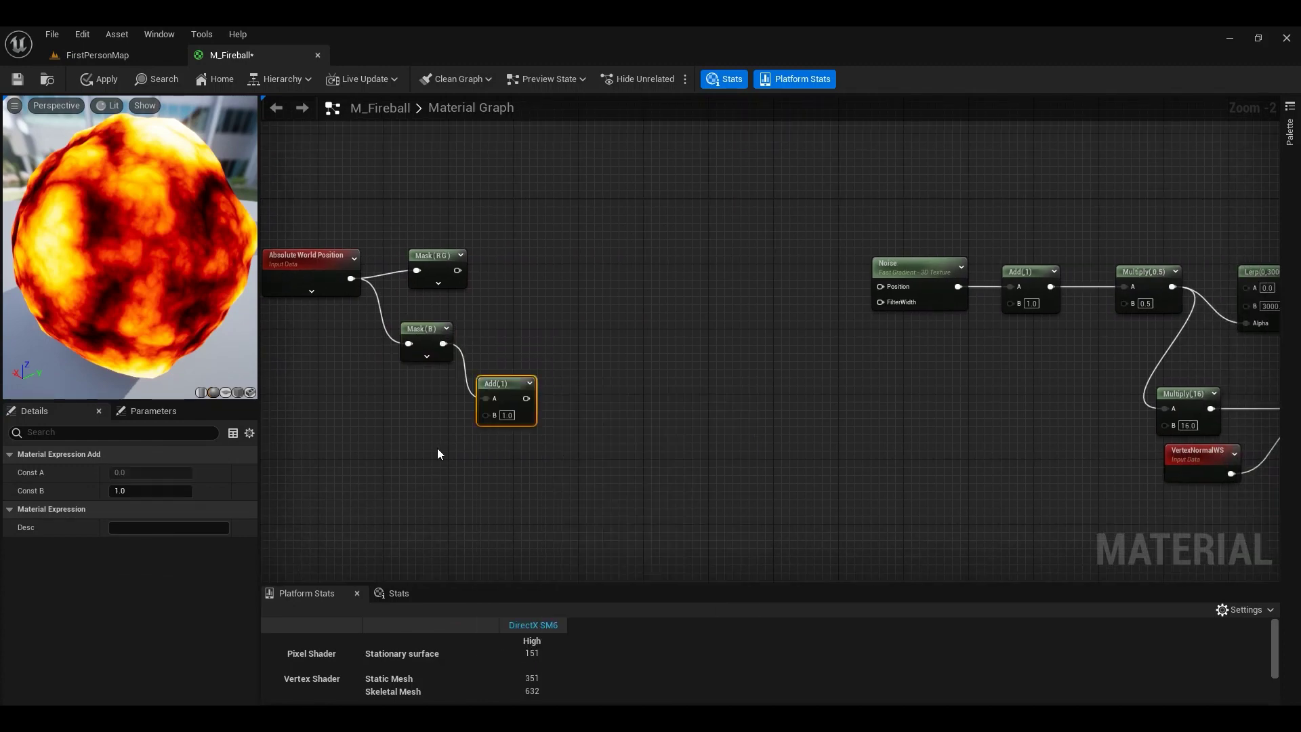
# Add a Time node and feed it through a Multiply into the B input of the mask's Add node.
pyautogui.moveTo(437, 454); pyautogui.dragTo(577, 378, button='right')
pyautogui.rightClick(446, 374)
pyautogui.write('time')
pyautogui.press('Return')
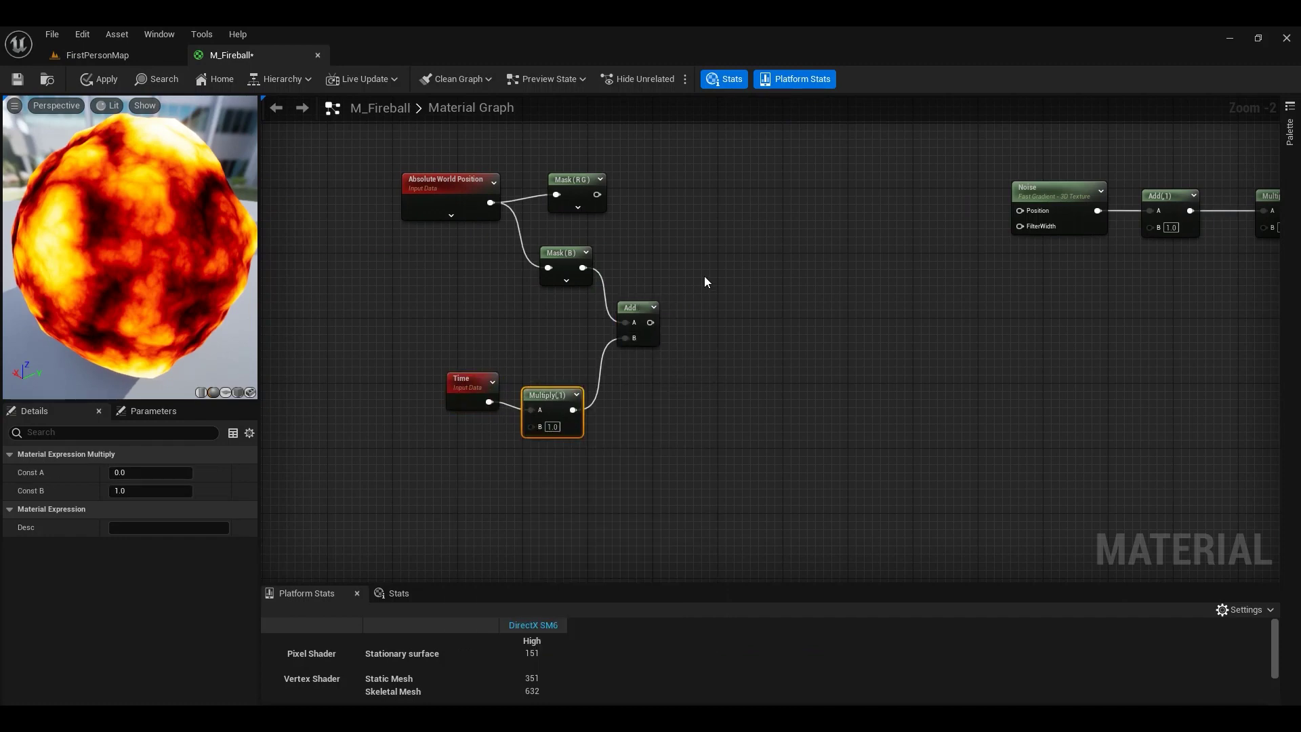
# Append the Add output as A and the RG mask as B, placing the Append node beyond the masks.
pyautogui.moveTo(704, 282); pyautogui.dragTo(621, 381, button='right')
pyautogui.moveTo(565, 420); pyautogui.dragTo(608, 318)
pyautogui.write('app')
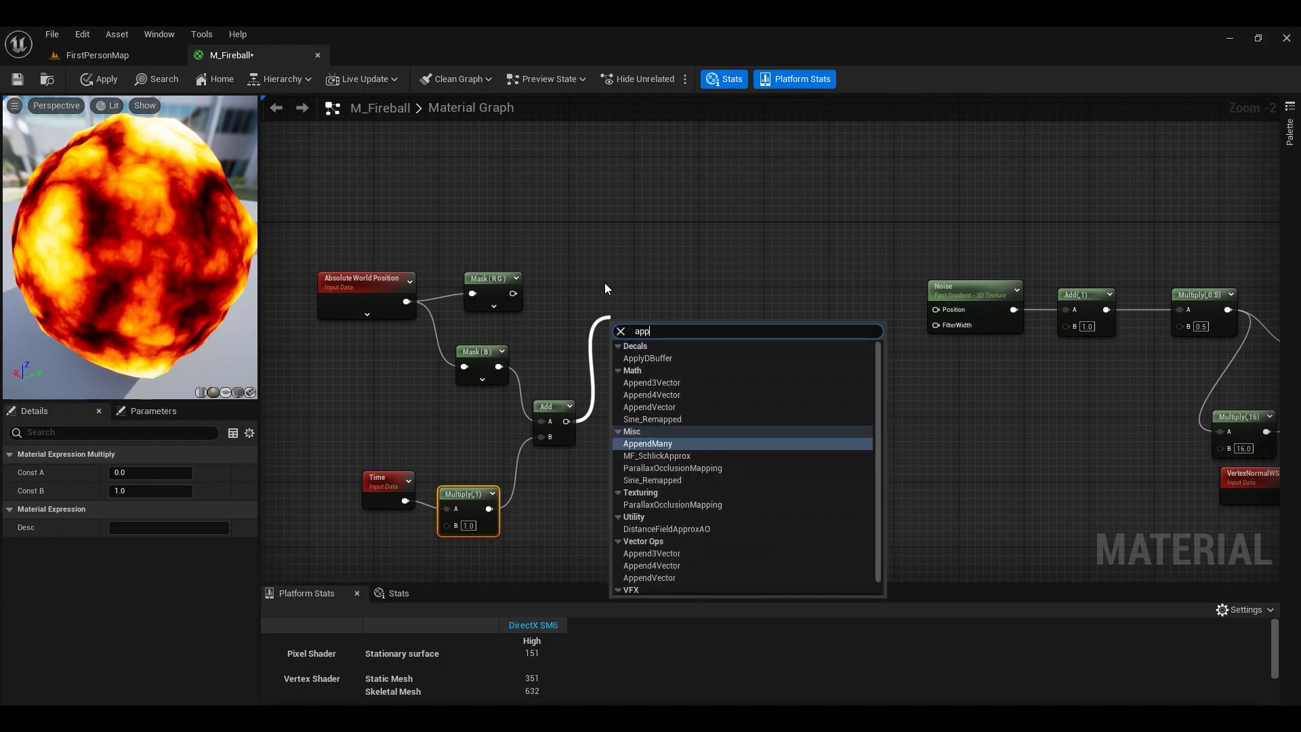
pyautogui.write('end')
pyautogui.click(647, 383)
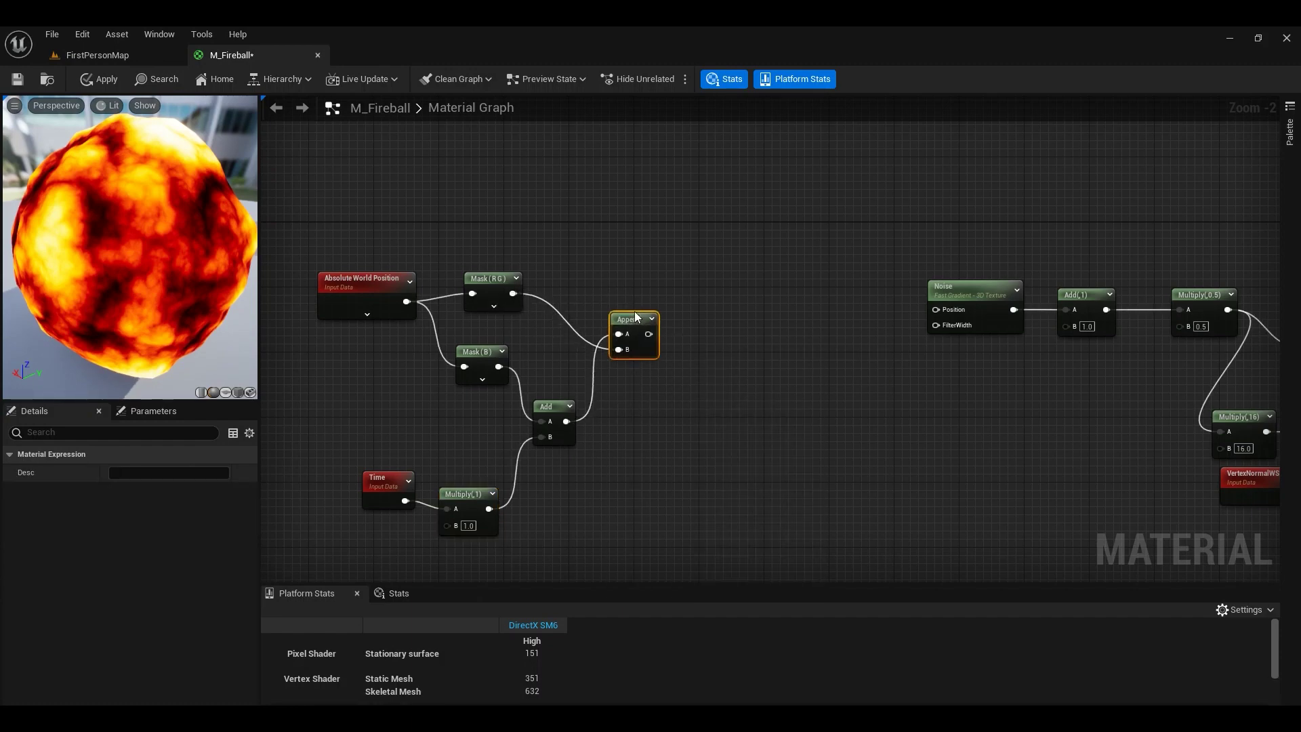
pyautogui.moveTo(637, 317); pyautogui.dragTo(651, 262)
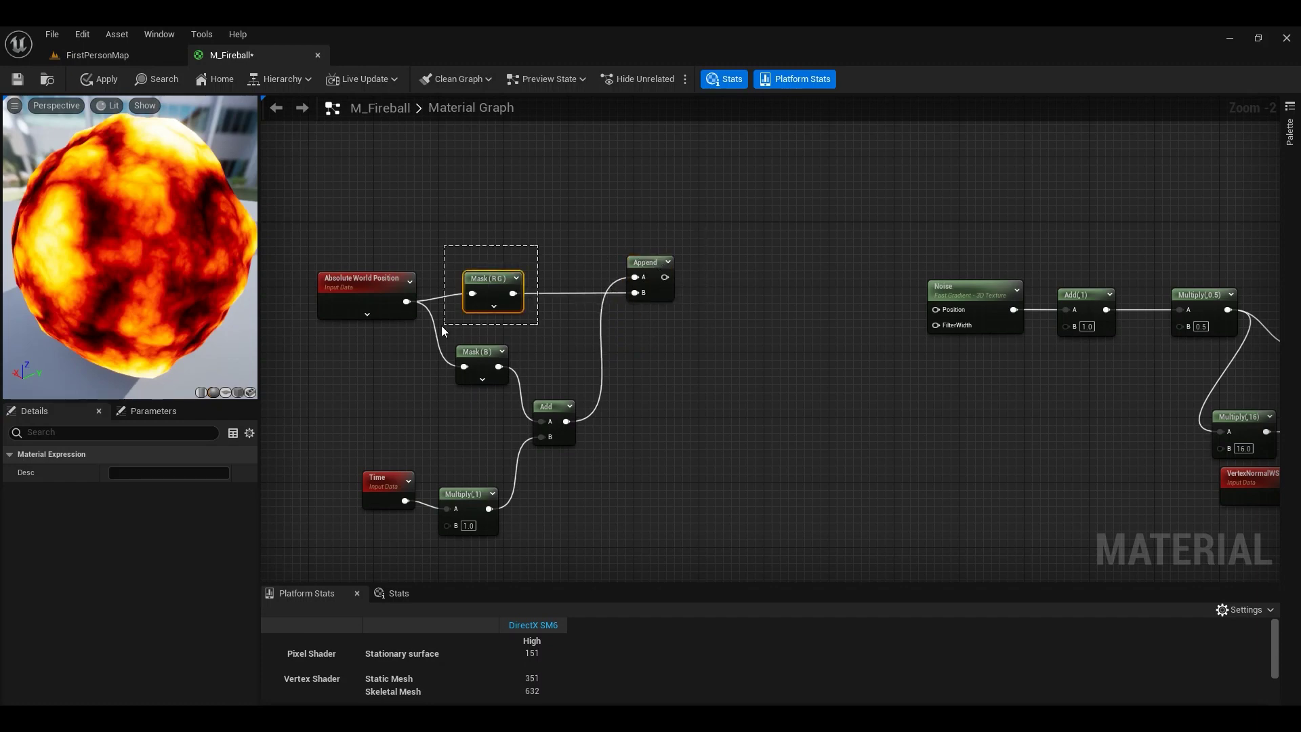
# Connect the Append output to the Noise node's Position input and check the animation in the preview.
pyautogui.moveTo(441, 325); pyautogui.dragTo(442, 326)
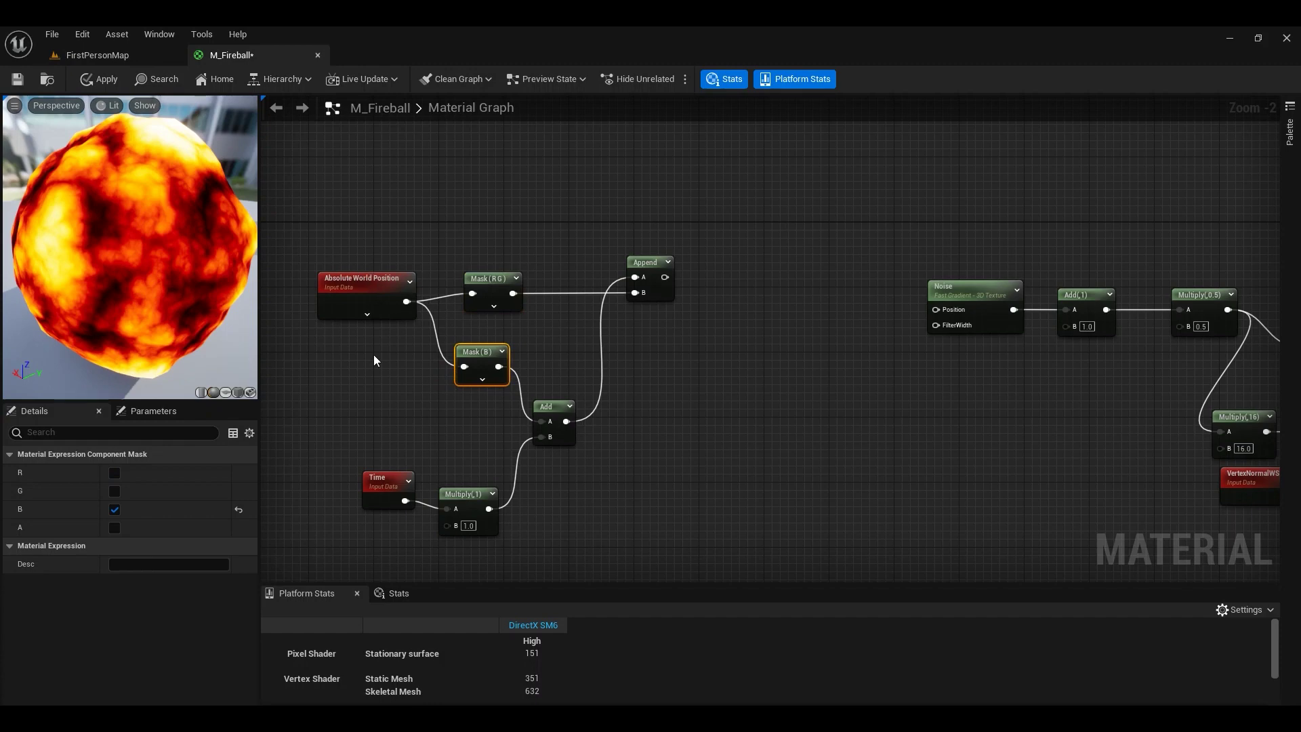
pyautogui.click(649, 262)
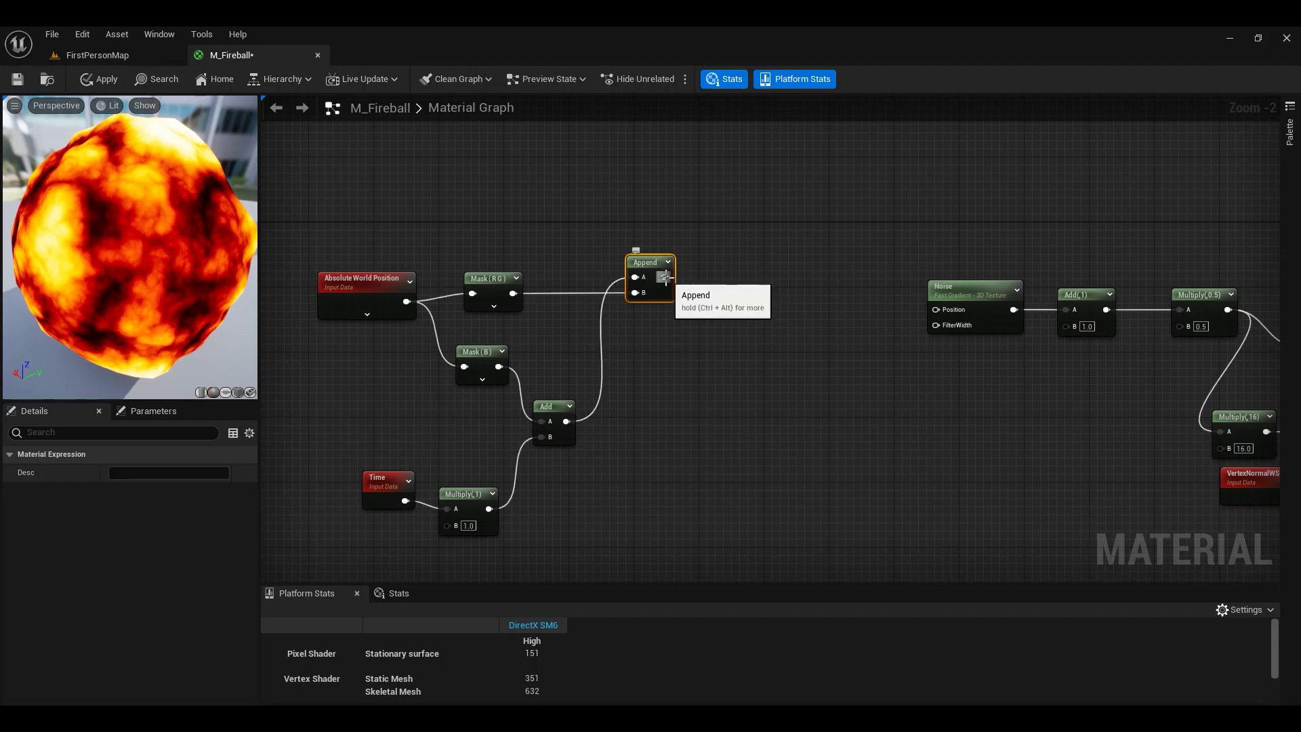
pyautogui.moveTo(666, 277); pyautogui.dragTo(942, 310)
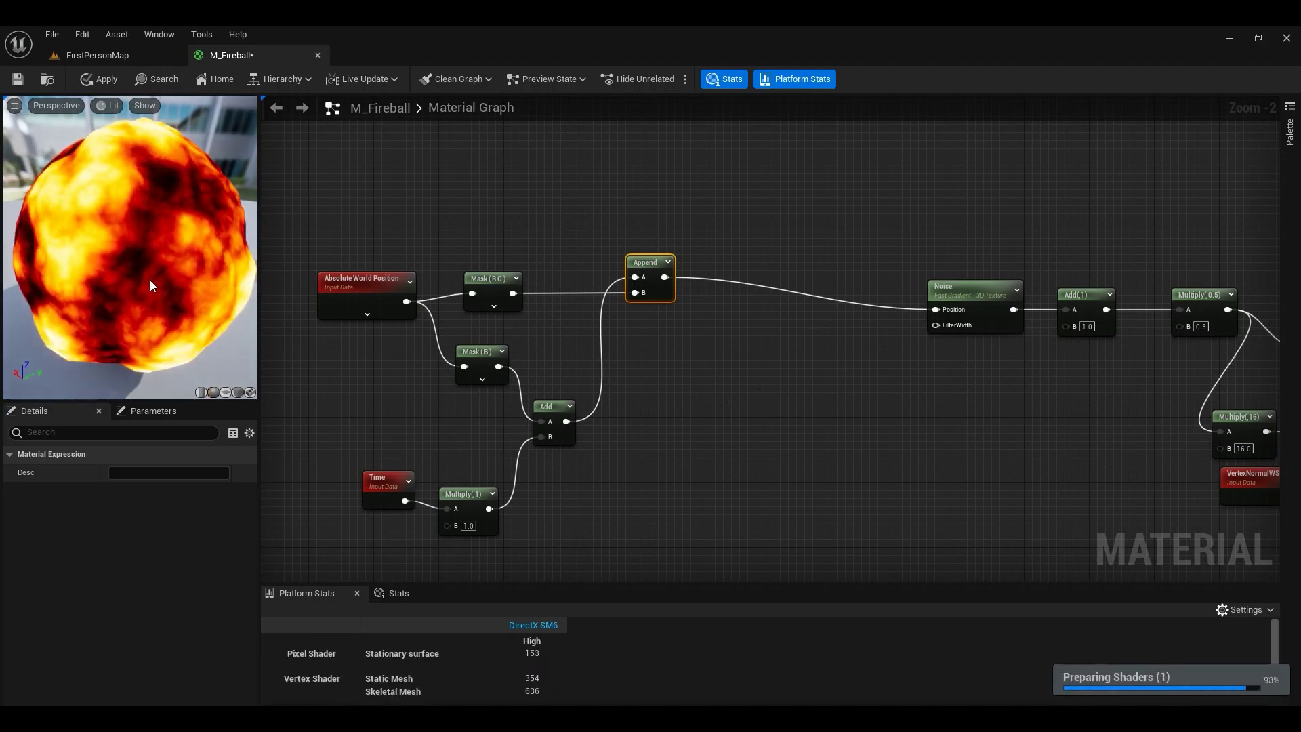
pyautogui.scroll(6, 149, 281)
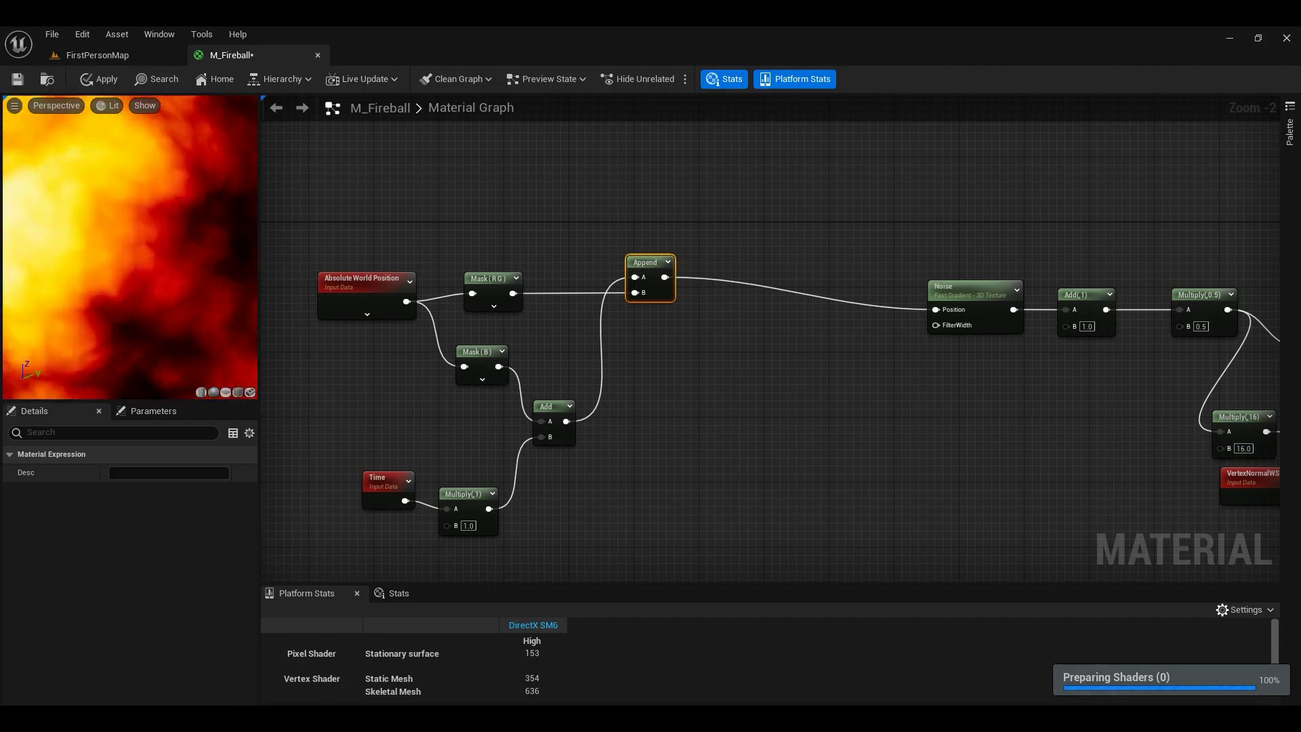
pyautogui.scroll(-6, 141, 286)
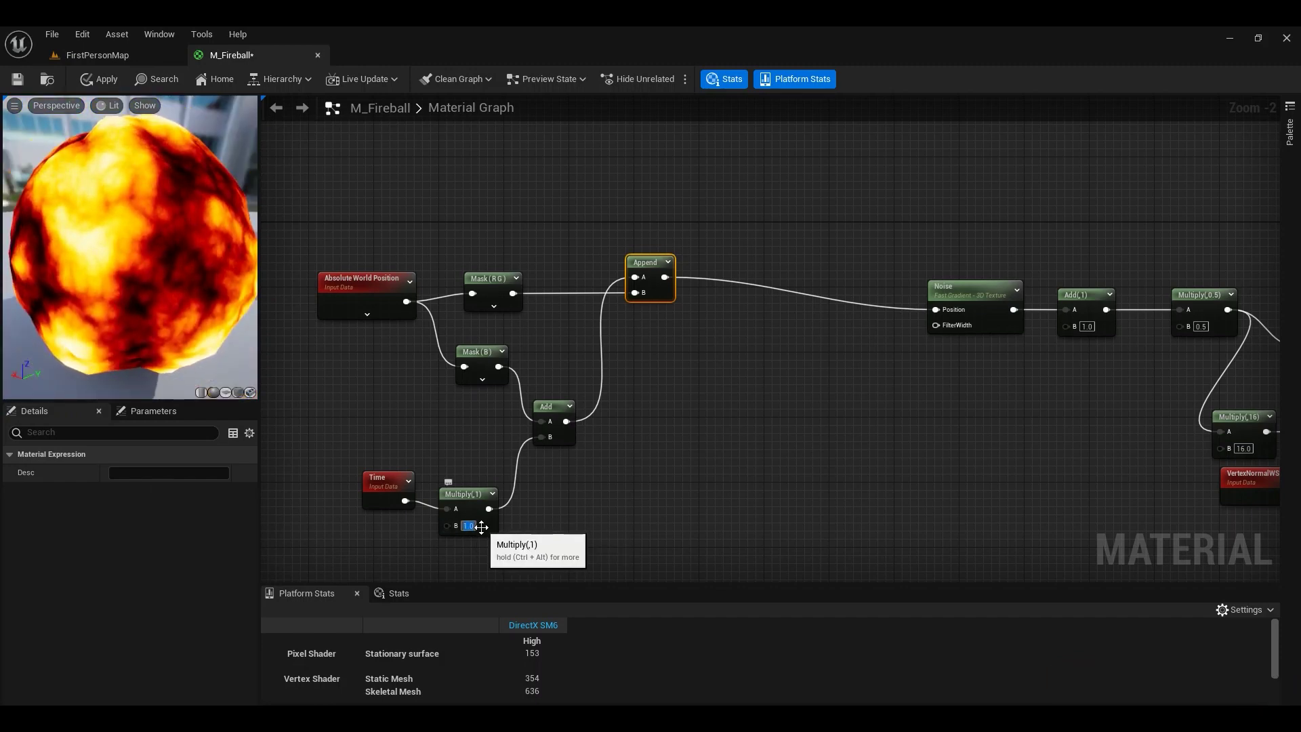
# Try 4 and 20 as the B value of the Time Multiply.
pyautogui.press('Return')
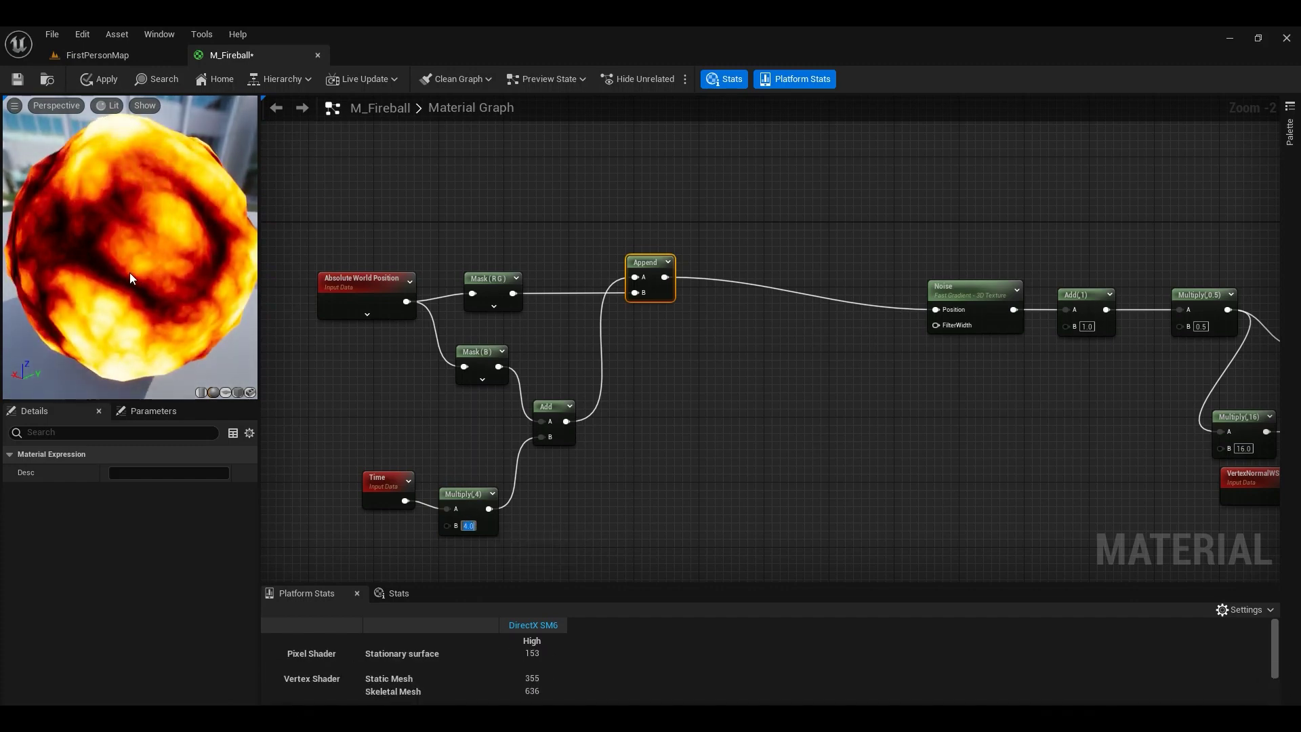
pyautogui.write('20')
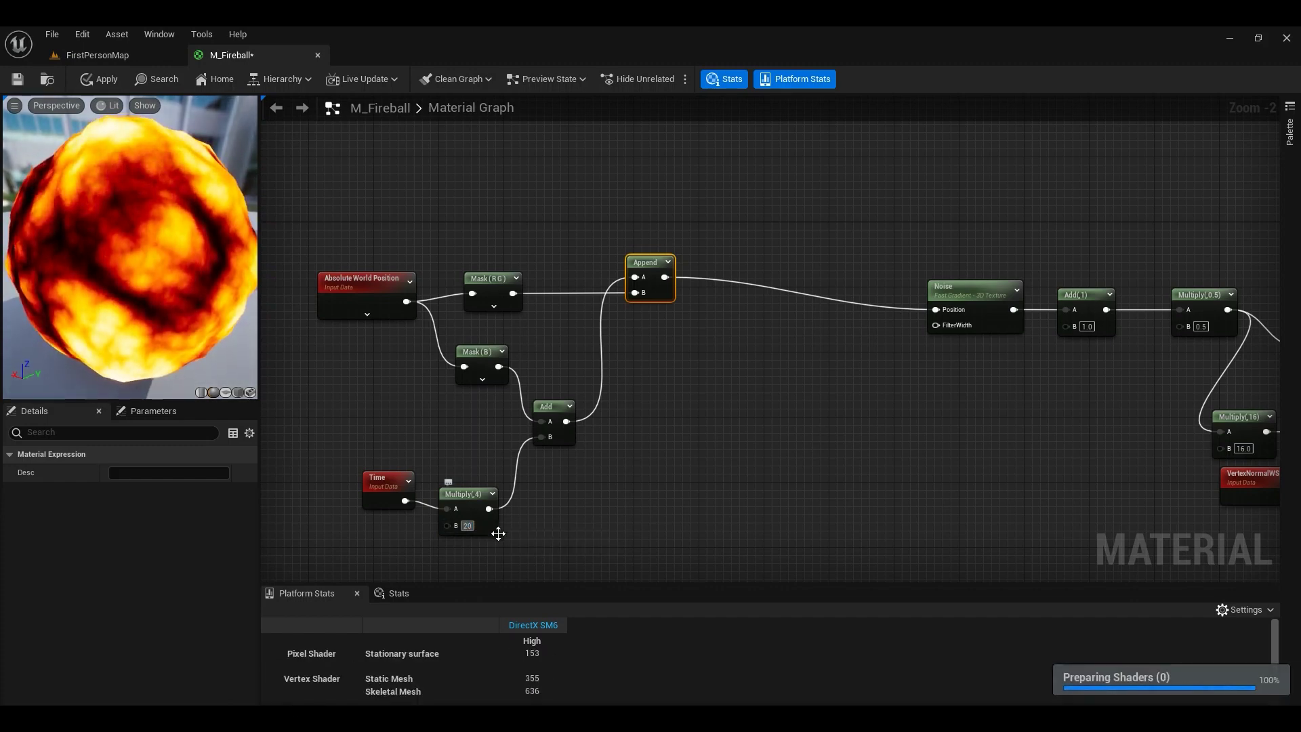
pyautogui.press('Return')
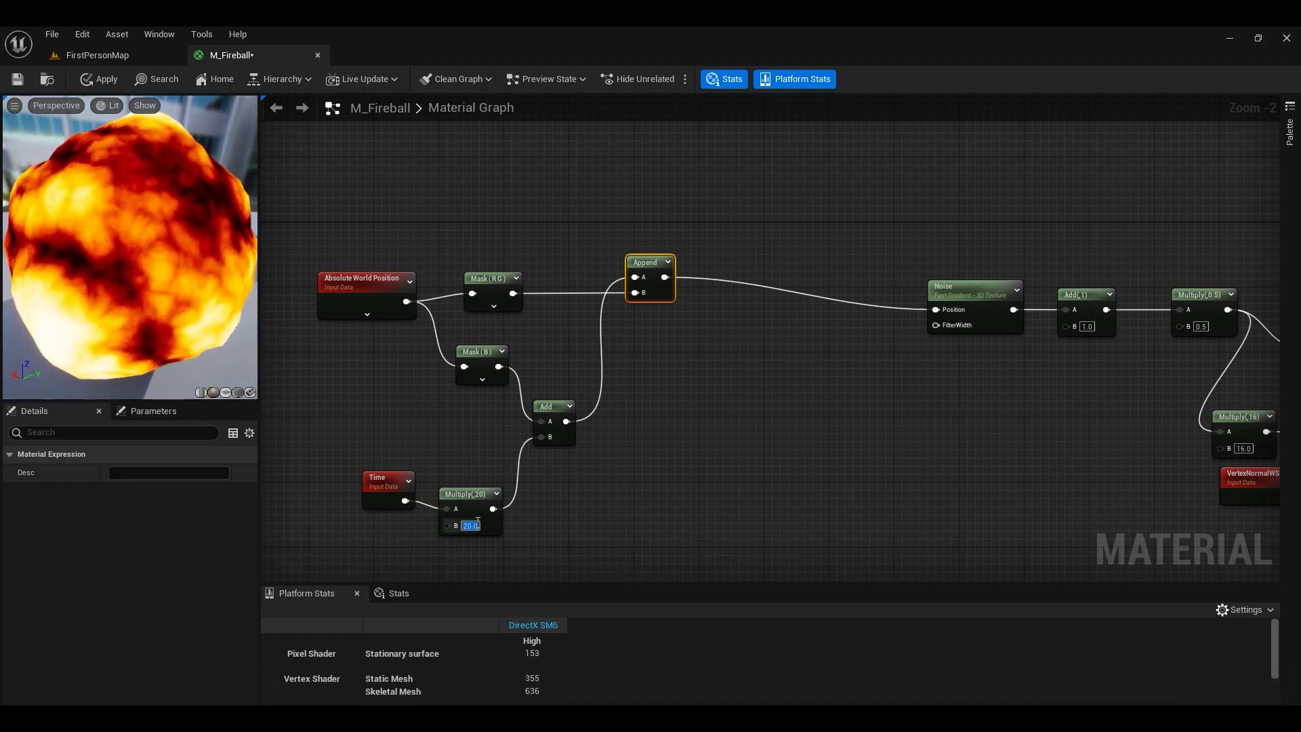
# Set the Time Multiply's B value to 10, check the preview and save the material.
pyautogui.write('10')
pyautogui.press('Return')
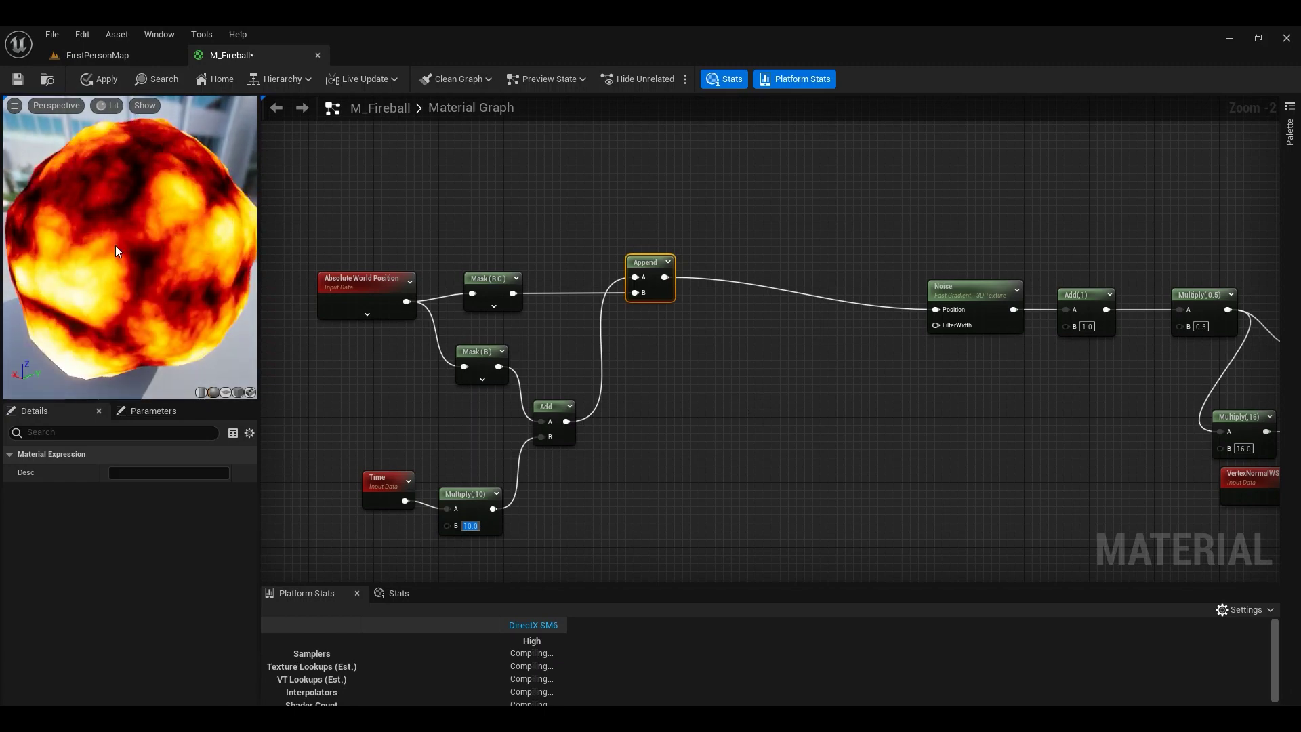
pyautogui.moveTo(115, 245); pyautogui.dragTo(74, 251)
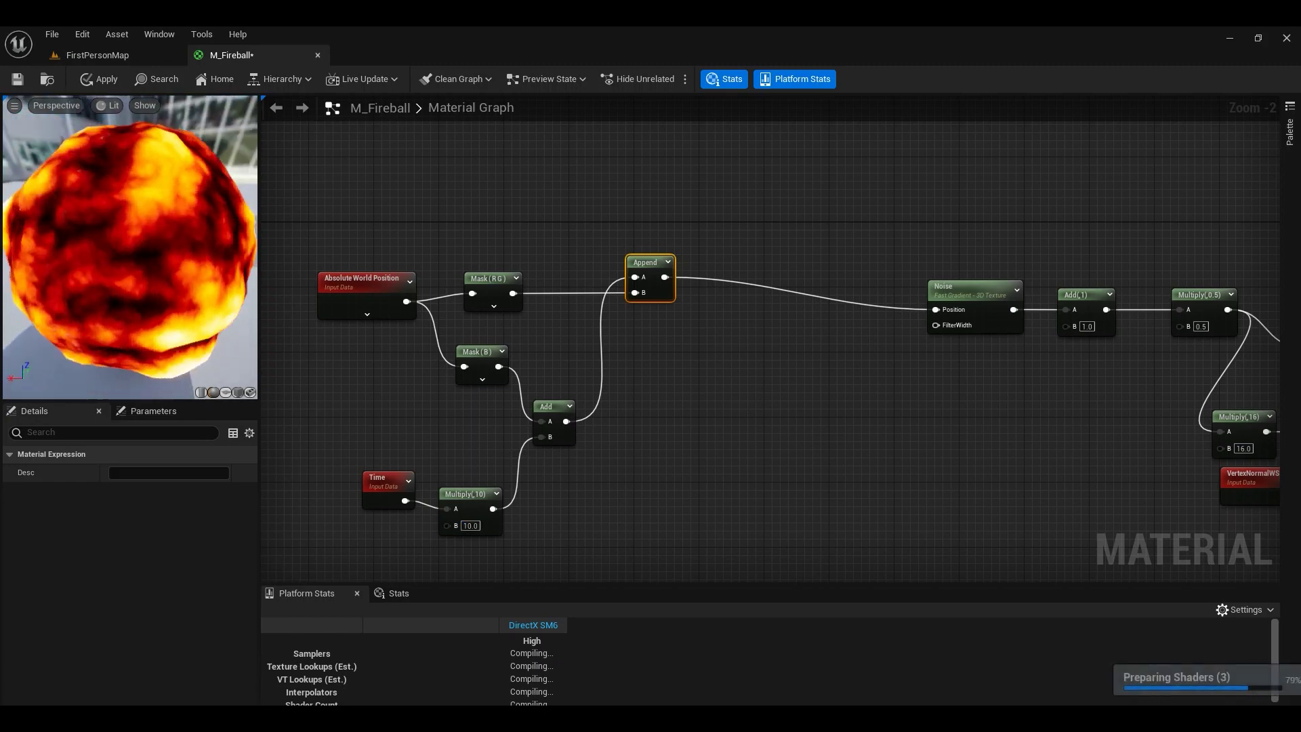
pyautogui.click(24, 81)
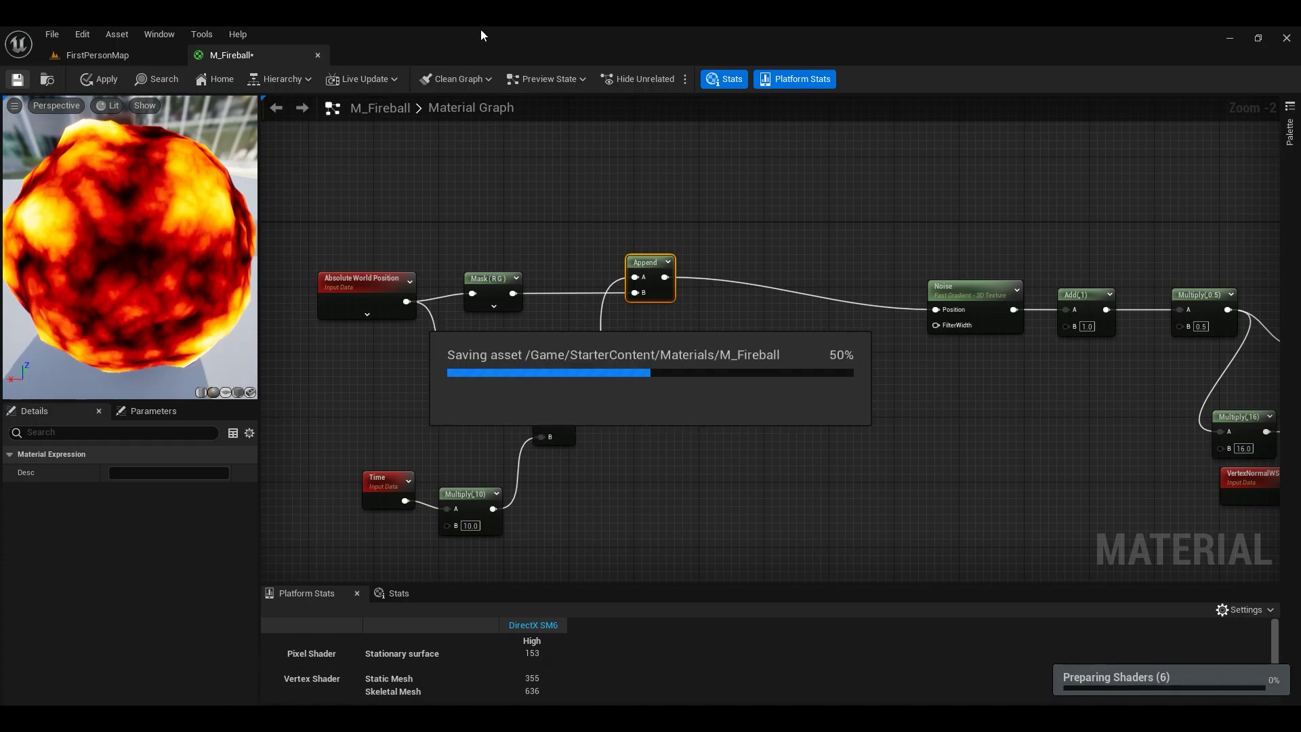
# Move the sphere to X 860 in FirstPersonMap and inspect its animated surface.
pyautogui.click(119, 55)
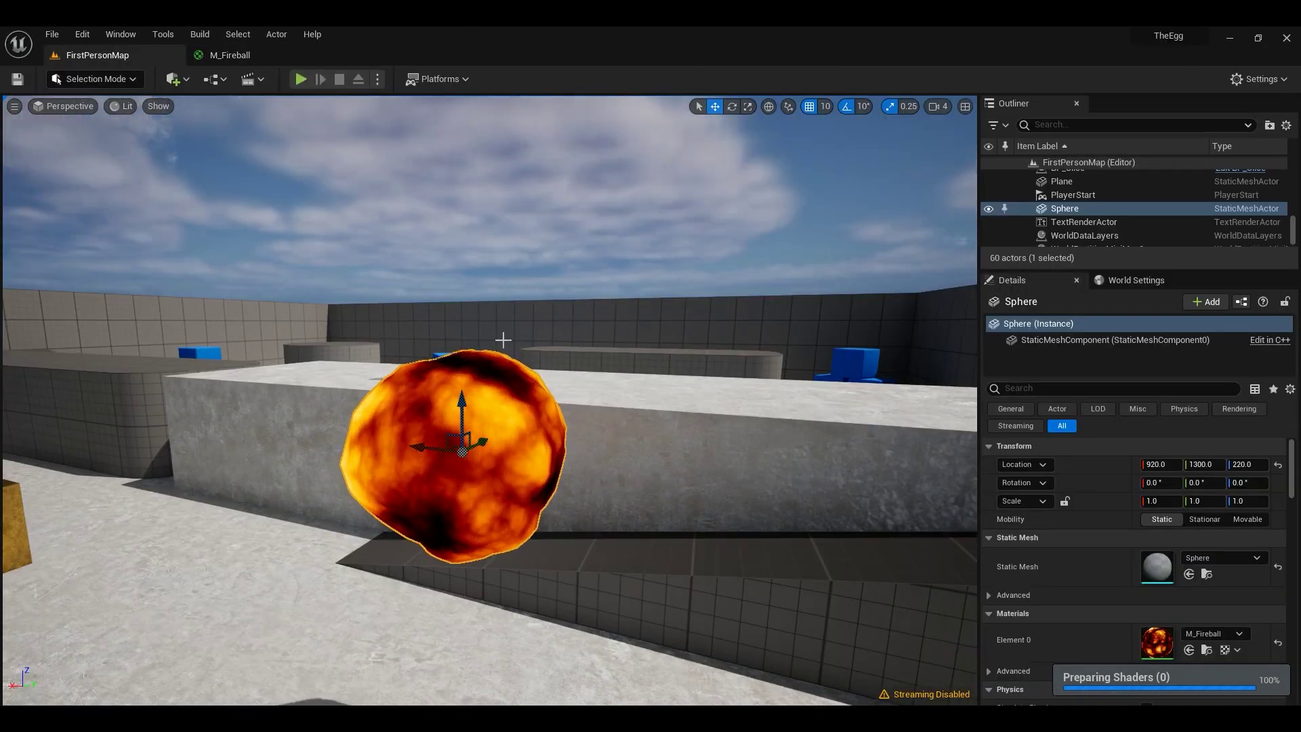
pyautogui.click(597, 395)
pyautogui.moveTo(597, 396); pyautogui.dragTo(574, 414, button='right')
pyautogui.click(574, 414)
pyautogui.moveTo(528, 414); pyautogui.dragTo(576, 459)
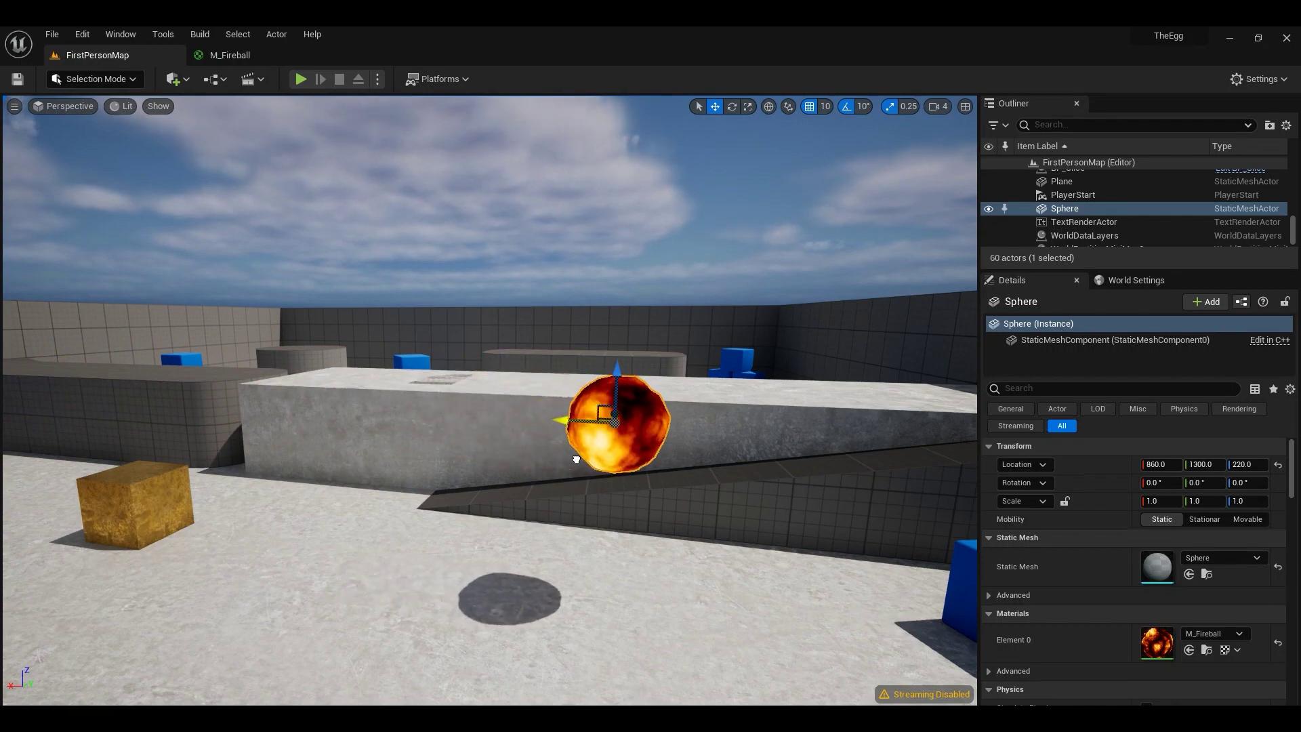
# Set the Time Multiply's B value to 20 in M_Fireball and apply the material.
pyautogui.click(208, 61)
pyautogui.click(470, 526)
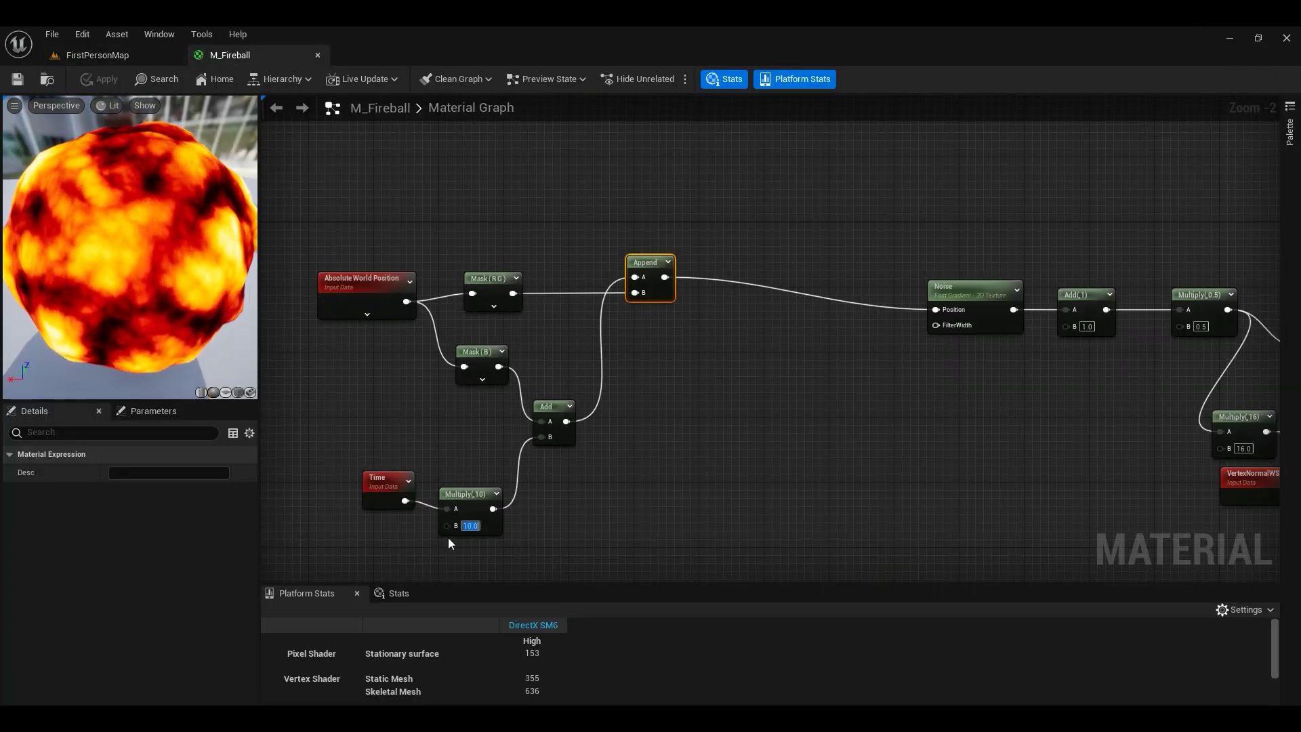
pyautogui.write('20')
pyautogui.press('Return')
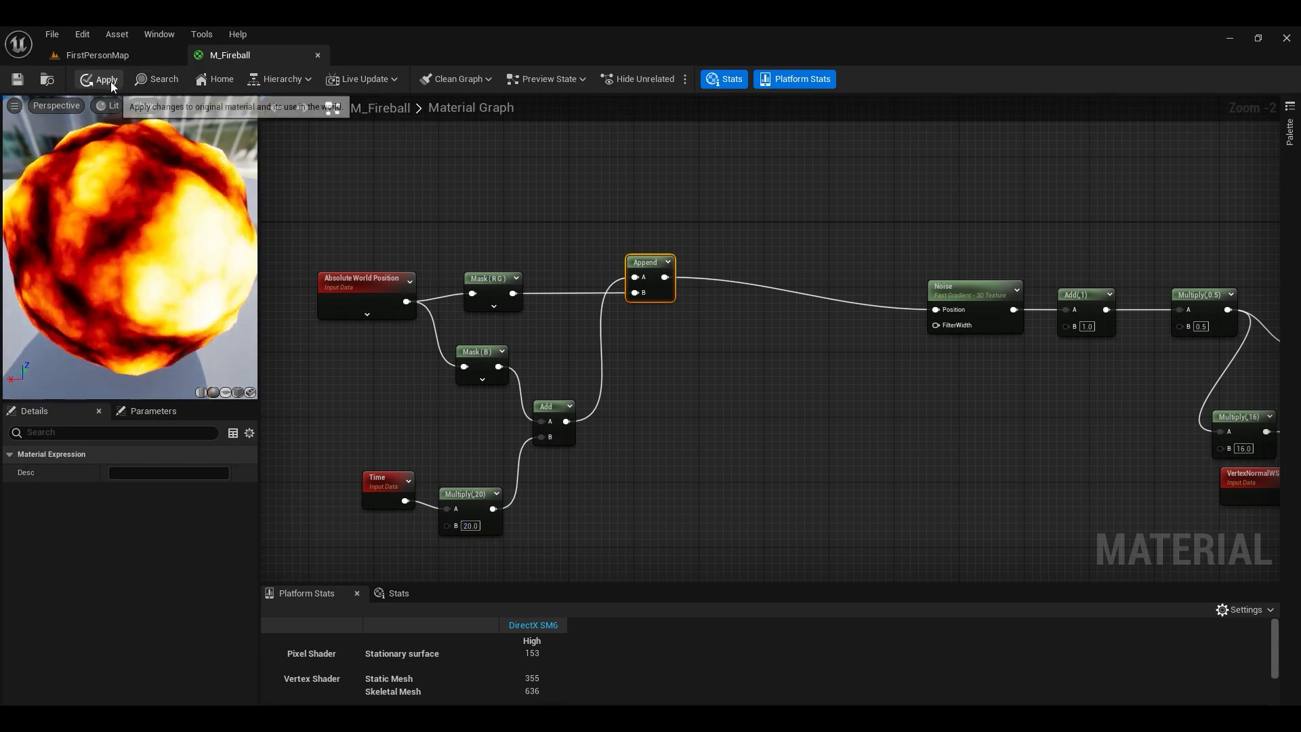
pyautogui.click(111, 81)
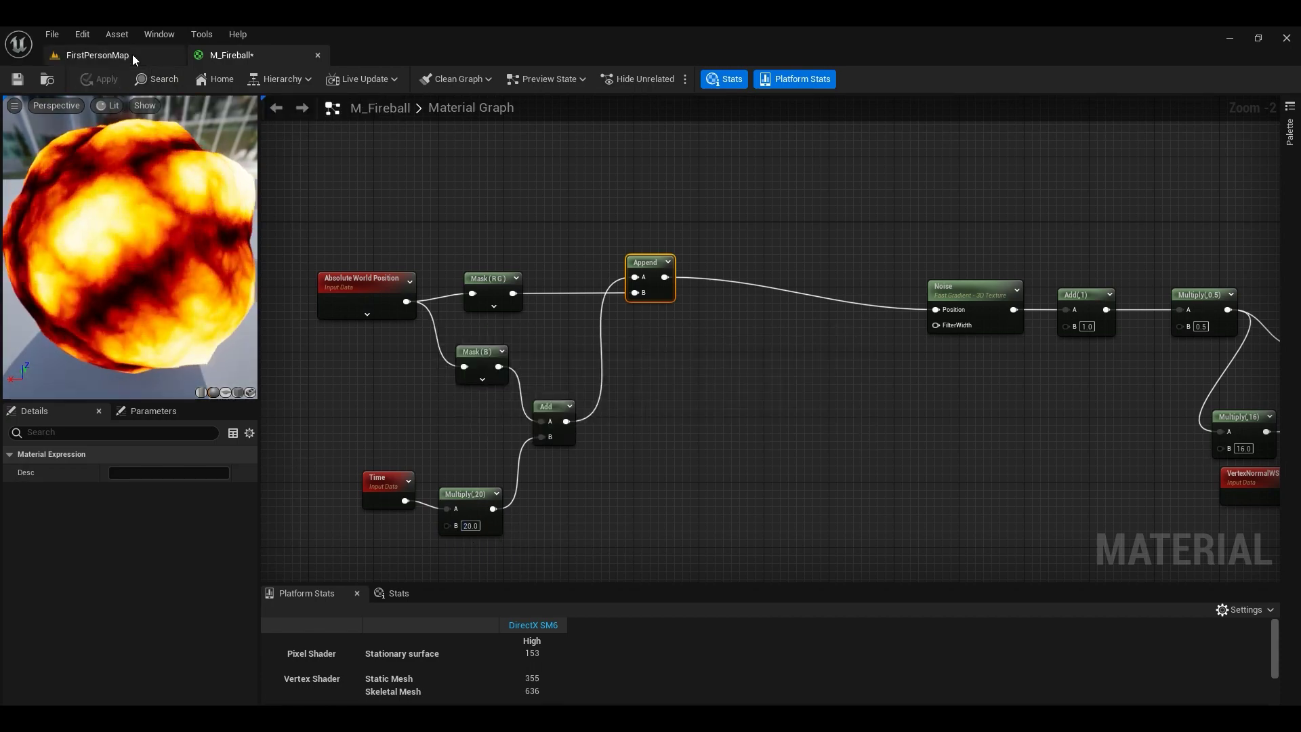
# Inspect the sphere's animation speed up close in FirstPersonMap.
pyautogui.click(133, 54)
pyautogui.moveTo(533, 382); pyautogui.dragTo(456, 421, button='right')
pyautogui.press('w')
pyautogui.press('s')
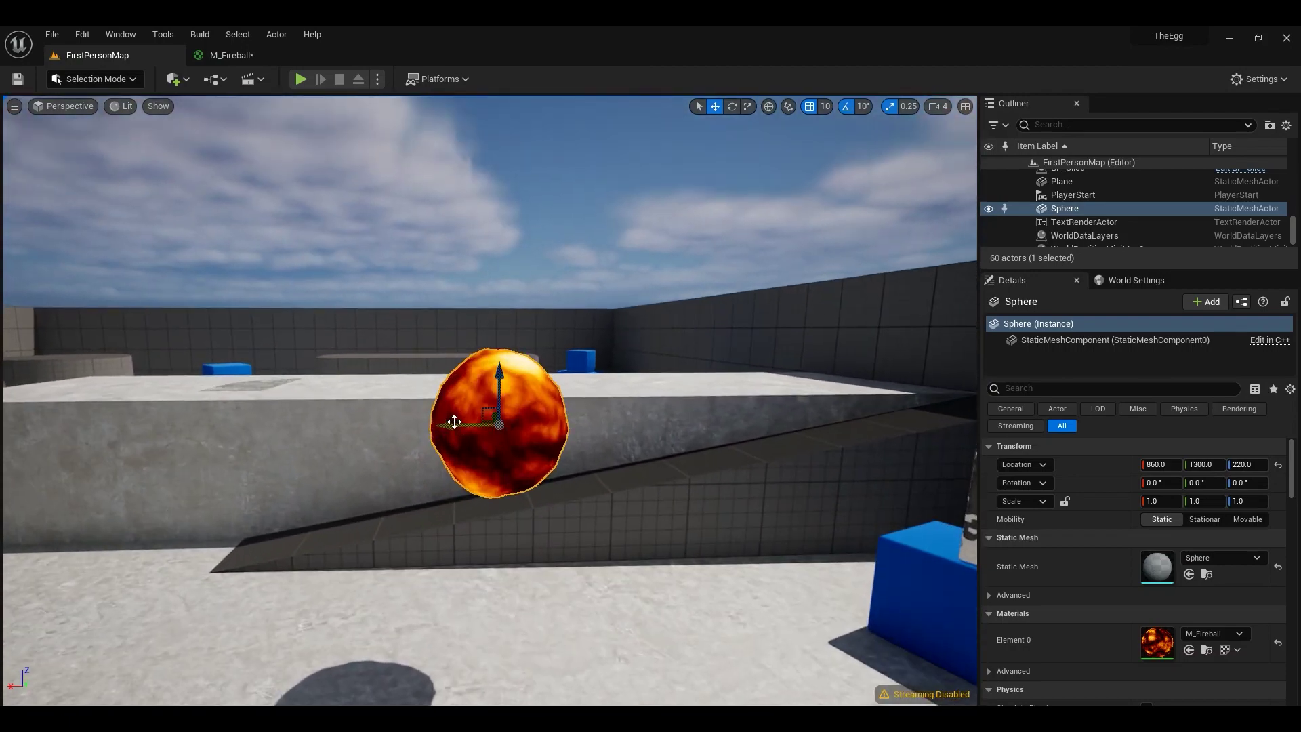
pyautogui.moveTo(456, 421); pyautogui.dragTo(662, 428)
# Set the Lerp's B value to 30000 in M_Fireball.
pyautogui.click(224, 54)
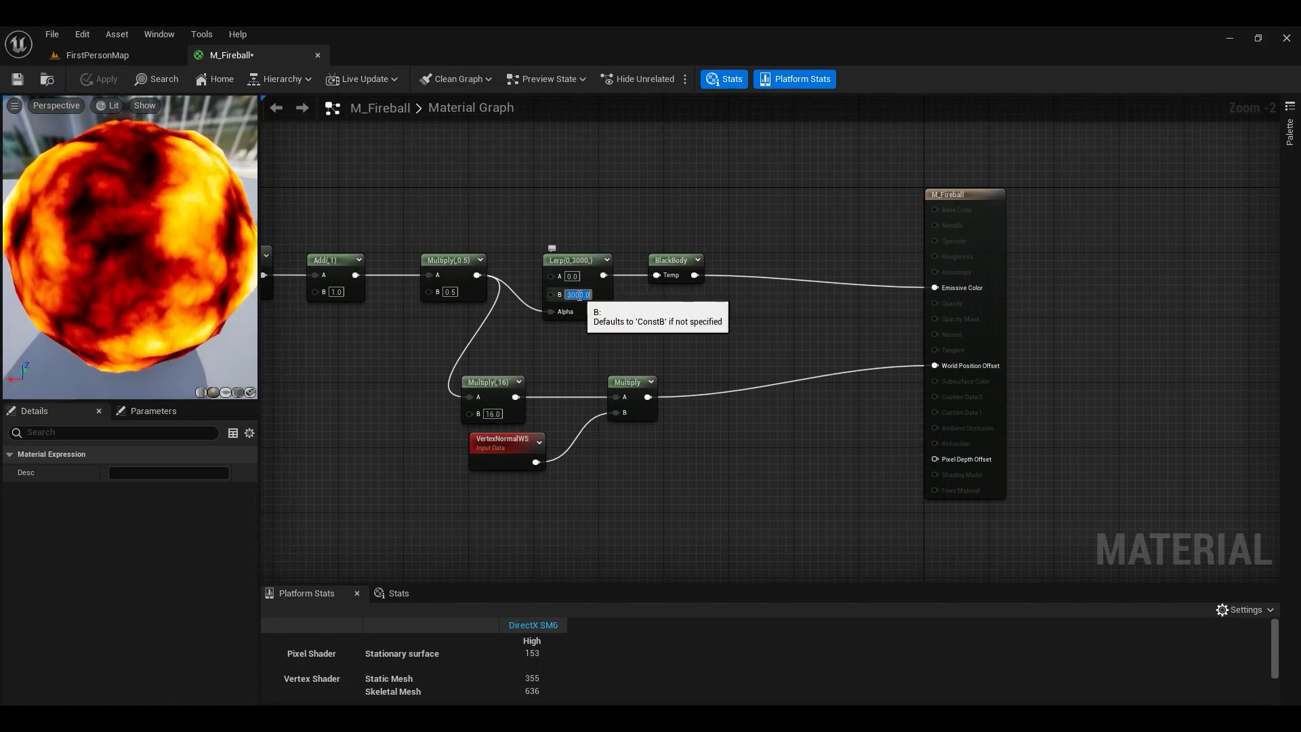
pyautogui.write('0')
pyautogui.press('Return')
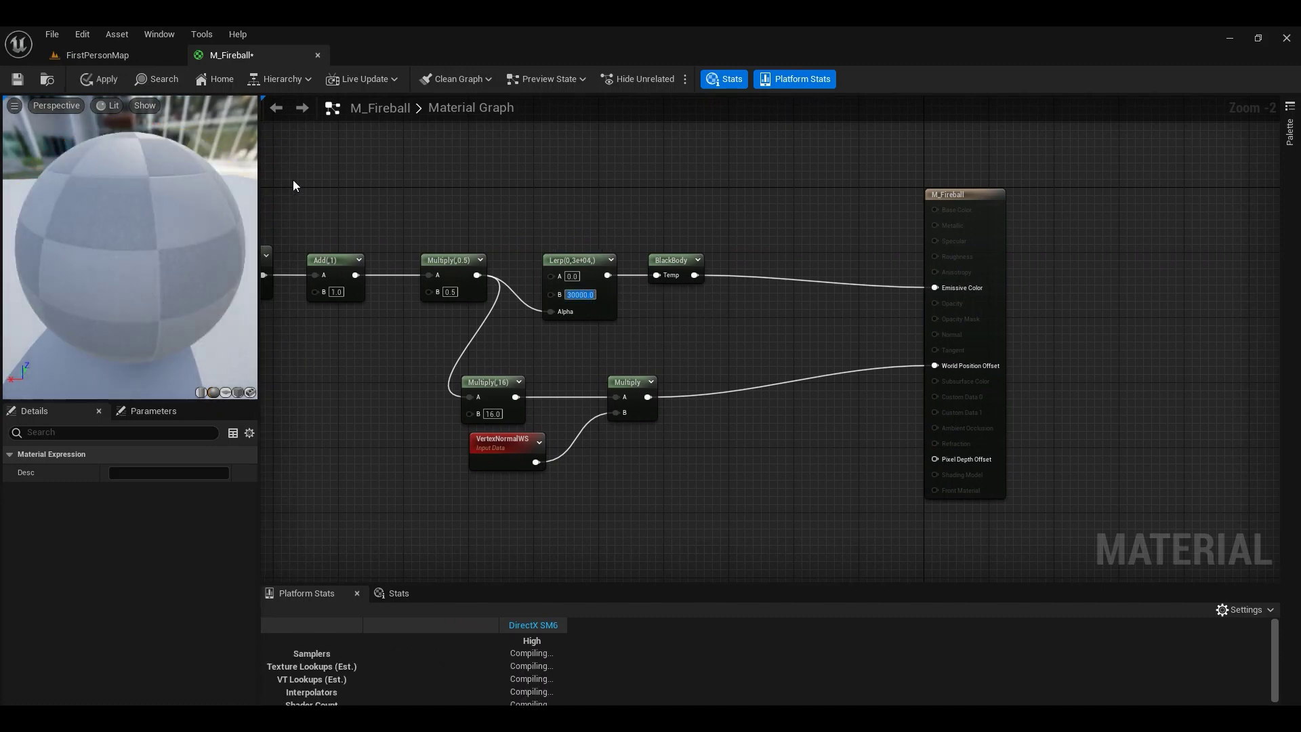
# Apply the material changes and move the sphere to X 830 in FirstPersonMap to inspect its glow.
pyautogui.click(95, 79)
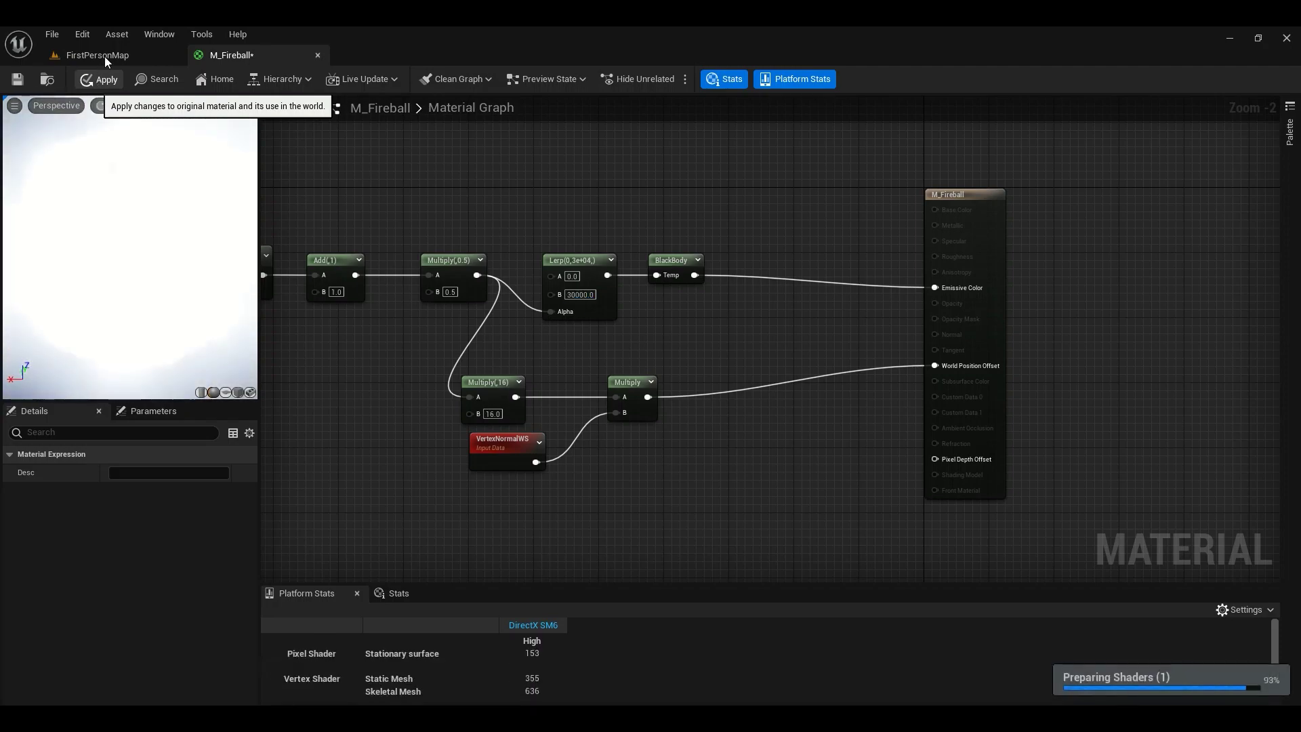
pyautogui.click(117, 54)
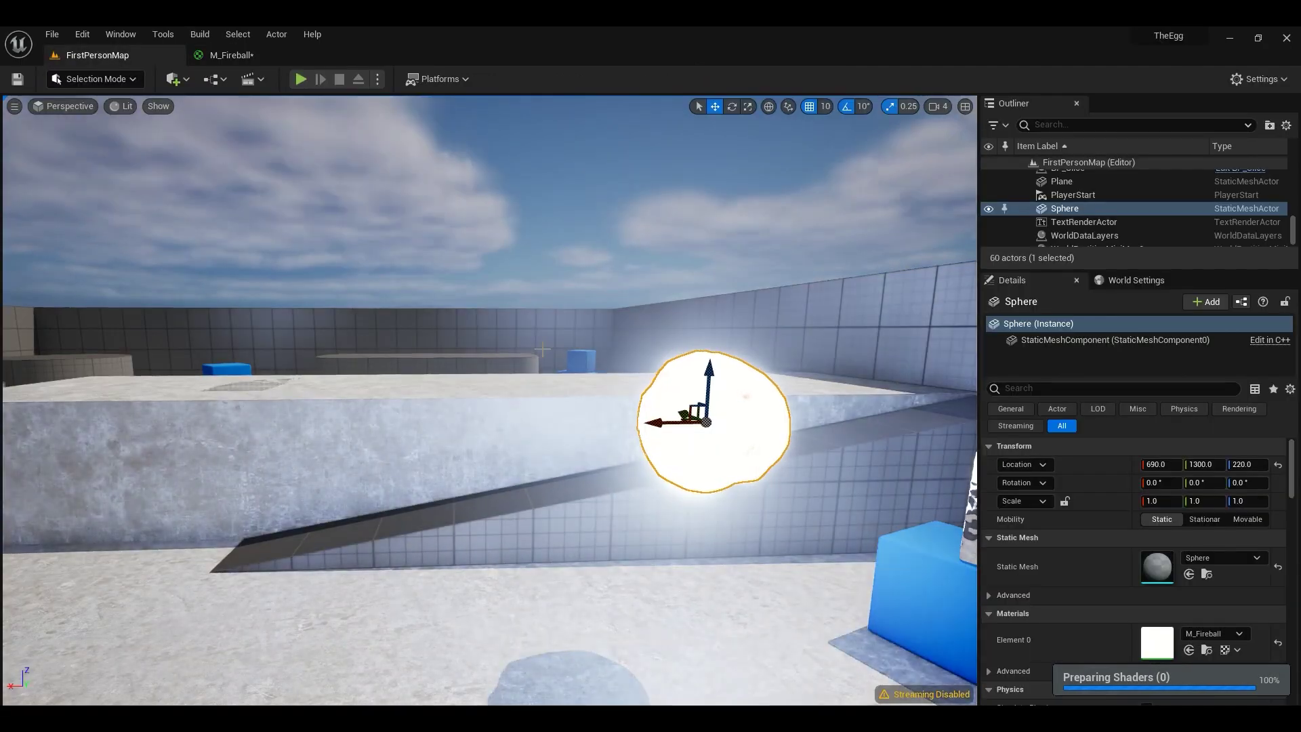
pyautogui.press('f')
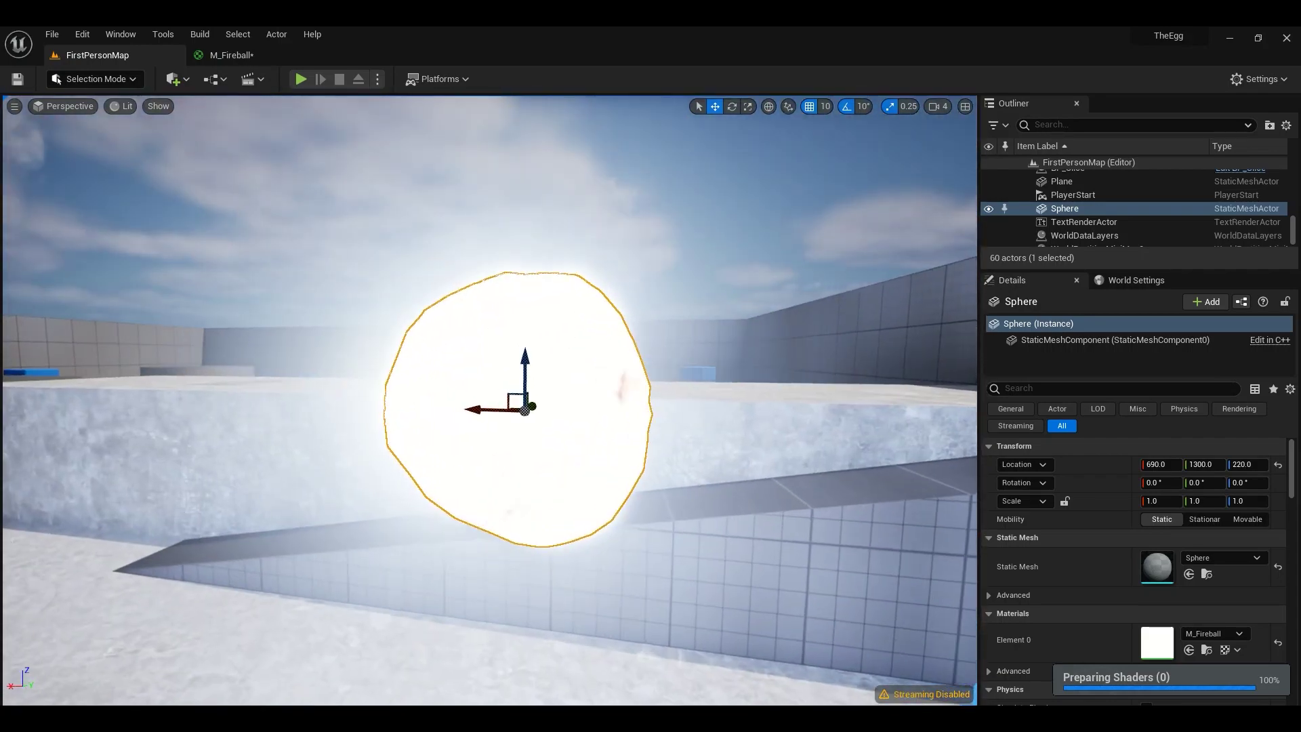
pyautogui.moveTo(528, 384); pyautogui.dragTo(542, 488, button='right')
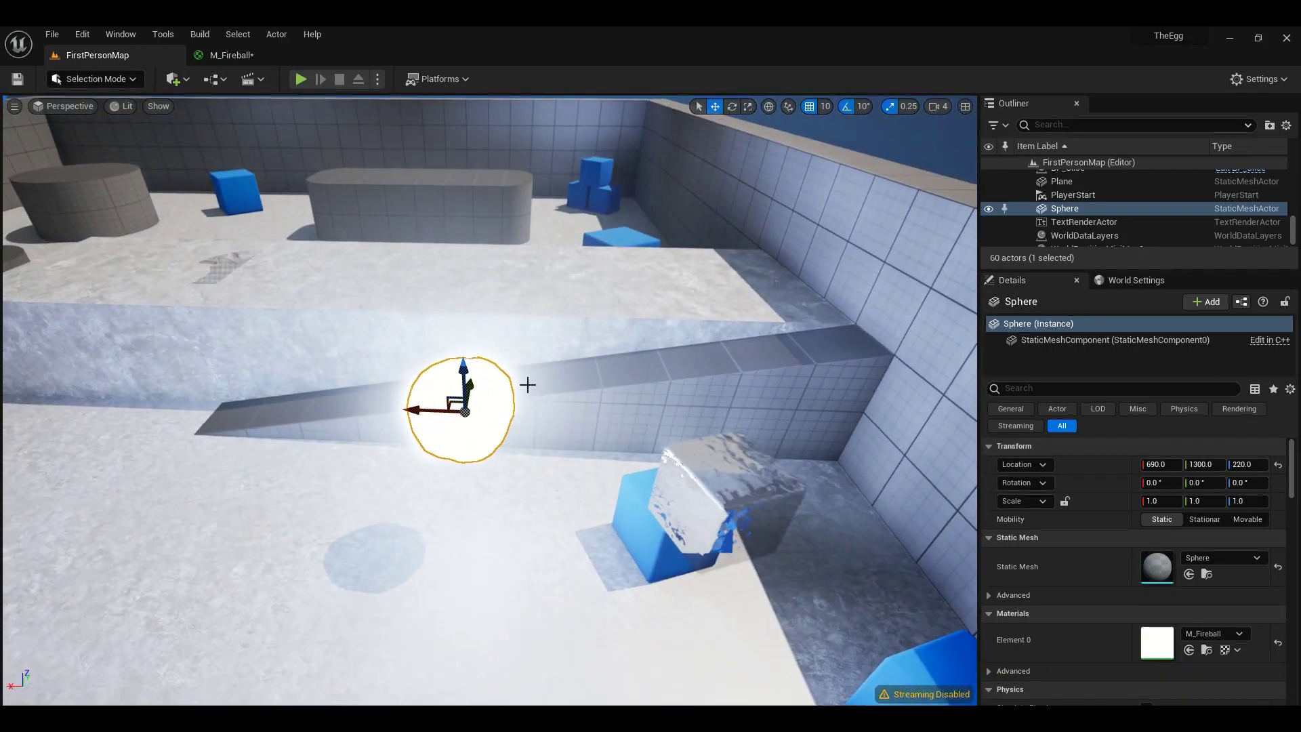
pyautogui.moveTo(420, 401); pyautogui.dragTo(292, 400)
# Set the Lerp's B value to 5000 in M_Fireball and apply the material.
pyautogui.click(232, 55)
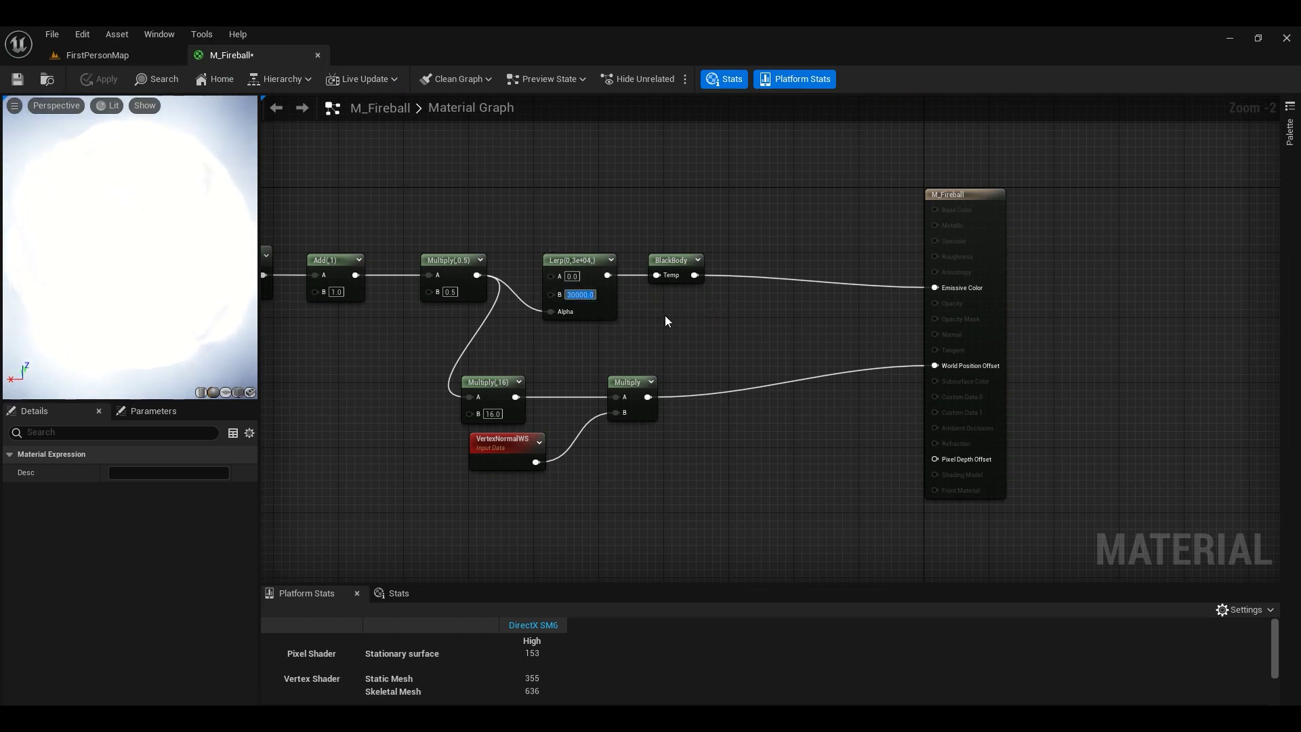
pyautogui.write('5000')
pyautogui.press('Return')
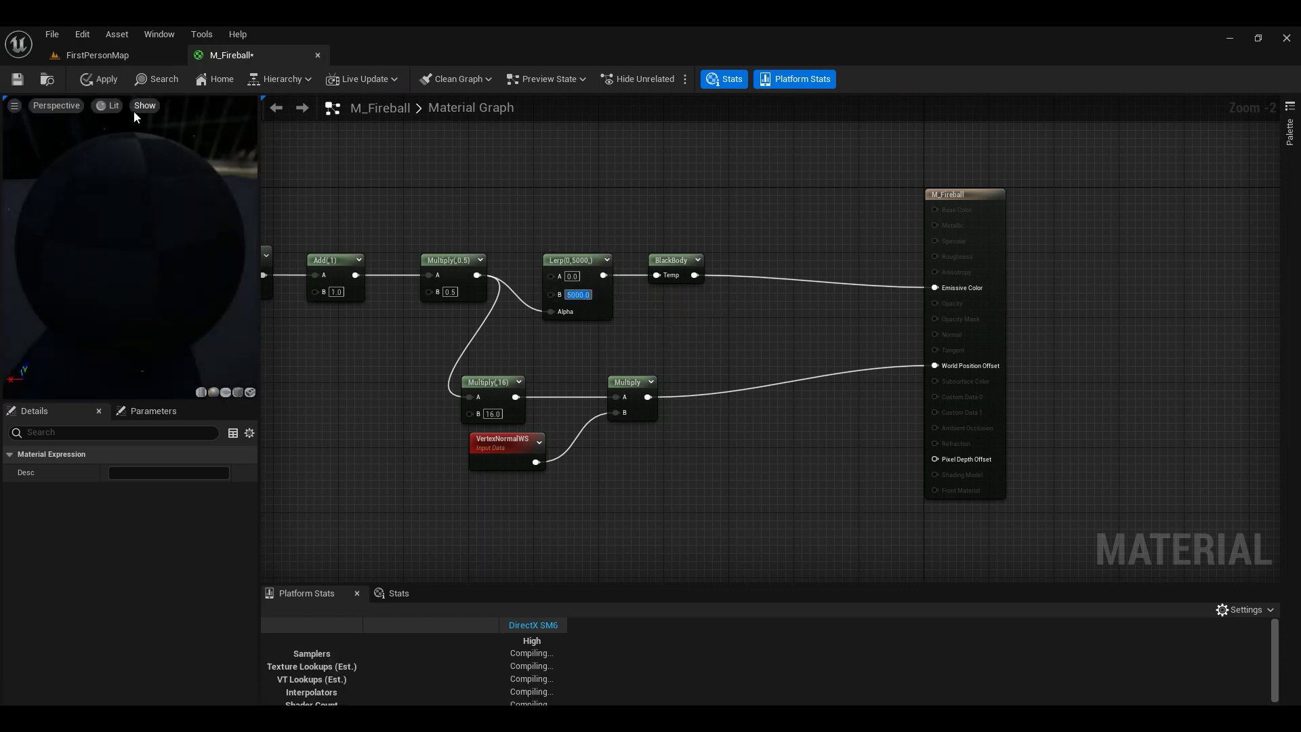
pyautogui.click(102, 80)
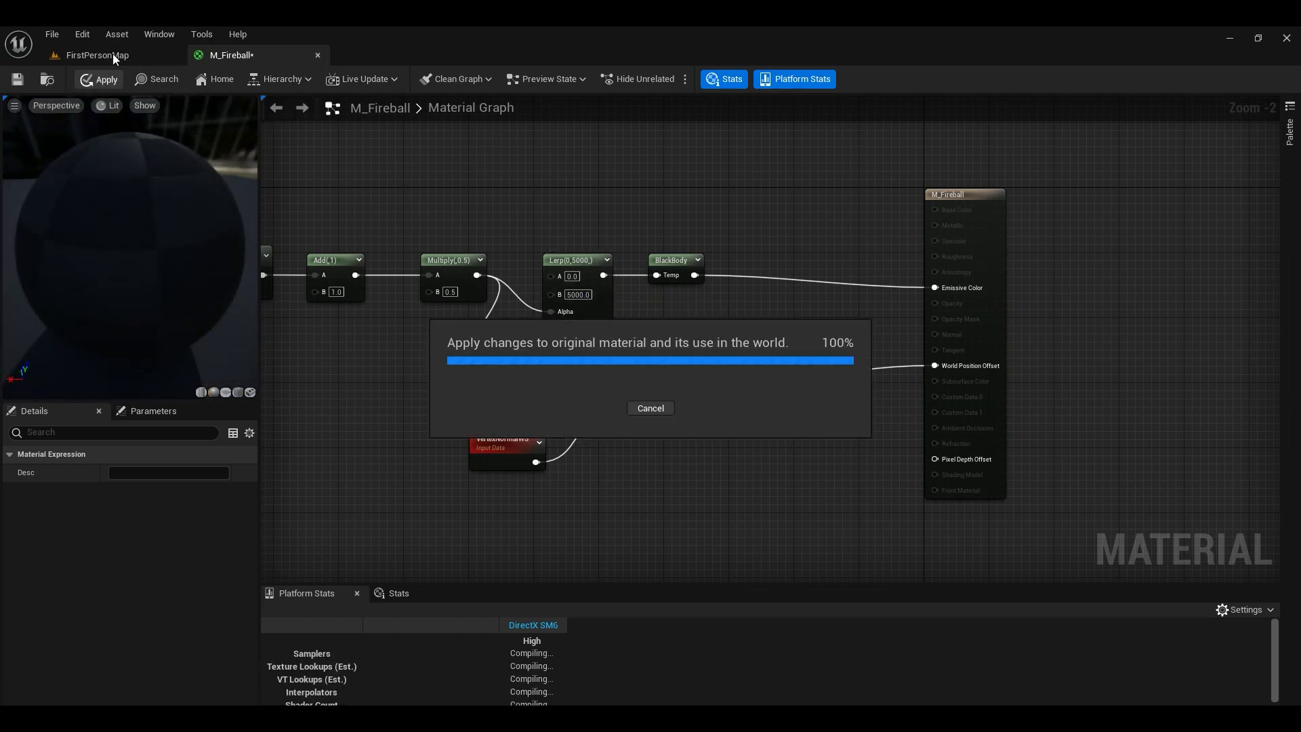
# Move the sphere back and forth along its X axis in FirstPersonMap and inspect the fireball from several angles.
pyautogui.click(113, 54)
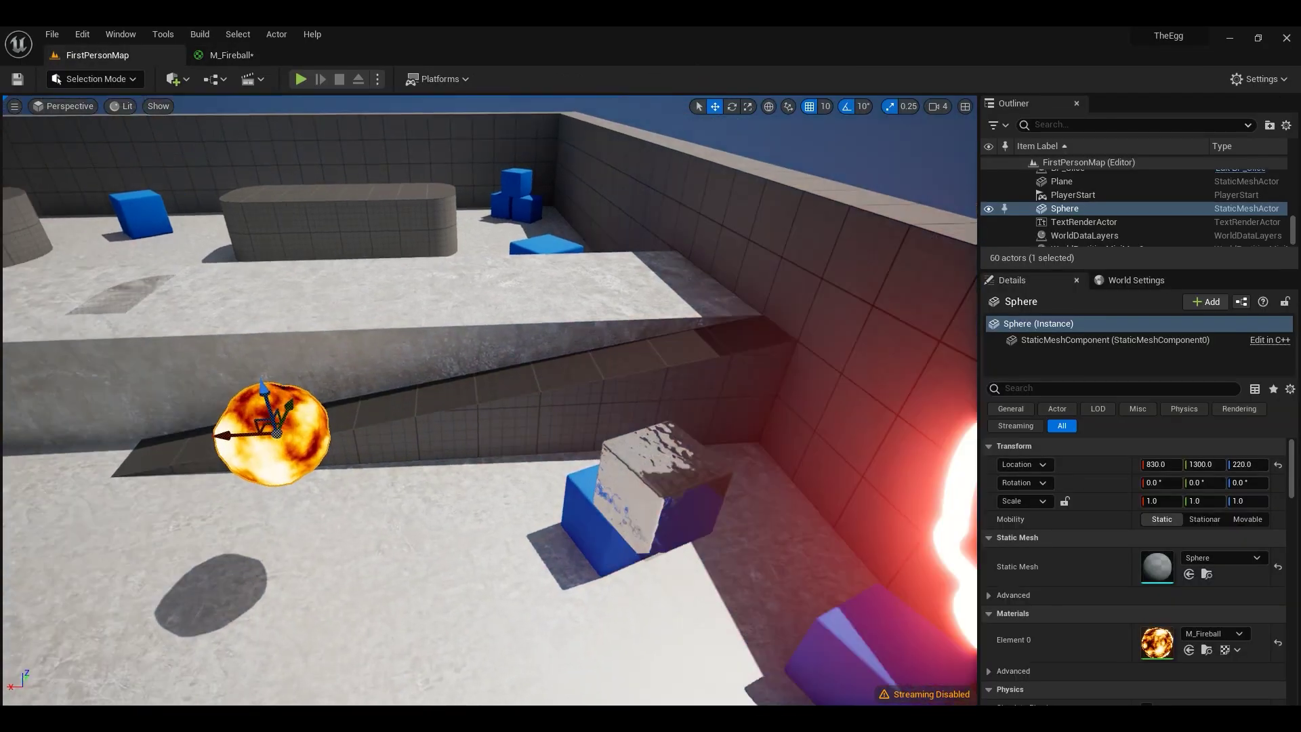
pyautogui.moveTo(353, 438); pyautogui.dragTo(393, 466, button='right')
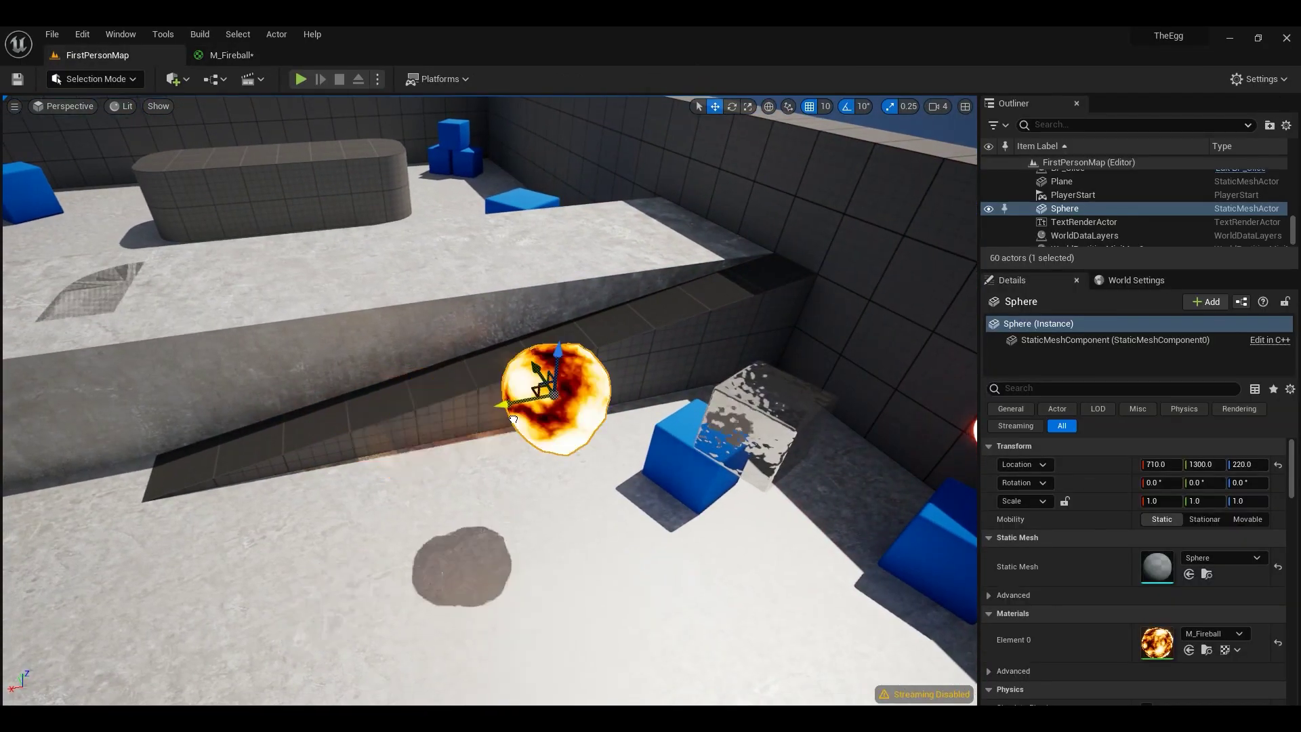
pyautogui.moveTo(513, 420); pyautogui.dragTo(792, 378)
pyautogui.moveTo(820, 378); pyautogui.dragTo(914, 400, button='right')
pyautogui.moveTo(515, 399); pyautogui.dragTo(302, 439)
pyautogui.moveTo(301, 439); pyautogui.dragTo(623, 517, button='right')
pyautogui.moveTo(576, 522); pyautogui.dragTo(258, 546)
# Take the selection off the fireball by selecting the sky sphere, and examine the fireball's animated surface up close.
pyautogui.moveTo(257, 545); pyautogui.dragTo(183, 460, button='right')
pyautogui.click(488, 237)
pyautogui.moveTo(488, 238); pyautogui.dragTo(684, 244, button='right')
pyautogui.press('w')
pyautogui.moveTo(477, 345)
pyautogui.mouseDown(button='right')
pyautogui.moveTo(474, 359)
pyautogui.moveTo(477, 344)
pyautogui.mouseUp(button='right')
pyautogui.press('w')
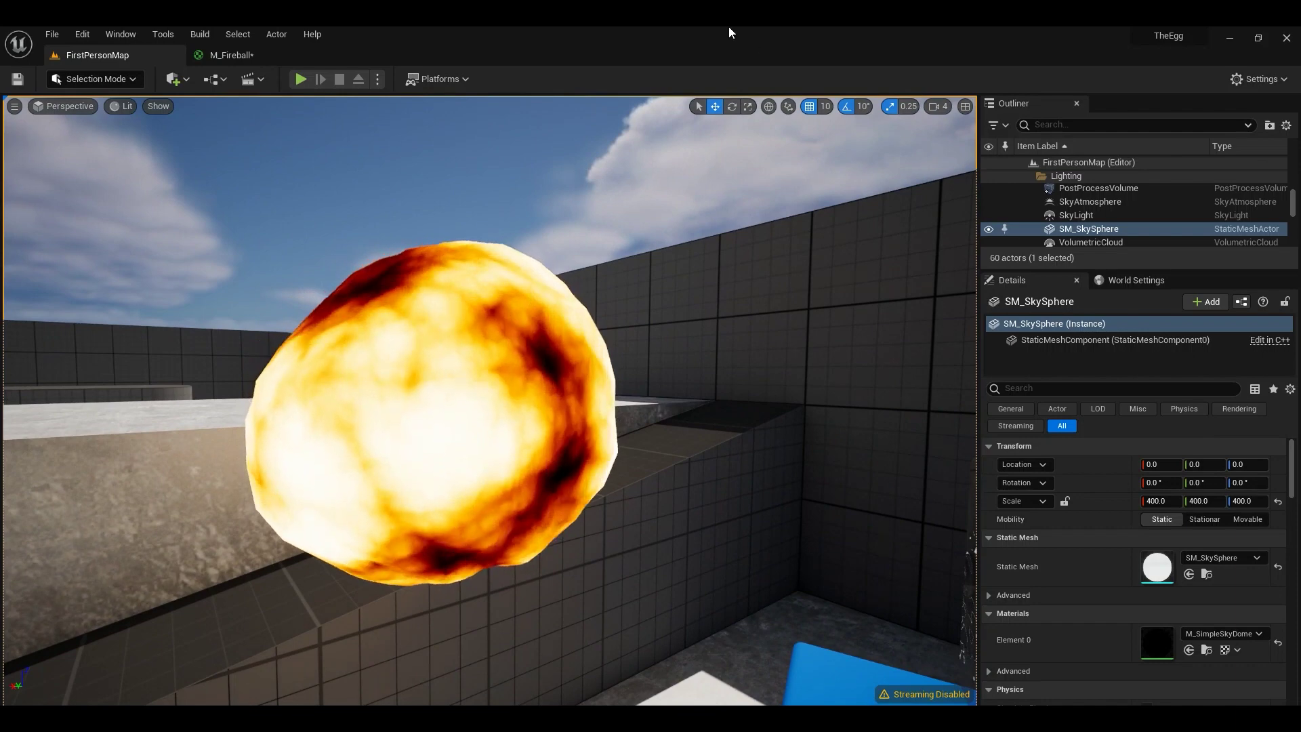